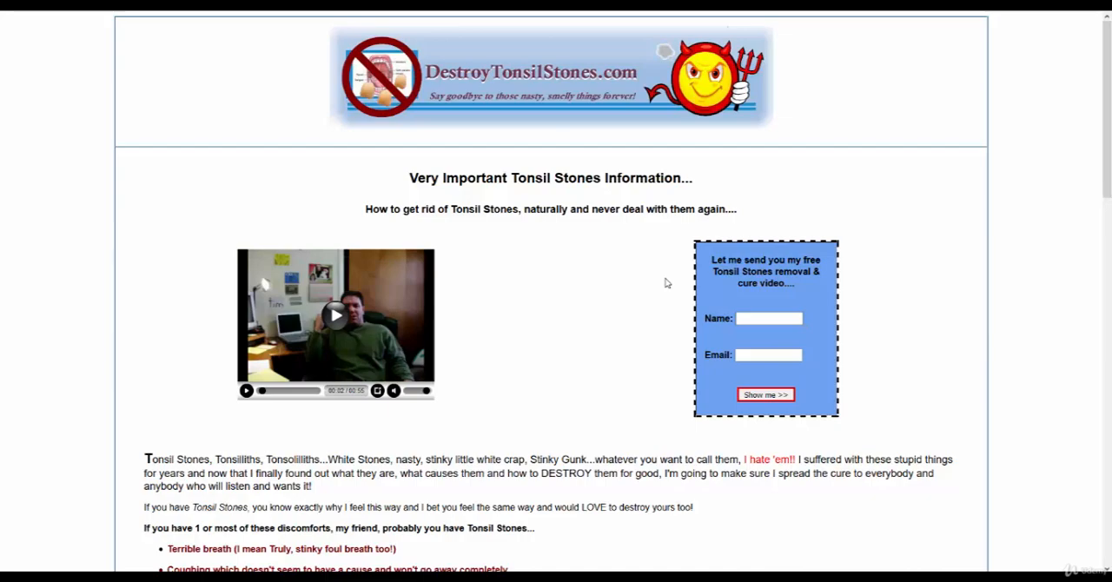
# Look over the DestroyTonsilStones.com landing page, from the video and opt-in form down to the footer links.
pyautogui.scroll(-7, 572, 352)
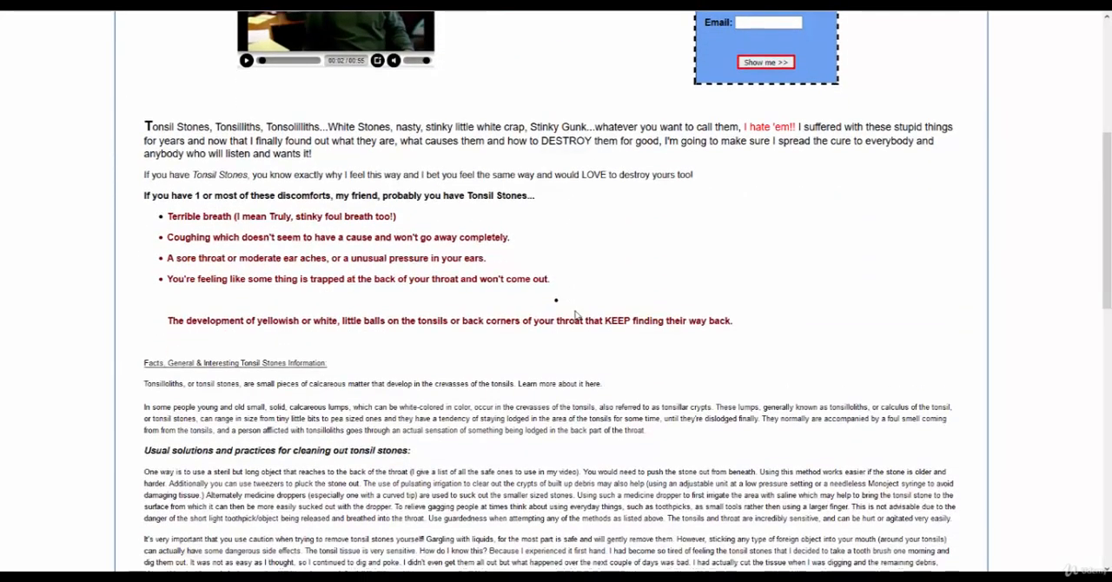
pyautogui.scroll(-6, 574, 316)
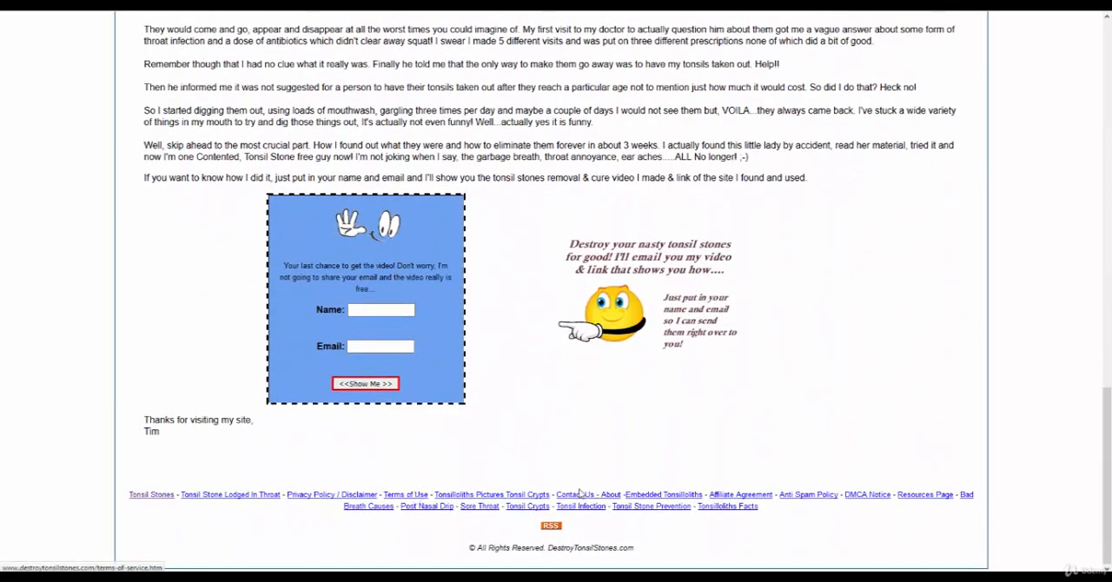
pyautogui.scroll(12, 613, 469)
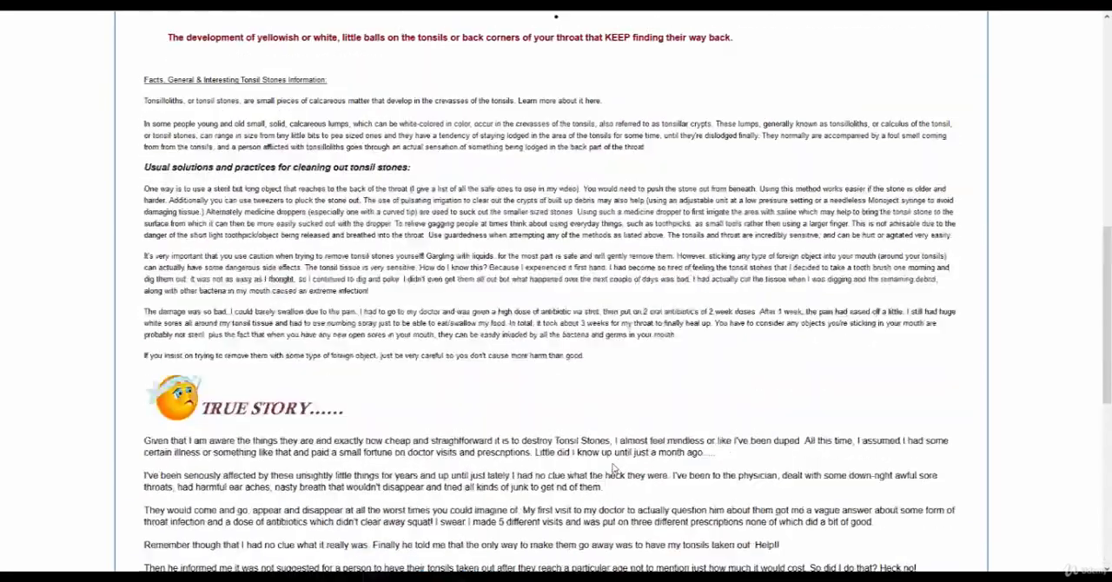
pyautogui.scroll(3, 614, 468)
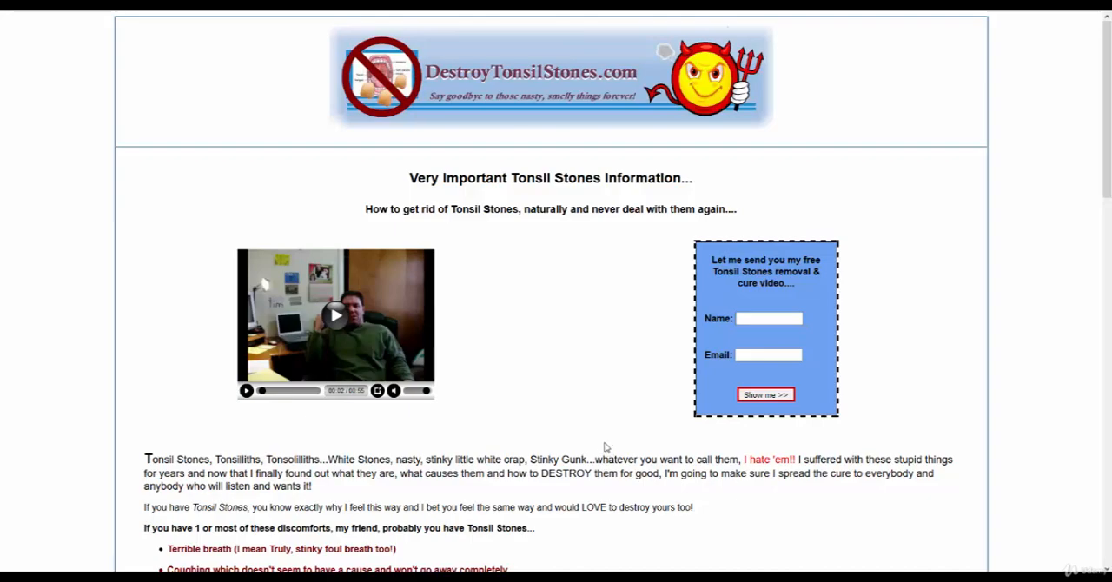
pyautogui.scroll(-8, 606, 453)
pyautogui.scroll(-5, 436, 391)
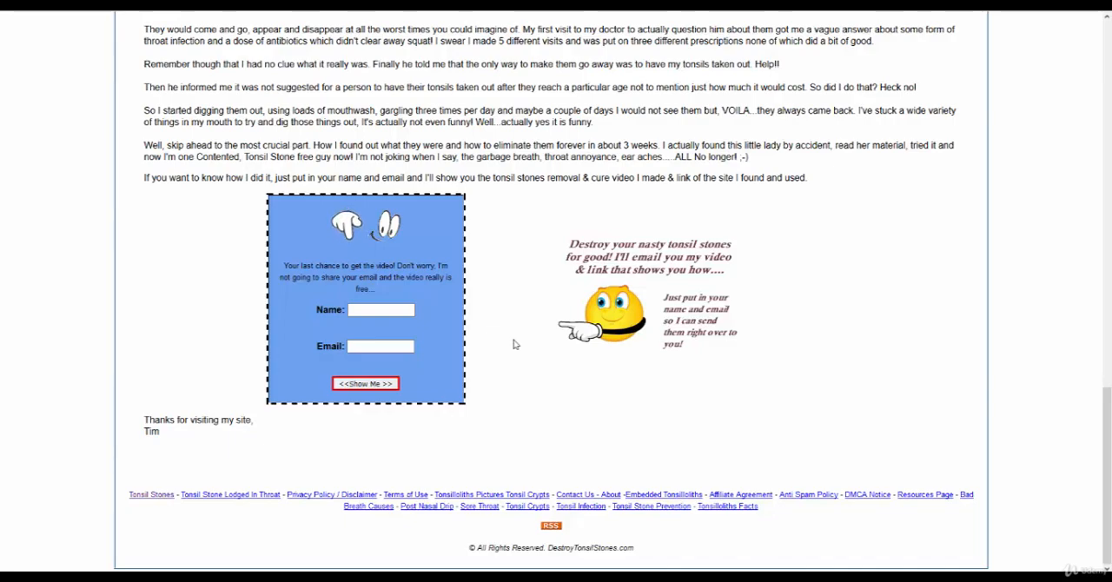
pyautogui.scroll(15, 669, 276)
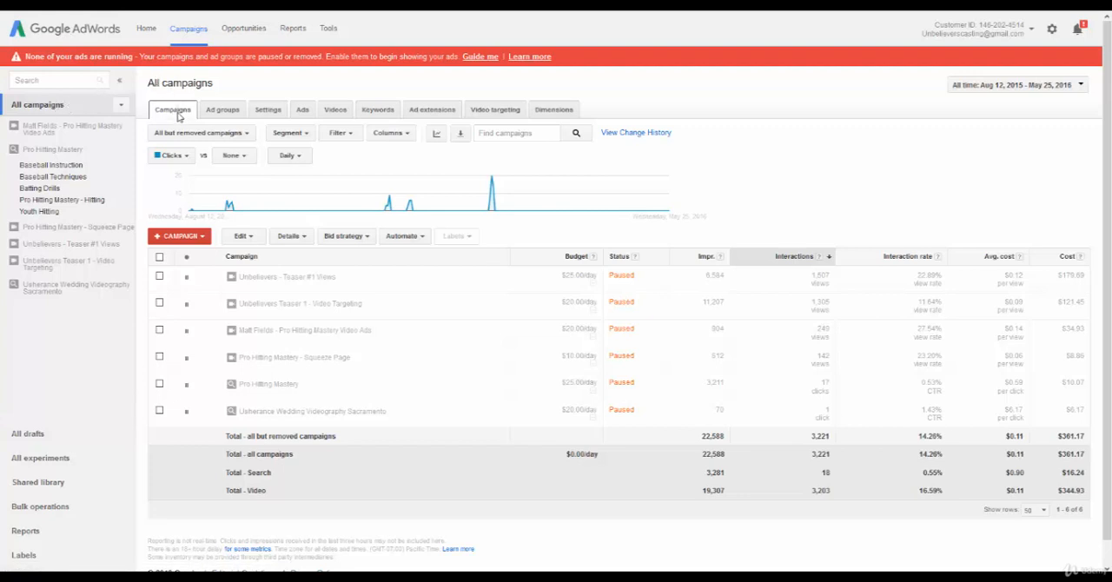
# Start a new Search Network only campaign and name it "Destroy Tonsil Stones".
pyautogui.click(159, 237)
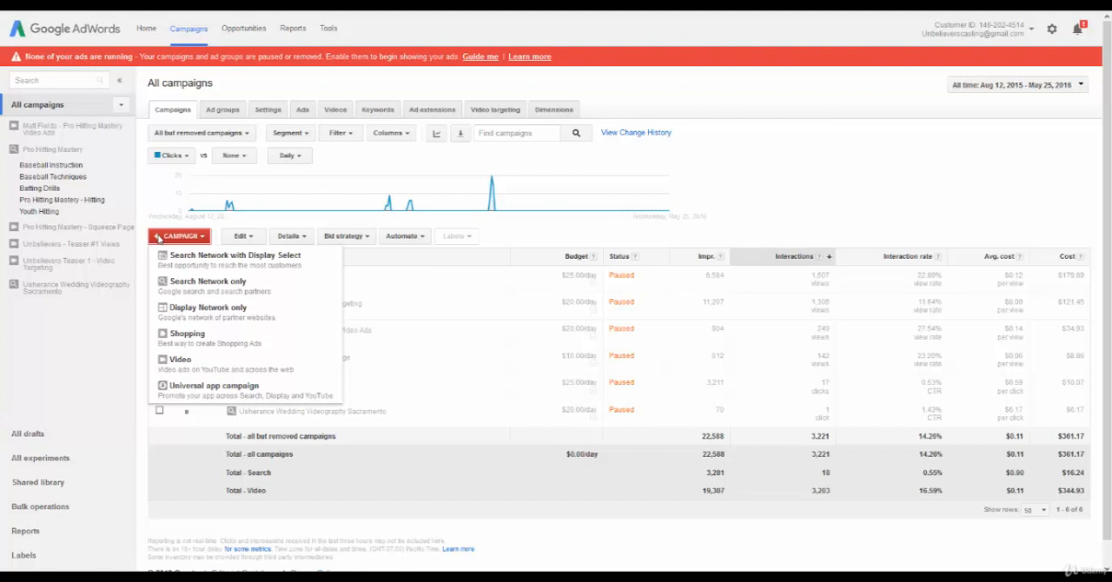
pyautogui.click(197, 283)
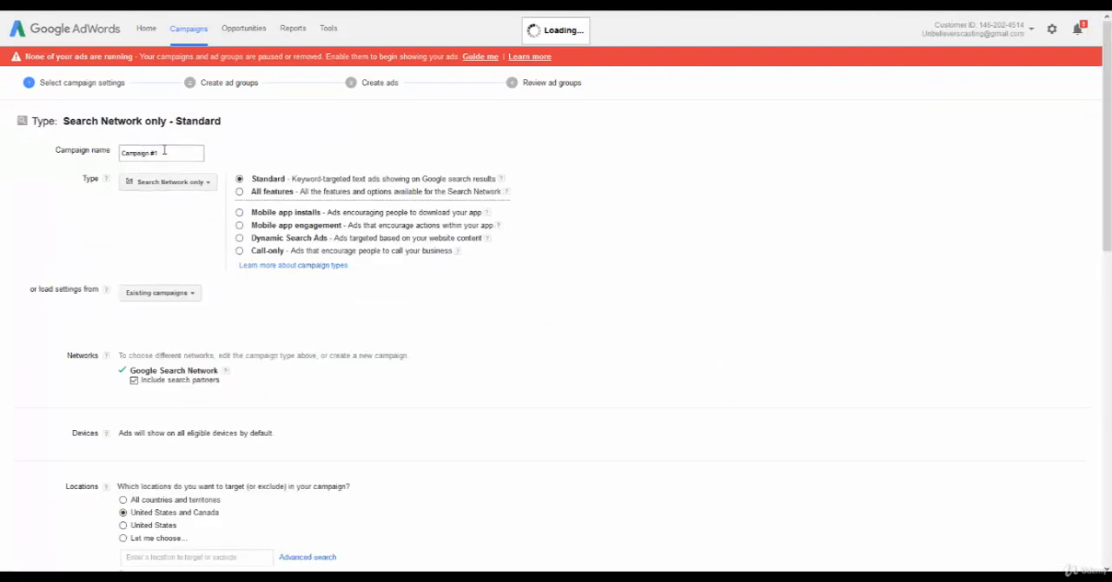
pyautogui.tripleClick(165, 152)
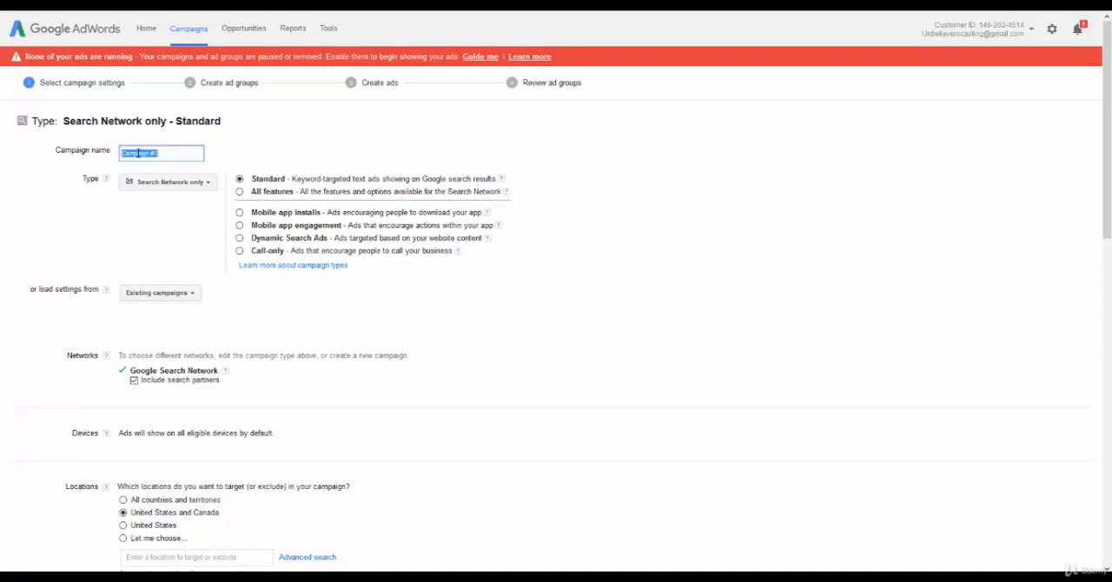
pyautogui.write('Destin')
pyautogui.write('y Ton')
pyautogui.press('BackSpace')
pyautogui.press('BackSpace')
pyautogui.press('BackSpace')
pyautogui.press('BackSpace')
pyautogui.press('BackSpace')
pyautogui.press('BackSpace')
pyautogui.press('BackSpace')
pyautogui.write('roy Ton')
pyautogui.press('BackSpace')
pyautogui.press('BackSpace')
pyautogui.press('BackSpace')
pyautogui.press('BackSpace')
pyautogui.press('BackSpace')
pyautogui.press('BackSpace')
pyautogui.press('BackSpace')
pyautogui.press('BackSpace')
pyautogui.press('BackSpace')
pyautogui.press('BackSpace')
pyautogui.press('BackSpace')
pyautogui.write('Tonsil Stones')
pyautogui.press('BackSpace')
pyautogui.press('BackSpace')
pyautogui.press('BackSpace')
pyautogui.press('BackSpace')
pyautogui.press('BackSpace')
pyautogui.press('BackSpace')
pyautogui.press('BackSpace')
pyautogui.press('BackSpace')
pyautogui.press('BackSpace')
pyautogui.press('BackSpace')
pyautogui.press('BackSpace')
pyautogui.press('BackSpace')
pyautogui.write('Destroy Tonsil Stones')
pyautogui.click(245, 133)
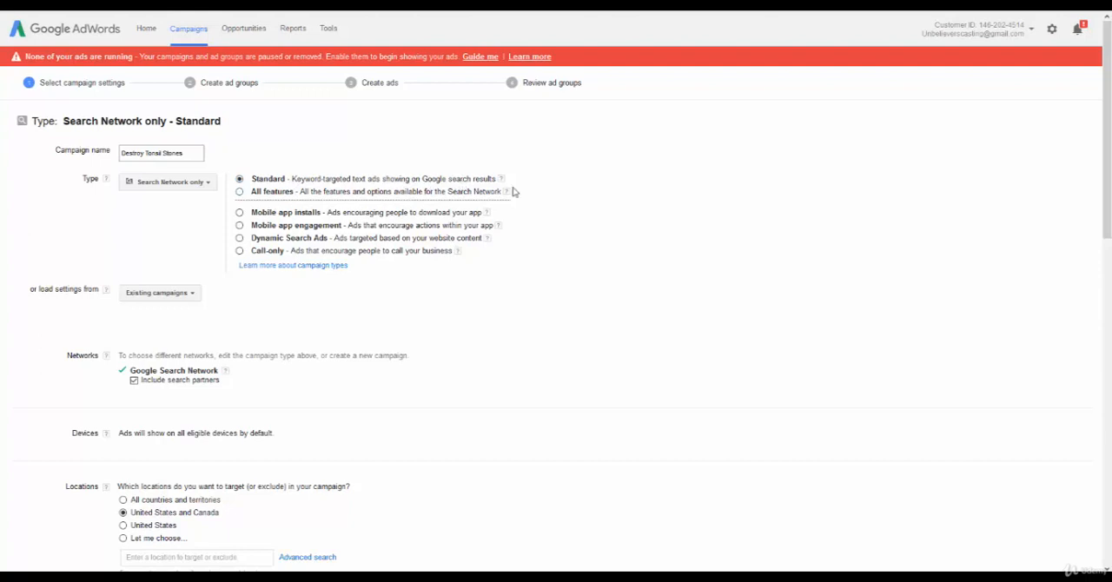
# Check which existing campaigns are available for loading settings, without choosing one.
pyautogui.moveTo(506, 193)
pyautogui.click(192, 295)
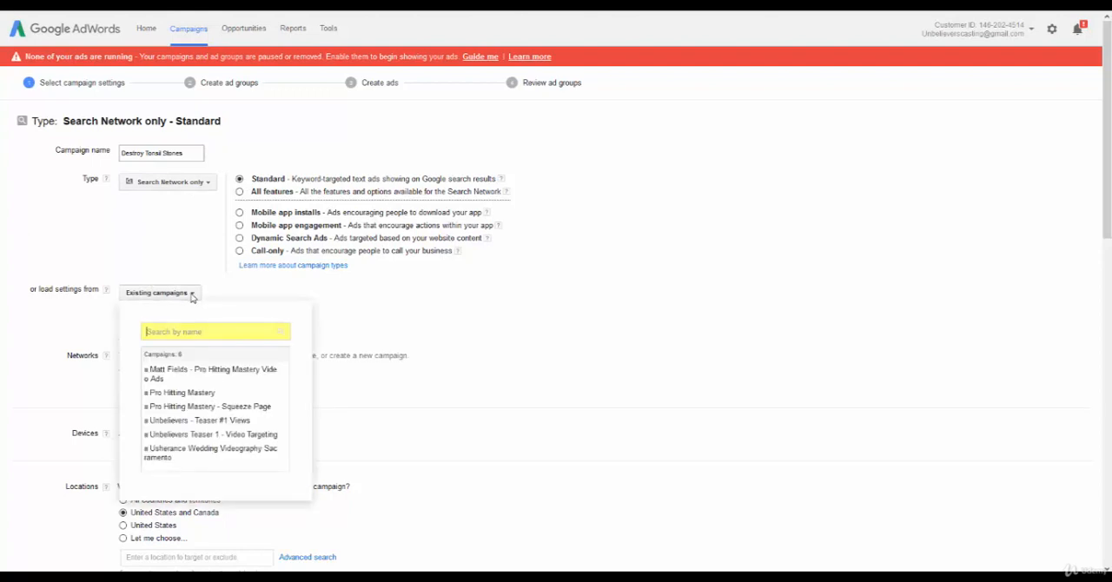
pyautogui.click(170, 264)
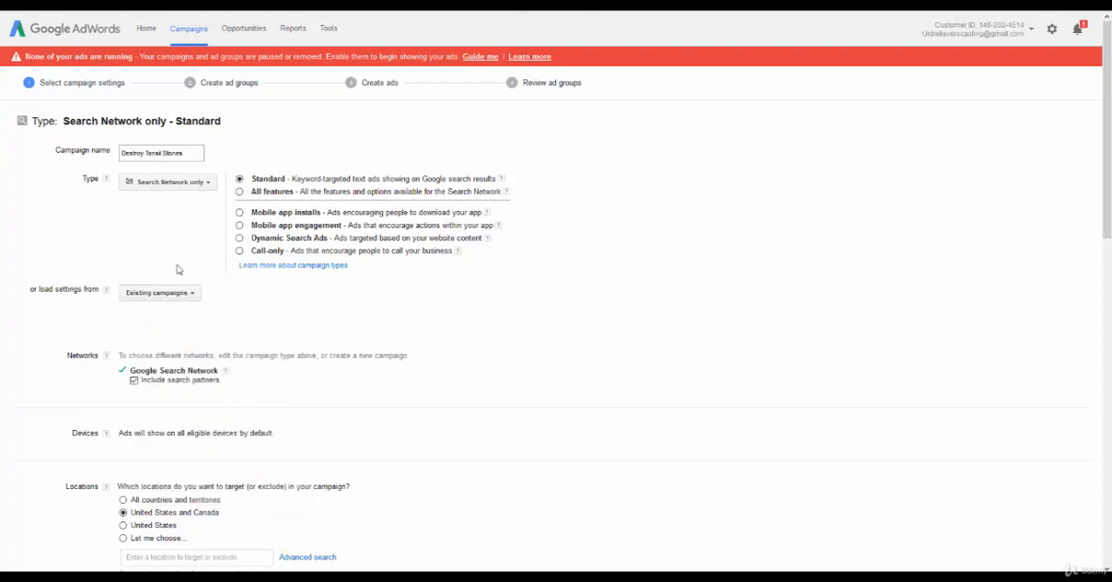
# Set the campaign's location targeting to all countries and territories.
pyautogui.scroll(-3, 174, 261)
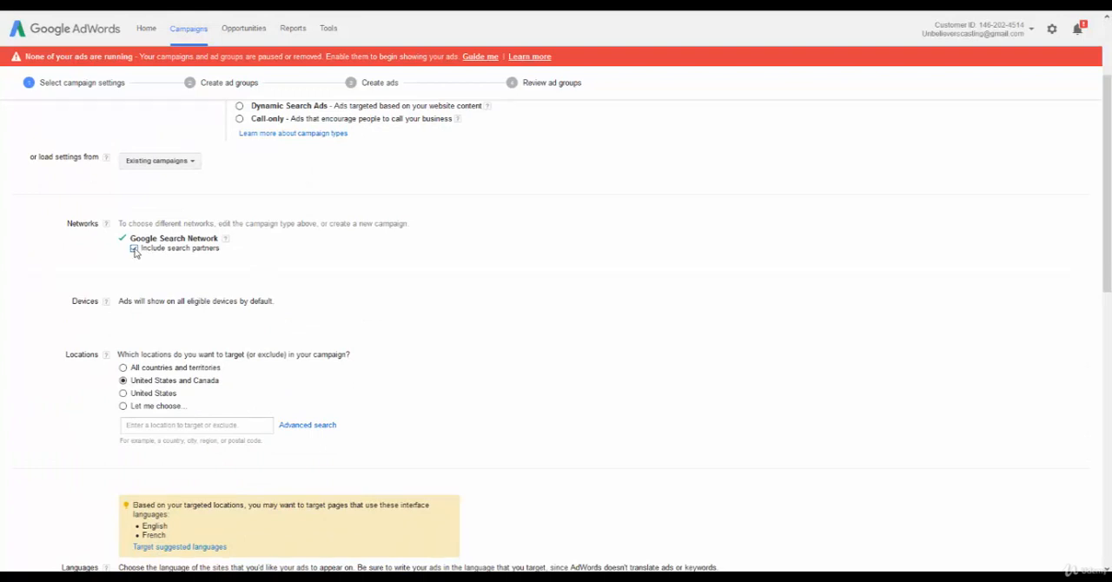
pyautogui.scroll(-1, 186, 266)
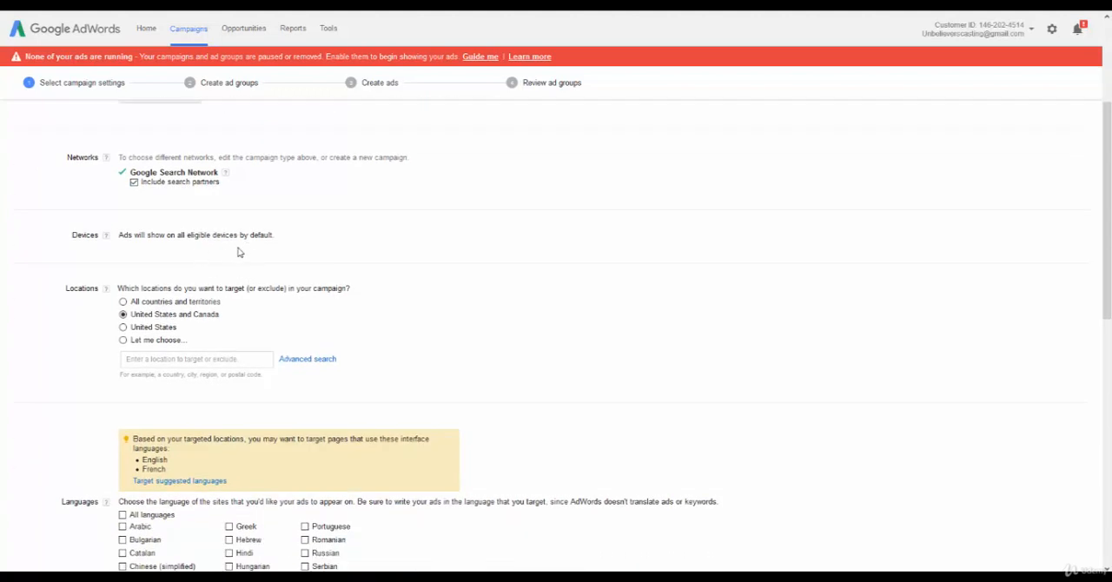
pyautogui.scroll(-1, 193, 253)
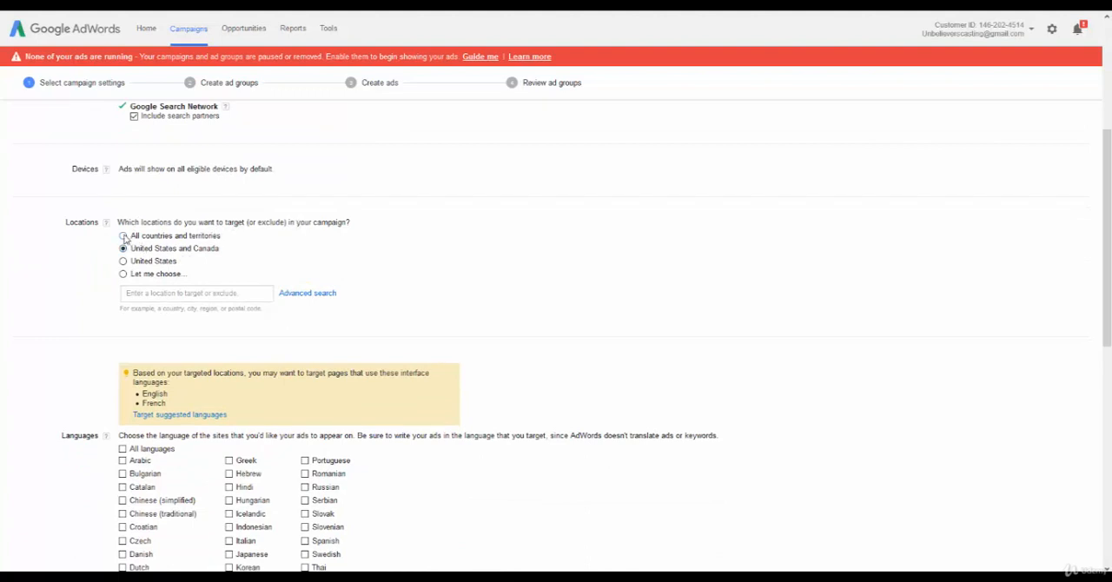
pyautogui.scroll(-1, 407, 232)
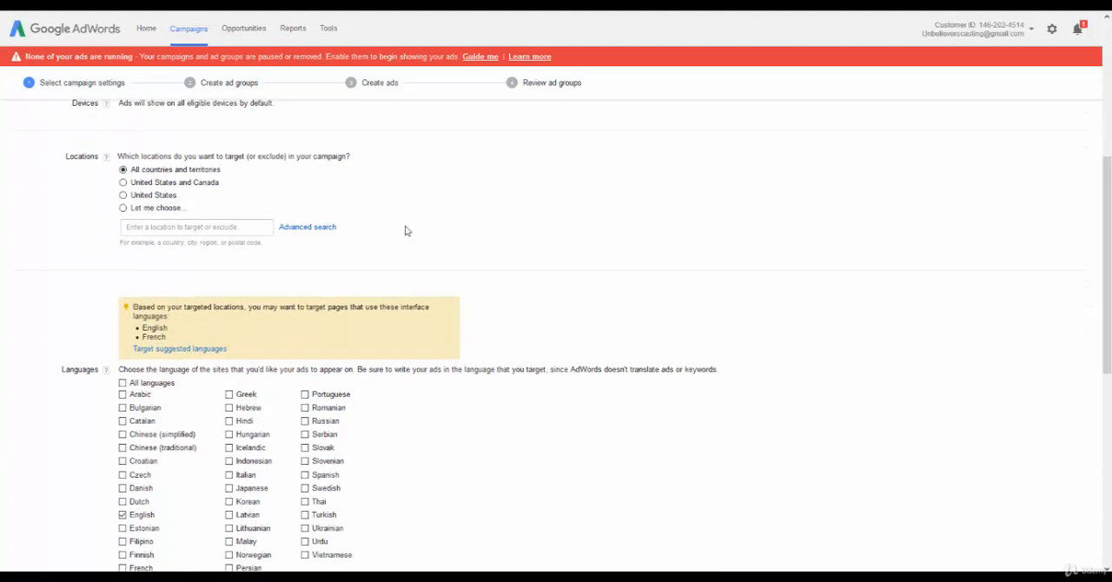
# Review the campaign's location options, the suggested languages and the language selection.
pyautogui.scroll(-3, 405, 230)
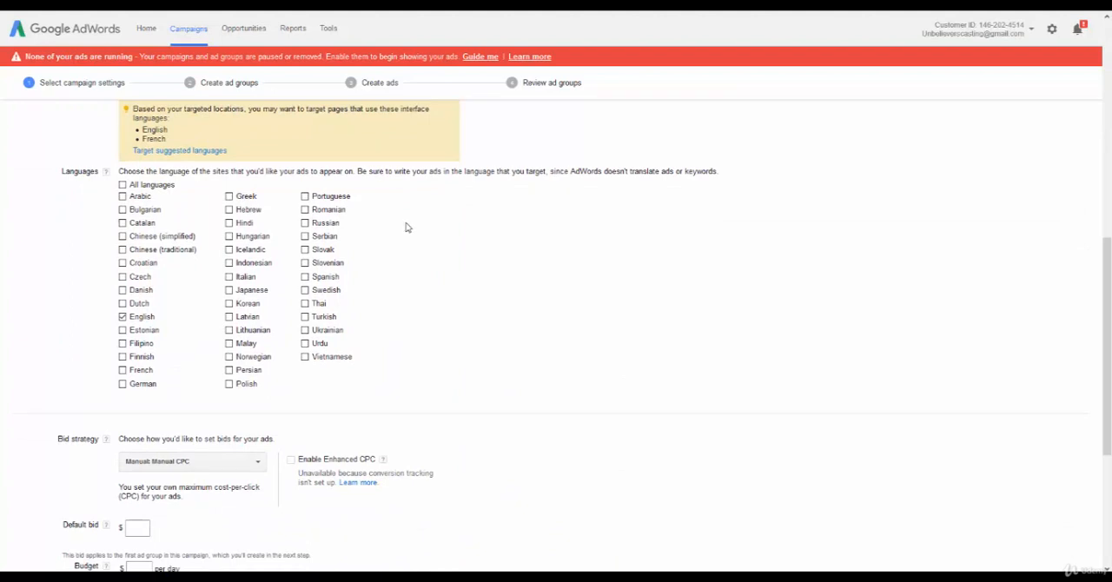
pyautogui.scroll(3, 406, 226)
pyautogui.scroll(-4, 406, 228)
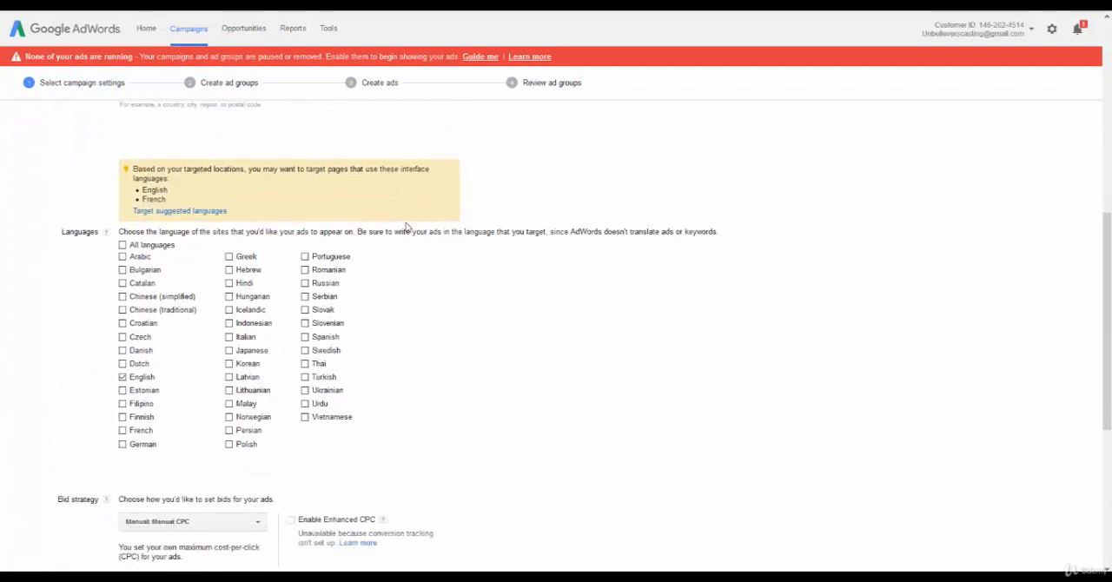
pyautogui.scroll(2, 408, 228)
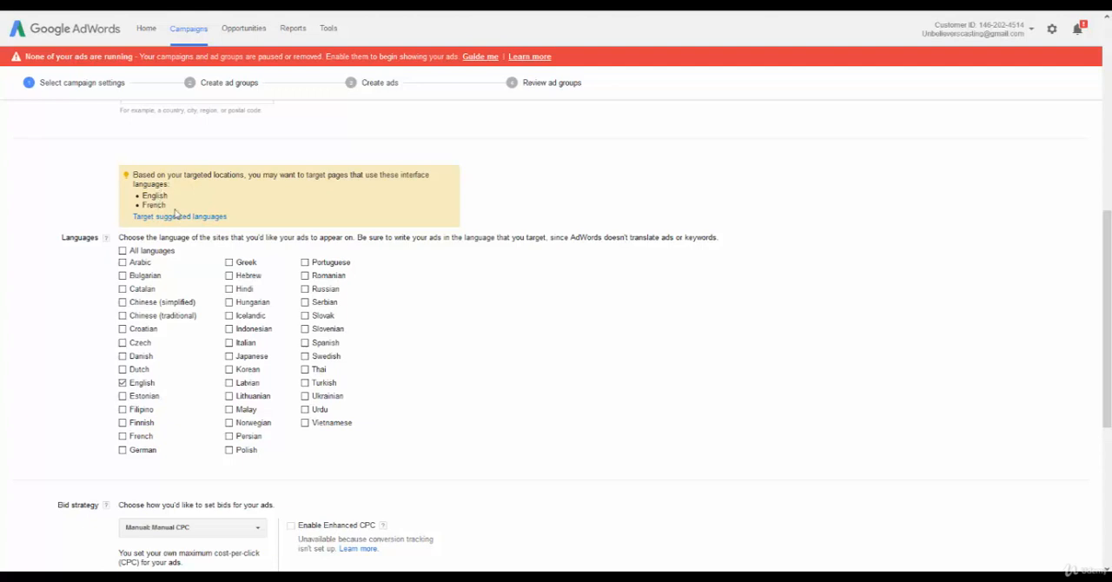
pyautogui.scroll(1, 274, 222)
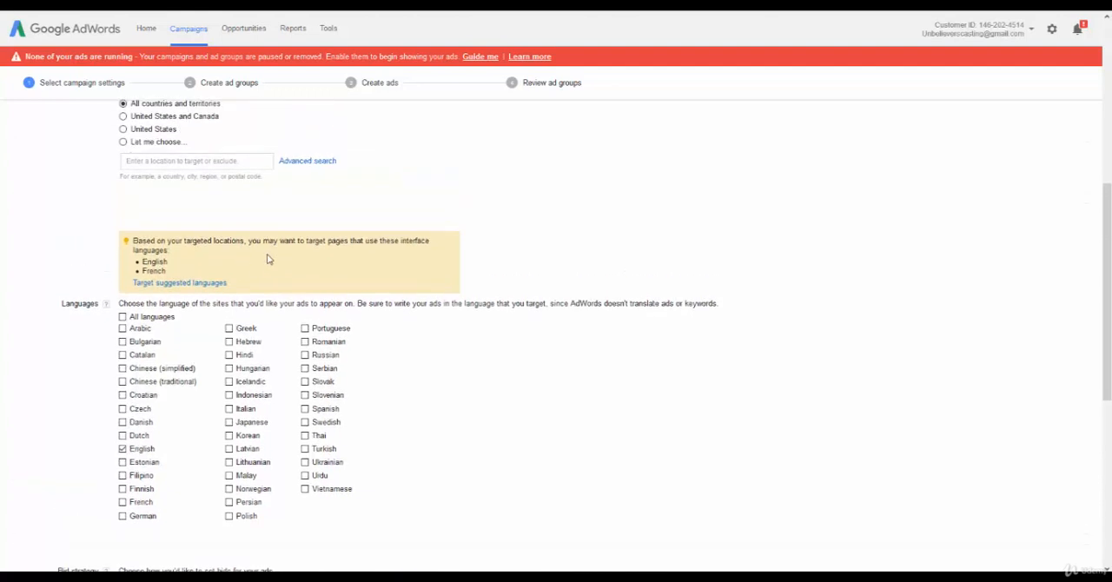
pyautogui.scroll(-1, 152, 237)
pyautogui.scroll(3, 151, 237)
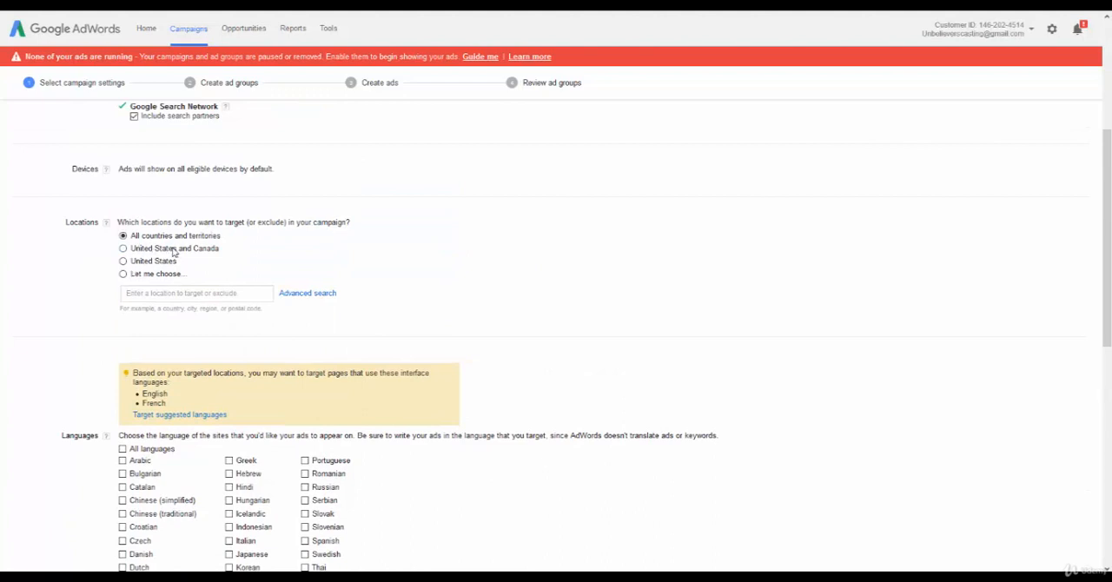
pyautogui.scroll(-2, 169, 251)
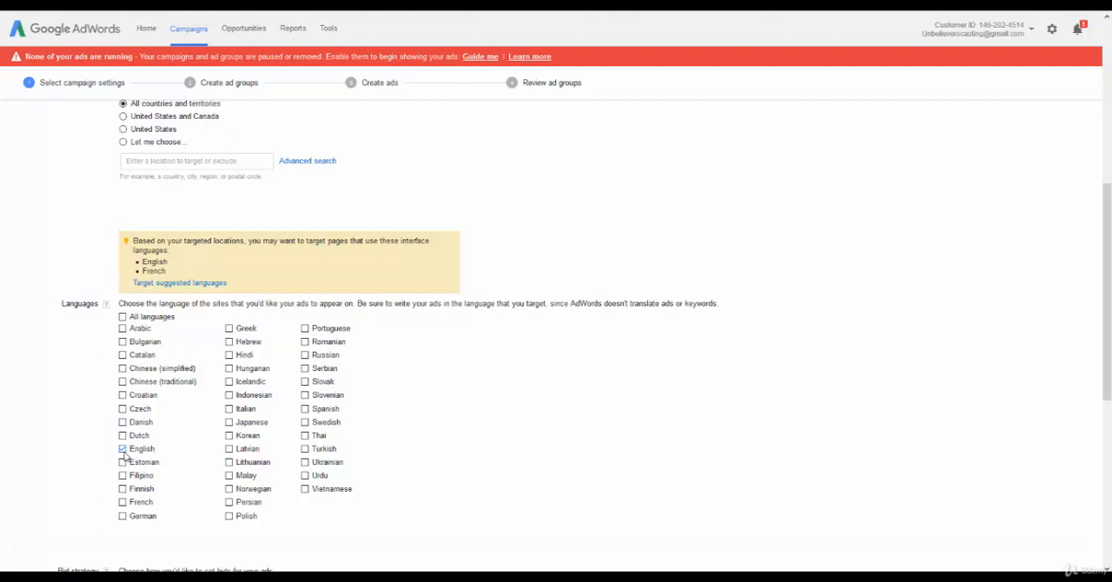
pyautogui.scroll(-3, 119, 442)
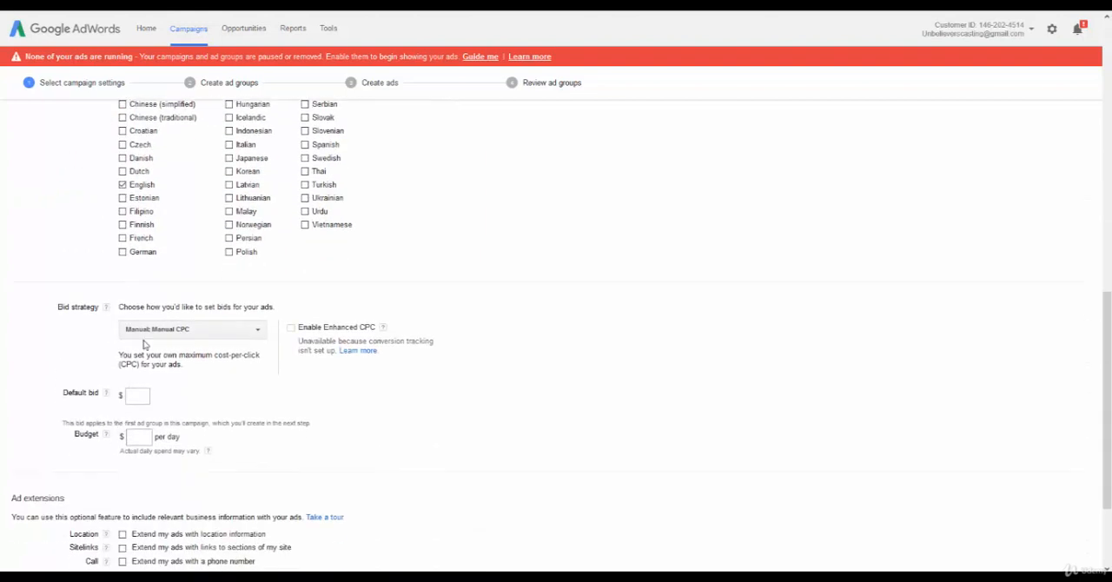
pyautogui.scroll(2, 169, 316)
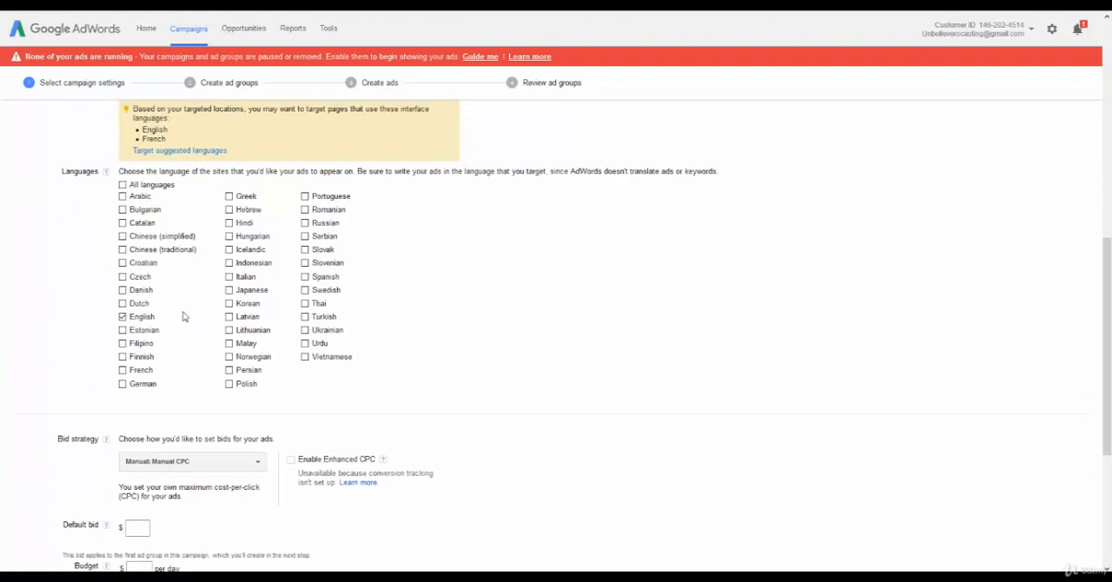
# Set the bid strategy to Maximize clicks with a maximum CPC bid limit of $0.38.
pyautogui.scroll(-2, 183, 315)
pyautogui.scroll(-1, 183, 319)
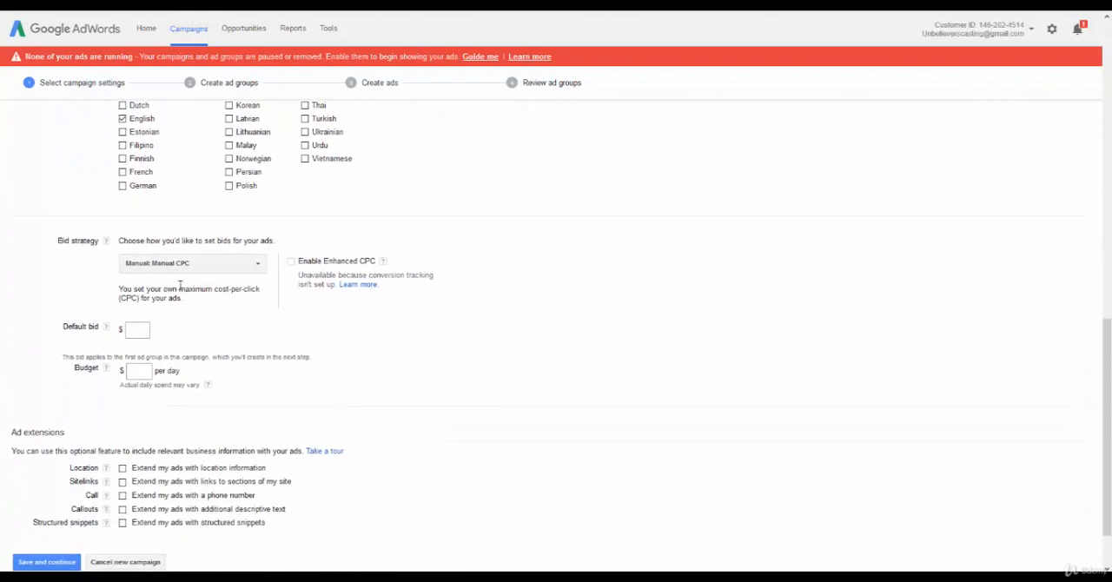
pyautogui.click(228, 267)
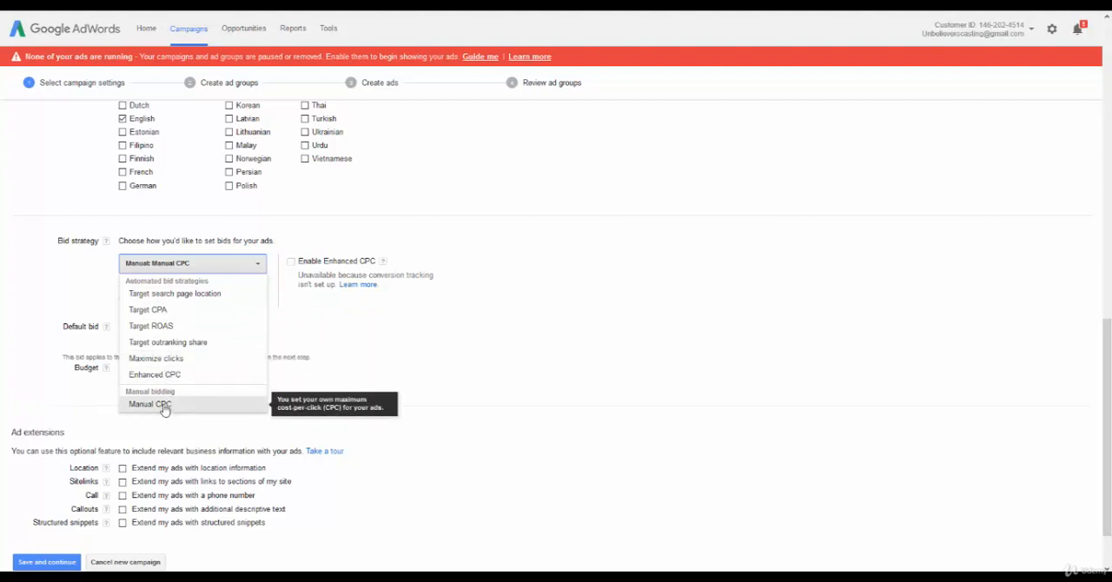
pyautogui.click(168, 359)
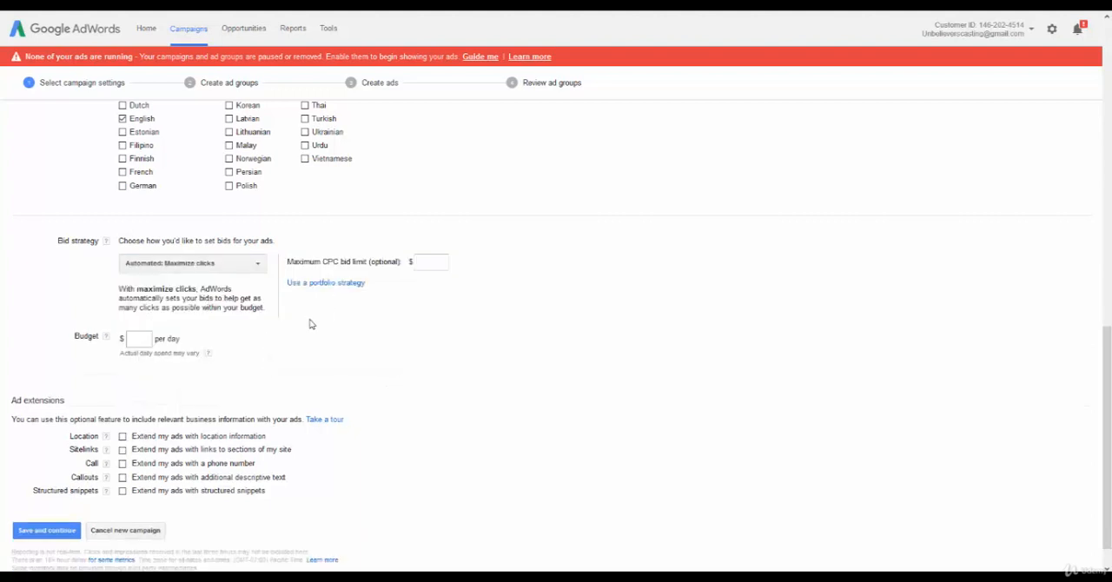
pyautogui.click(429, 259)
pyautogui.write('0.38')
pyautogui.click(423, 228)
# Set the budget to $25 per day, then save the campaign settings and continue to ad group creation.
pyautogui.click(143, 340)
pyautogui.click(219, 339)
pyautogui.scroll(-1, 392, 337)
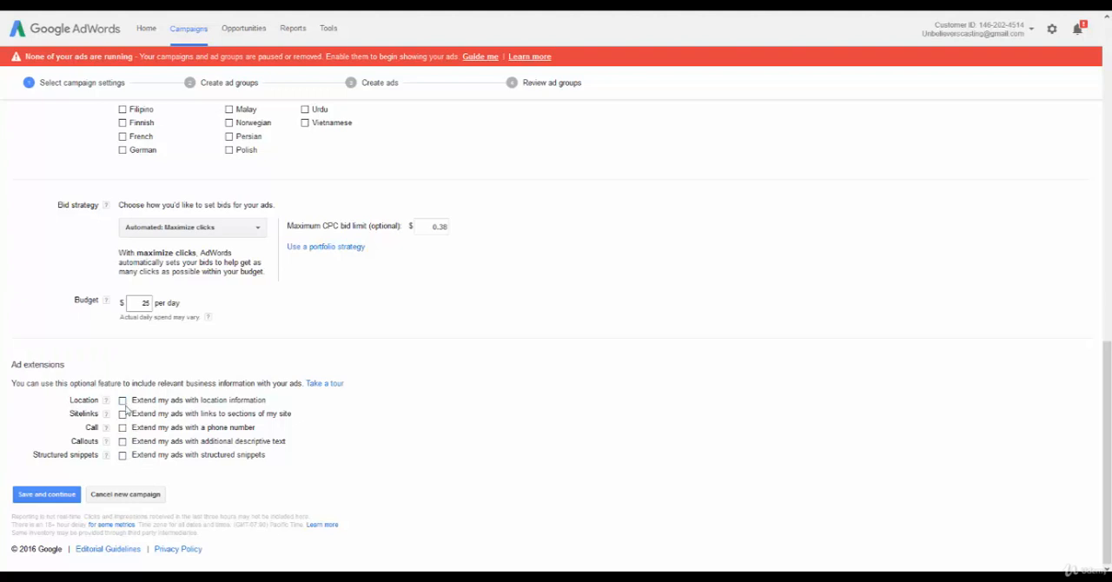
pyautogui.scroll(4, 366, 358)
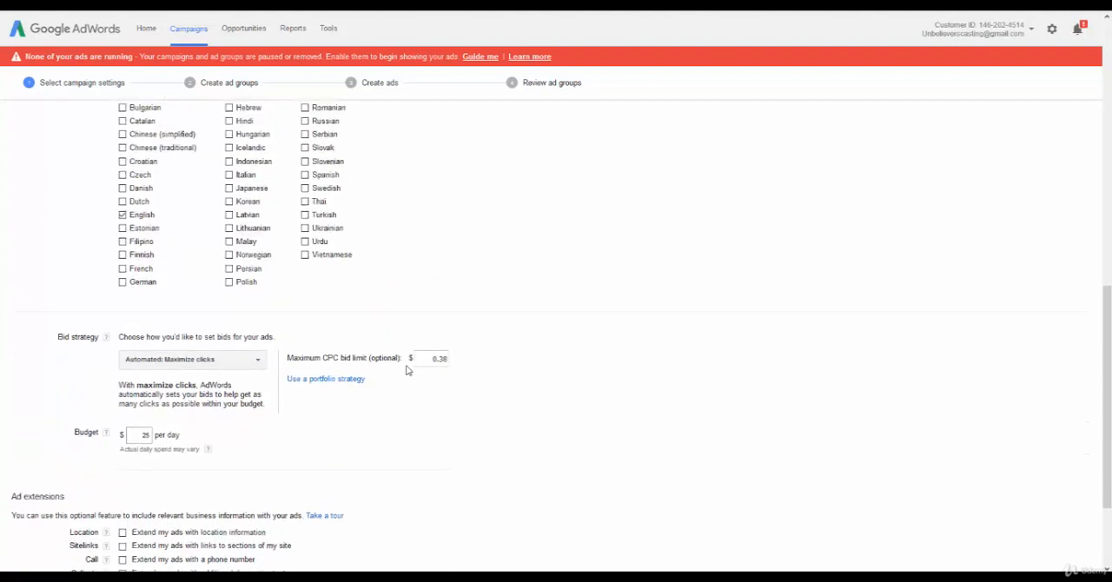
pyautogui.scroll(4, 408, 372)
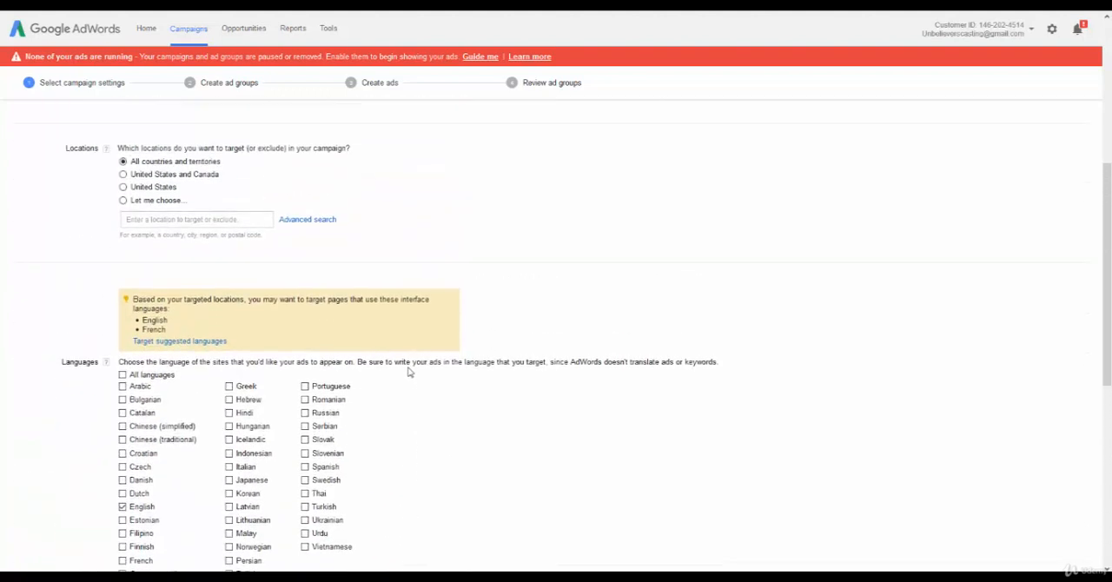
pyautogui.scroll(-8, 412, 379)
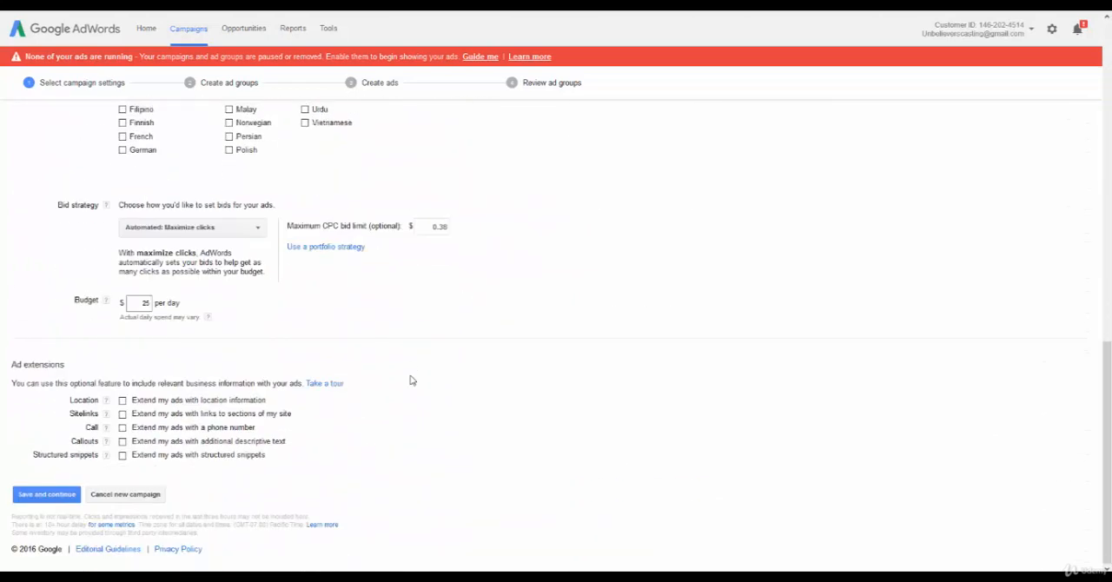
pyautogui.click(41, 496)
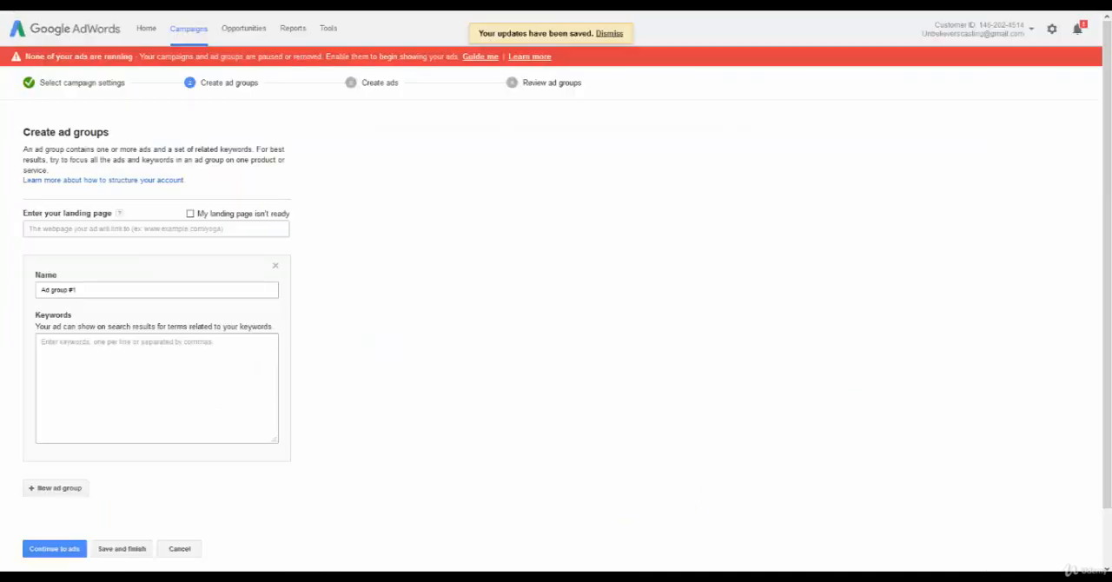
pyautogui.click(60, 229)
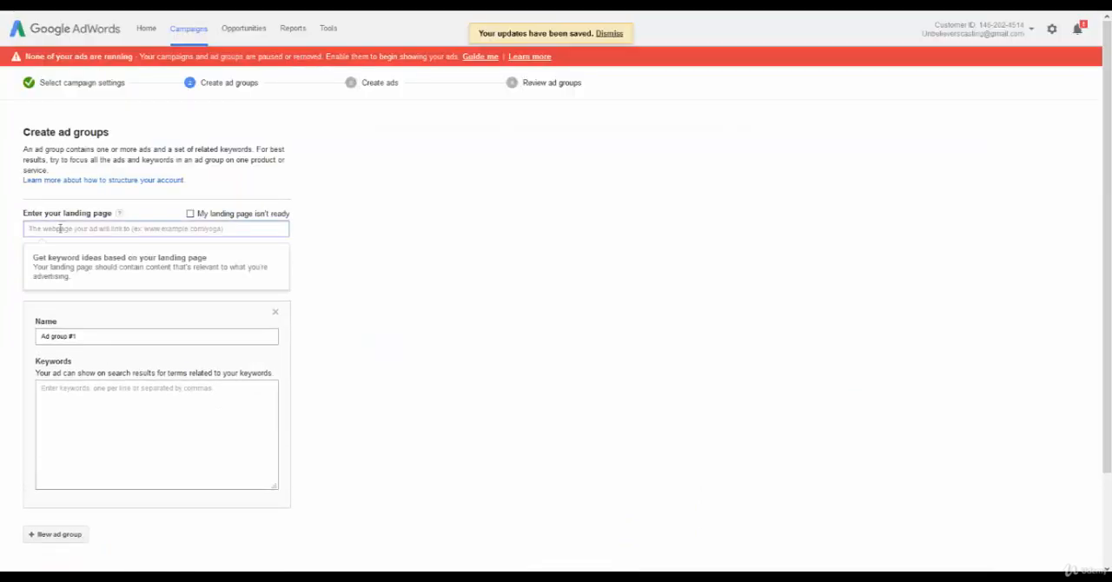
pyautogui.write('http://www.destroytonsilstones.com/')
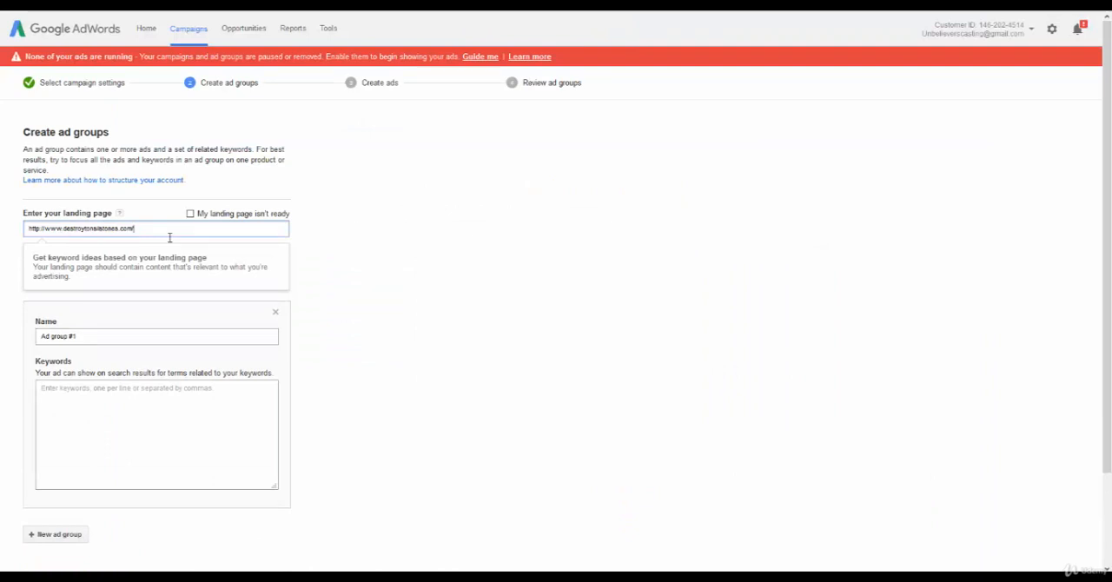
pyautogui.press('BackSpace')
pyautogui.click(476, 260)
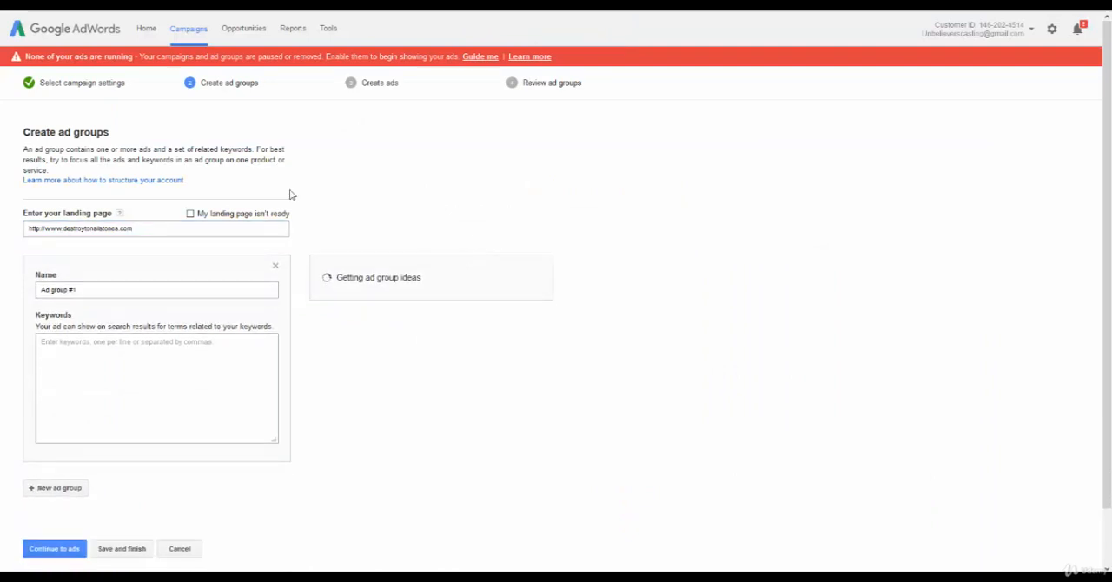
# Replace the first ad group's default name with Tonsil Stones.
pyautogui.moveTo(93, 291); pyautogui.dragTo(81, 274)
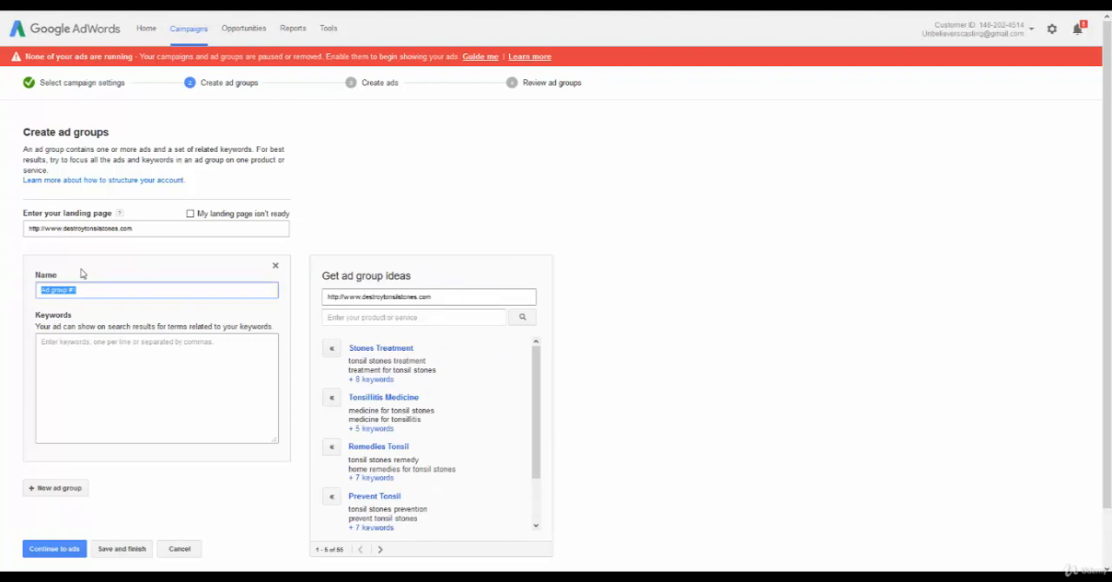
pyautogui.write('Tons')
pyautogui.press('BackSpace')
pyautogui.press('BackSpace')
pyautogui.press('BackSpace')
pyautogui.press('BackSpace')
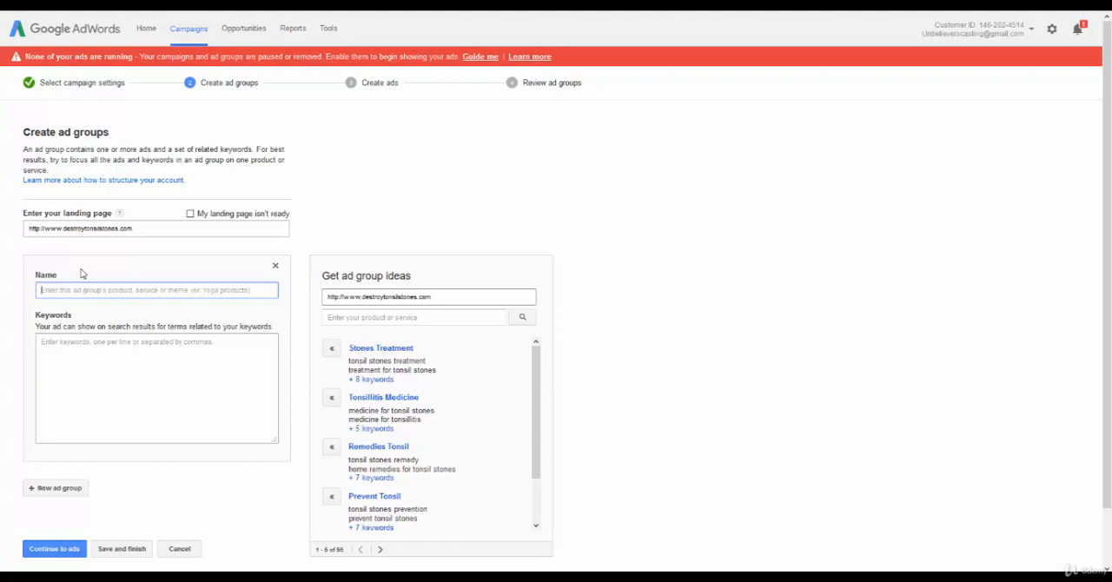
pyautogui.click(500, 189)
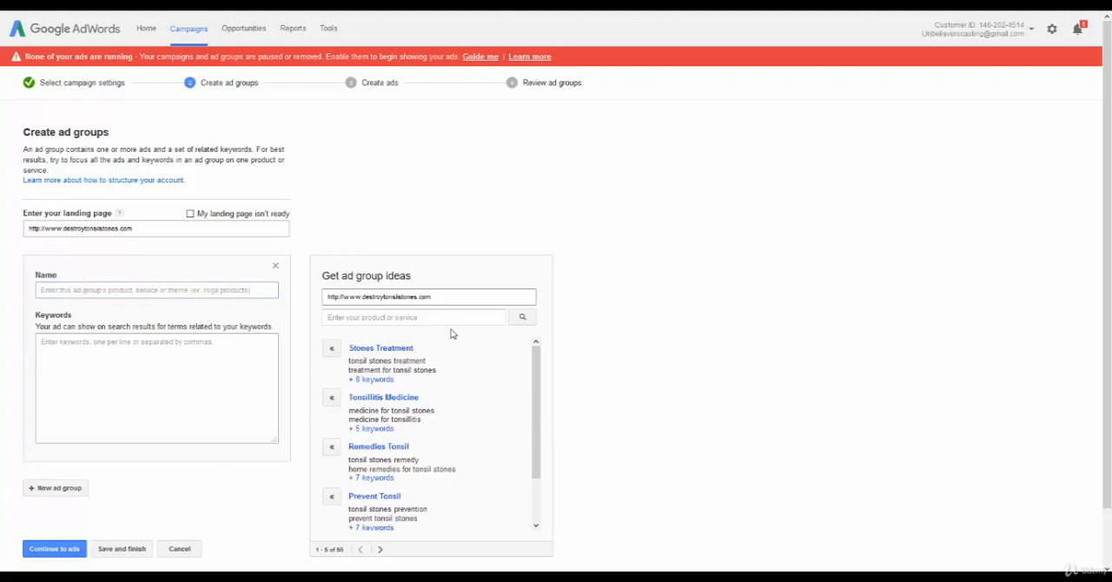
pyautogui.scroll(-1, 454, 338)
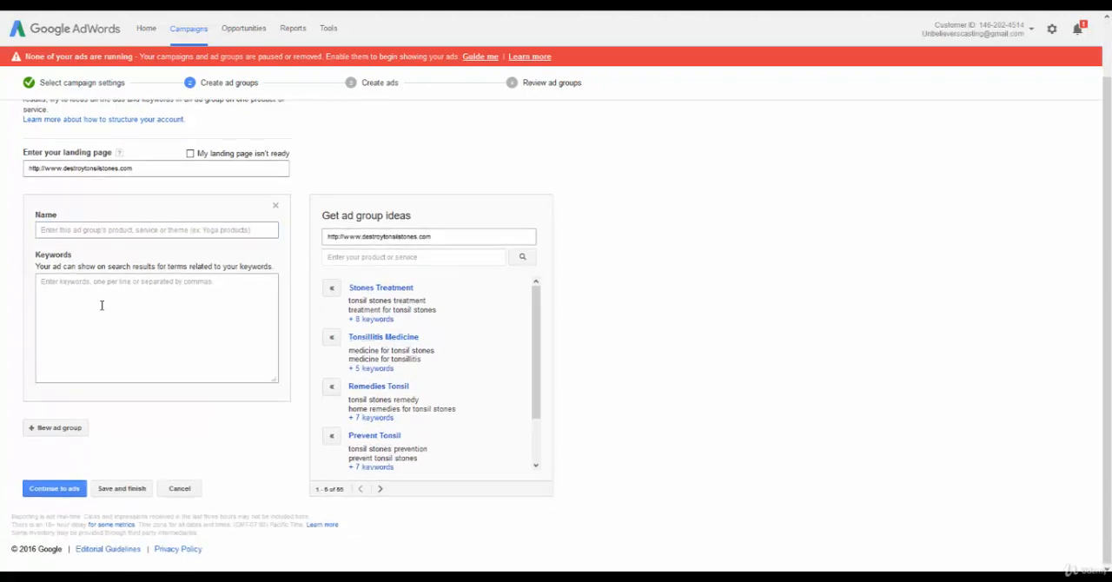
pyautogui.scroll(1, 110, 243)
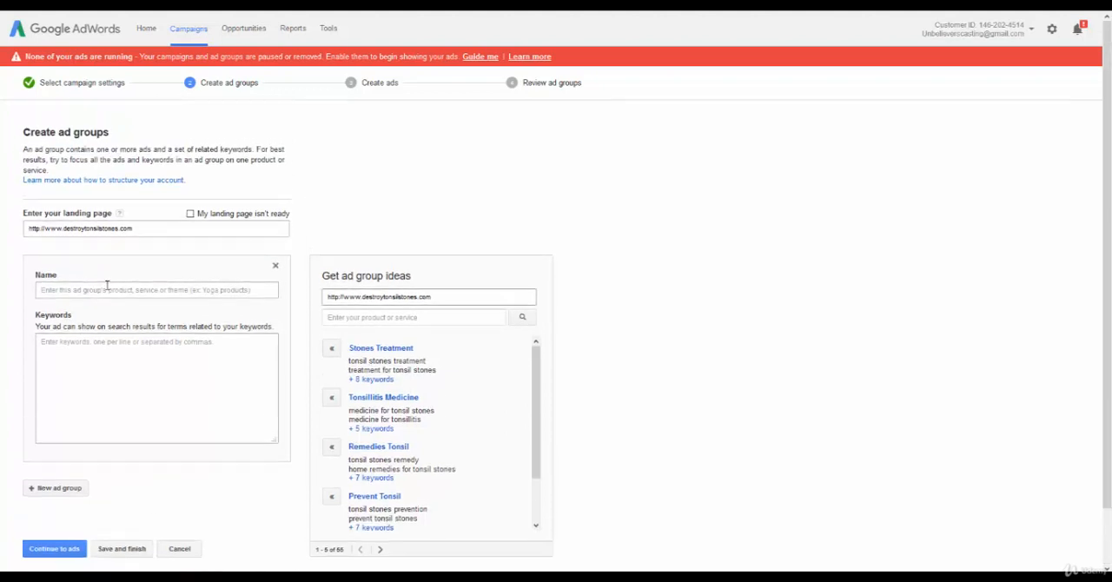
pyautogui.click(106, 288)
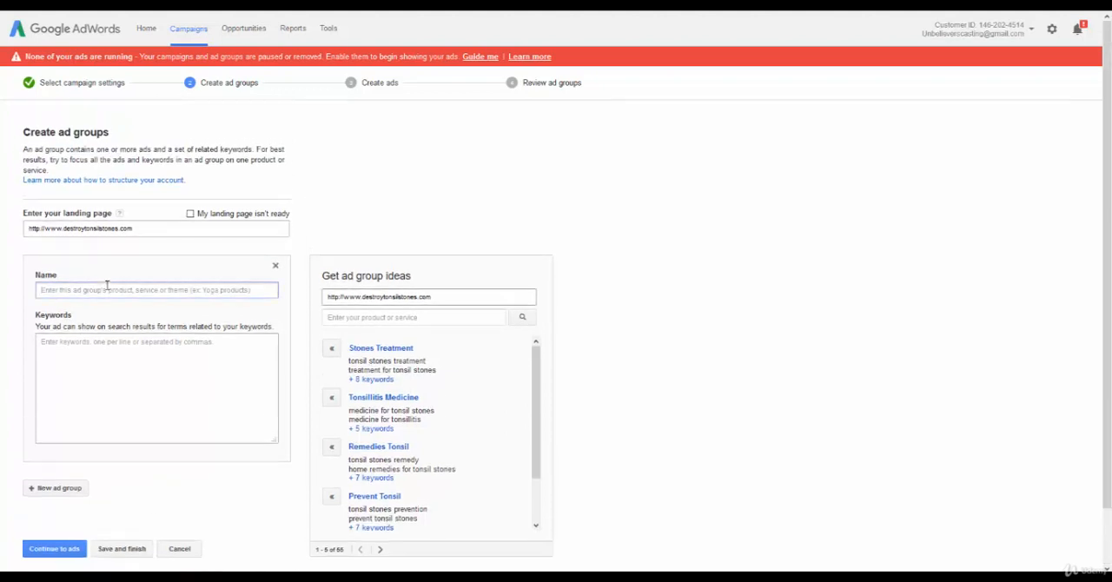
pyautogui.write('Tonsil')
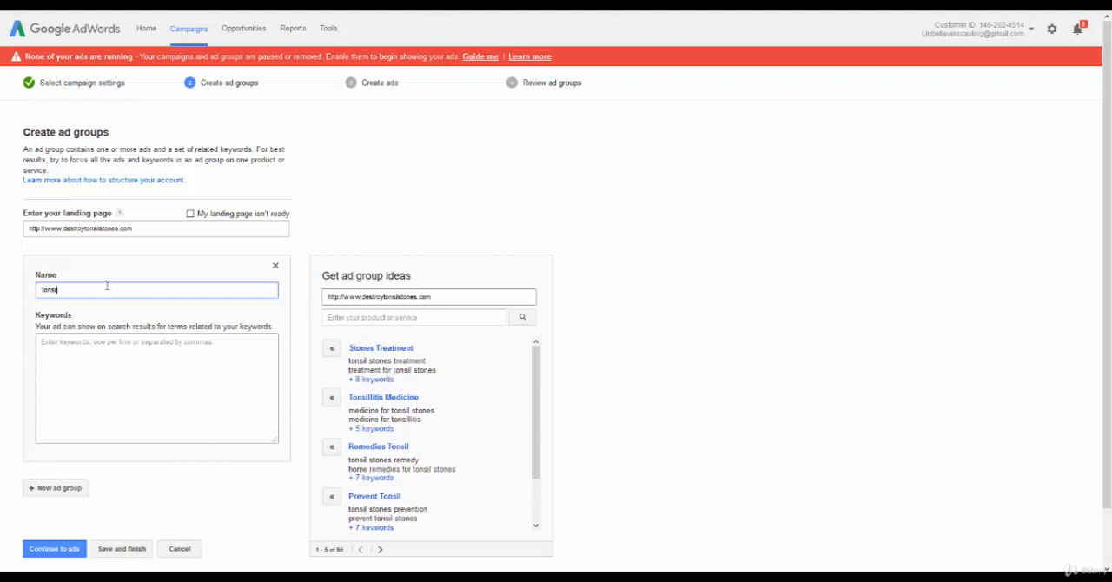
pyautogui.write('l Stones')
pyautogui.press('Tab')
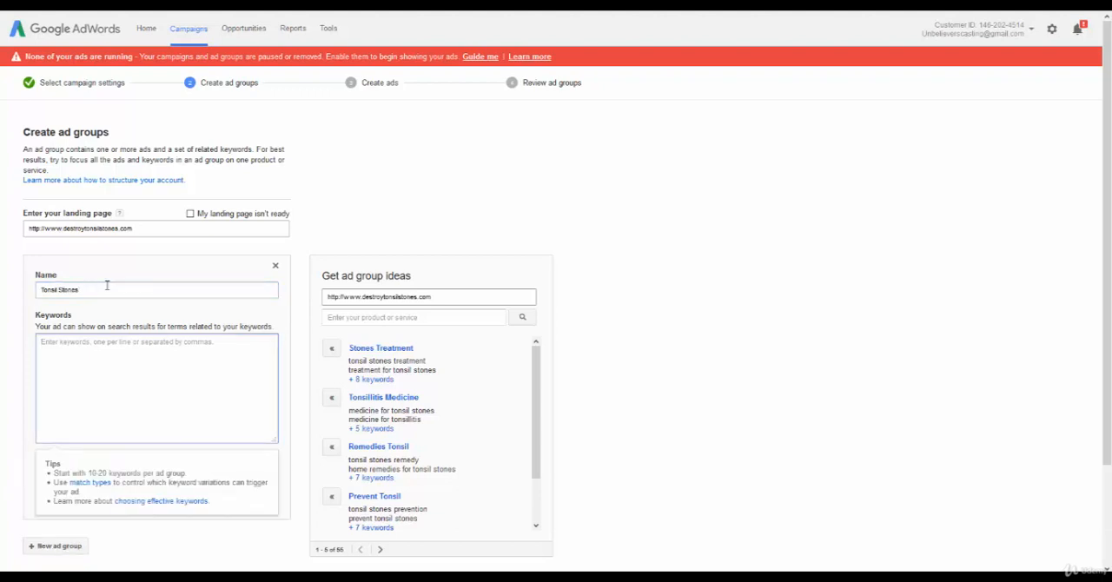
# Add the keywords "tonsil stones" and "remove tonsil stones" to the Tonsil Stones ad group.
pyautogui.scroll(-1, 119, 249)
pyautogui.scroll(-1, 155, 258)
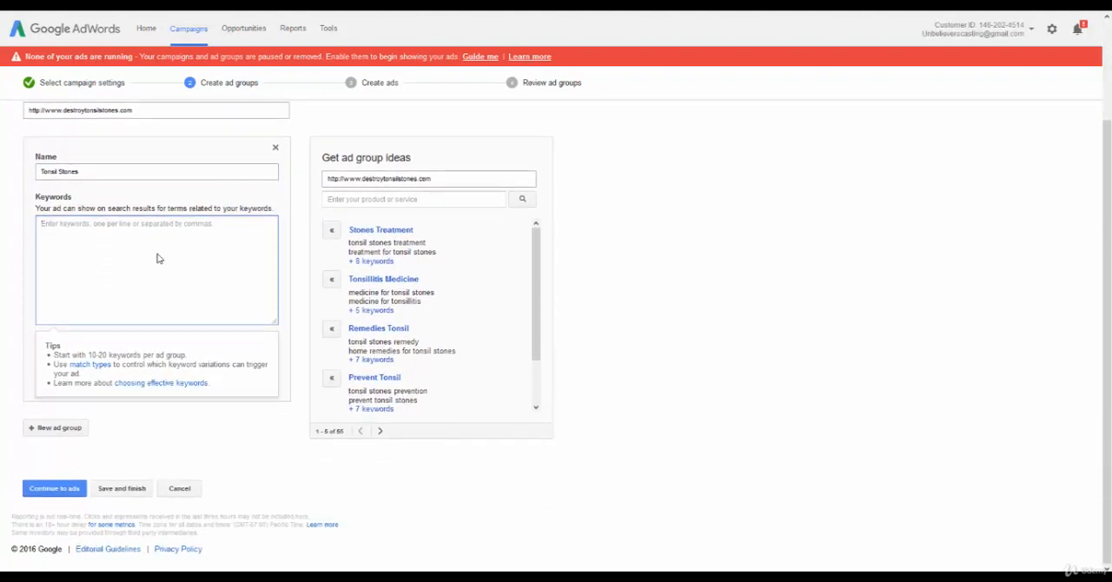
pyautogui.write('tonsil sto')
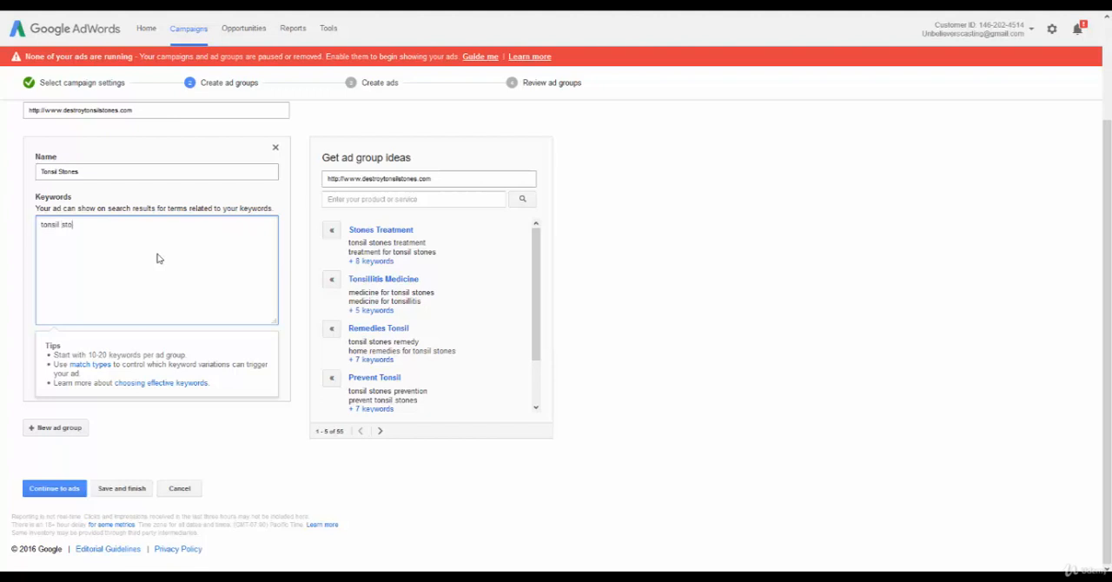
pyautogui.write('nes')
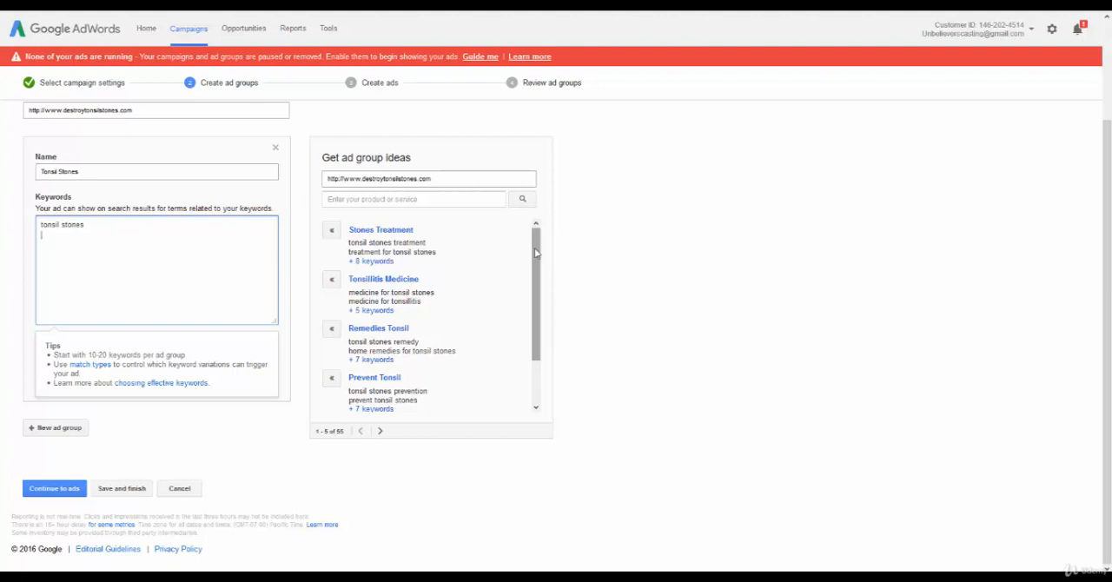
pyautogui.scroll(-1, 532, 328)
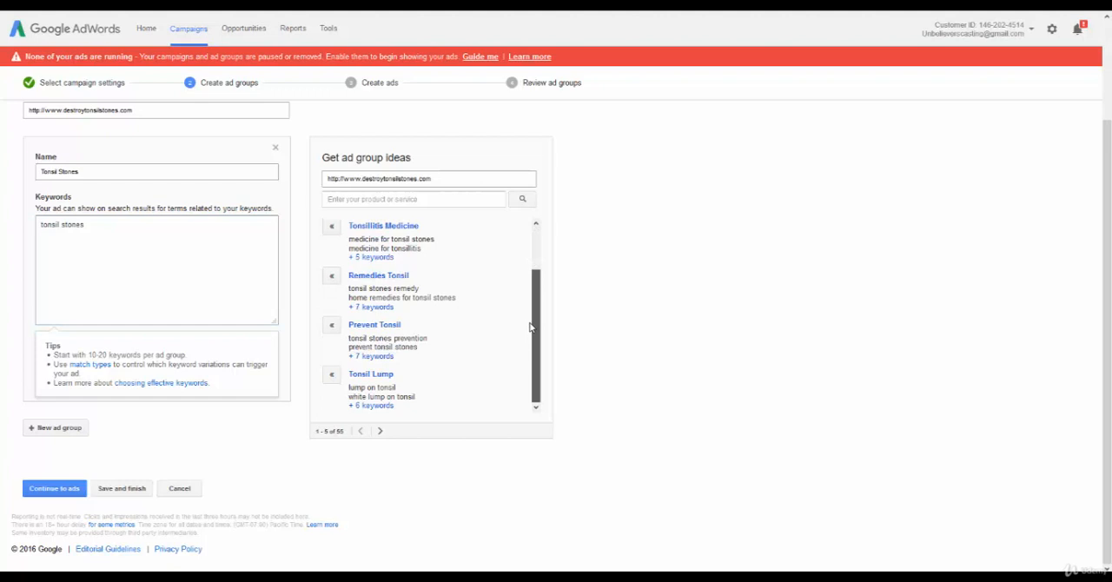
pyautogui.scroll(1, 529, 293)
pyautogui.click(75, 231)
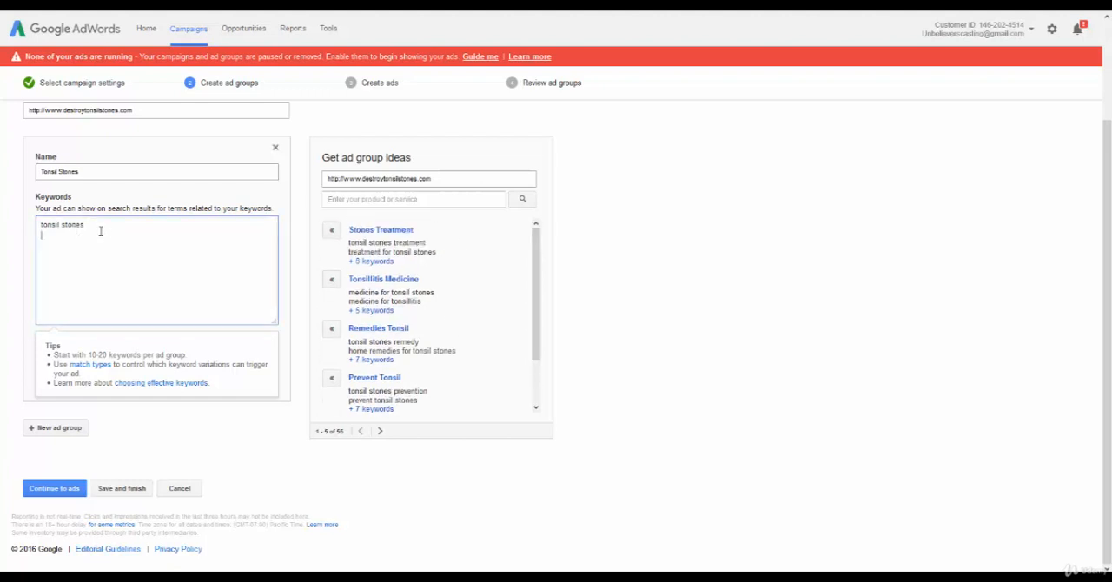
pyautogui.write('remove tonsil stones')
# Open the keyword list of the Stones Treatment ad group idea and add all its keywords to the campaign.
pyautogui.click(369, 260)
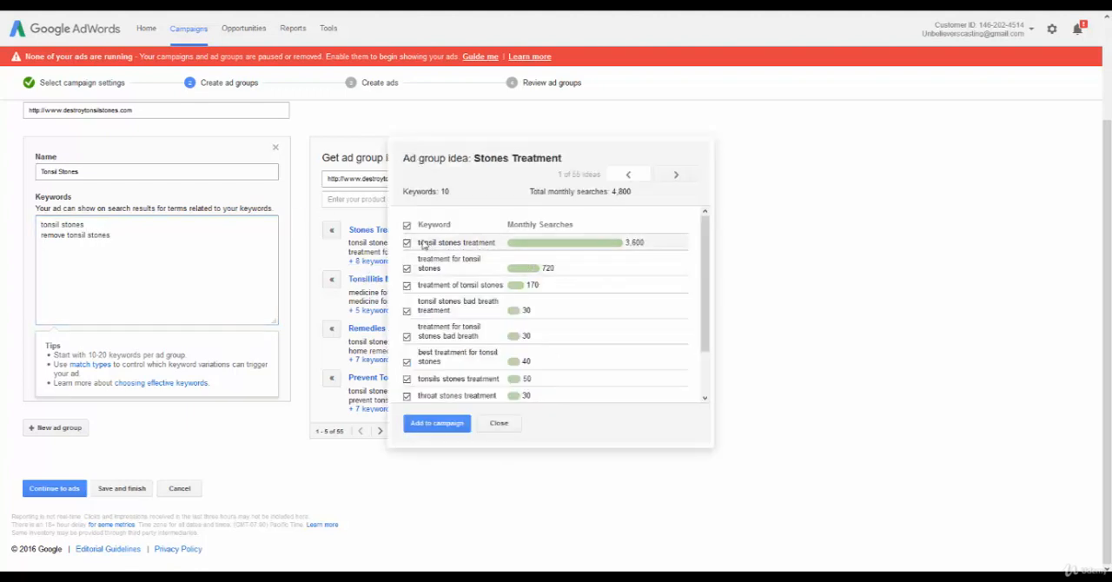
pyautogui.click(437, 425)
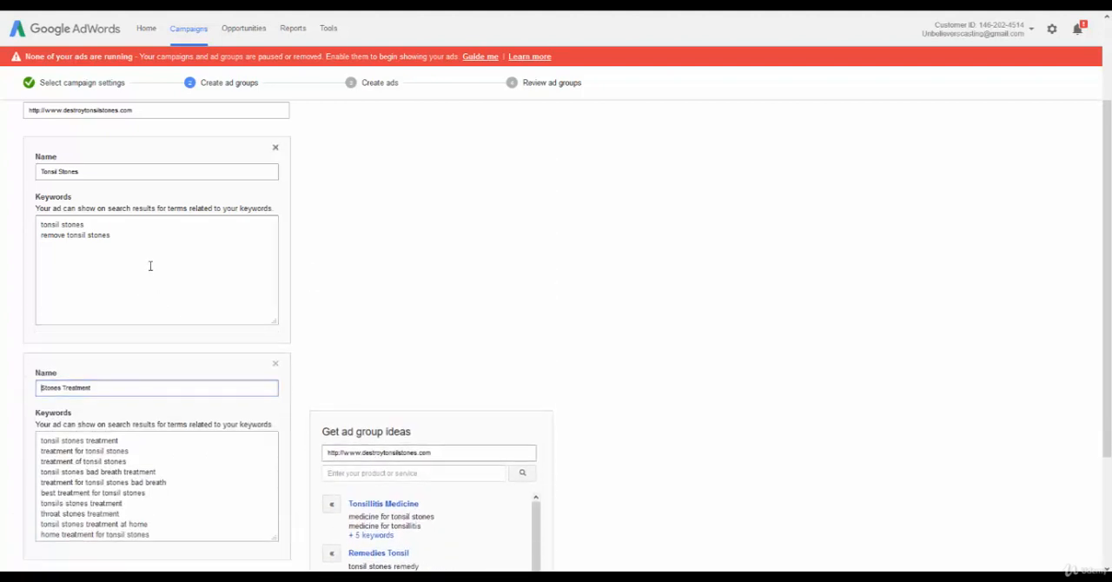
pyautogui.scroll(-3, 145, 258)
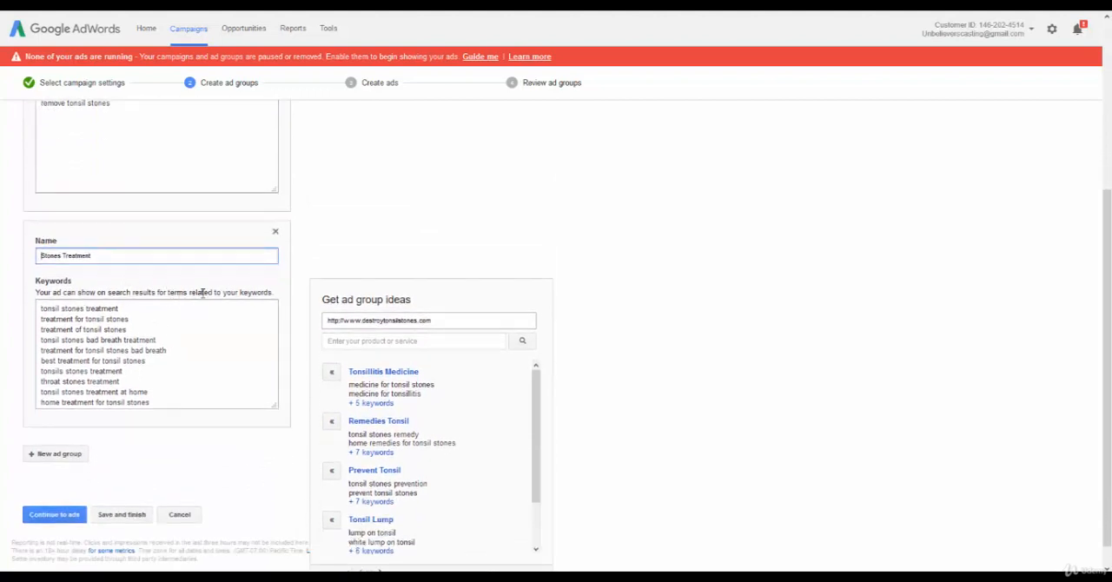
pyautogui.scroll(-1, 507, 270)
# Add the keyword "natural tonsil stone treatment" to the Tonsil Stones ad group.
pyautogui.scroll(4, 502, 266)
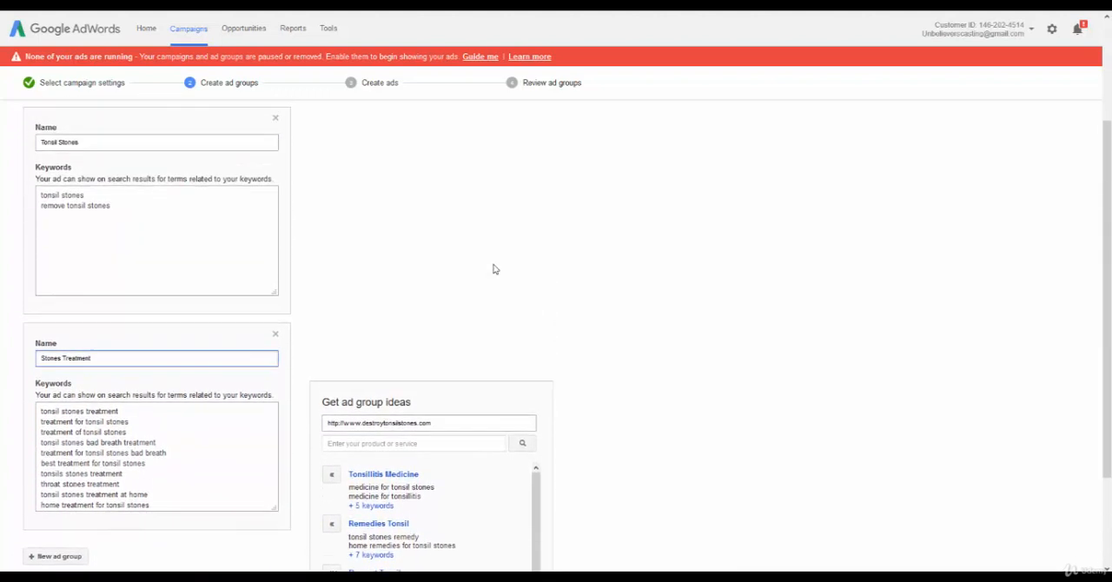
pyautogui.click(125, 205)
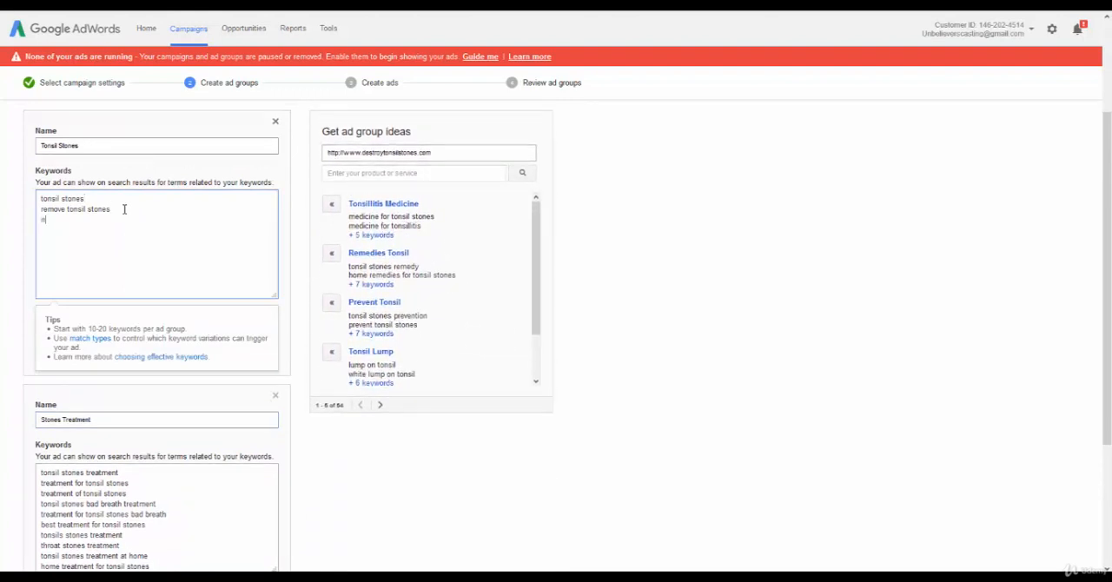
pyautogui.write('natural tonsil stone treatmen')
pyautogui.write('"')
pyautogui.write('"')
pyautogui.press('BackSpace')
# Open the keyword list of the Remedies Tonsil ad group idea and add all its keywords to the campaign.
pyautogui.scroll(-2, 208, 240)
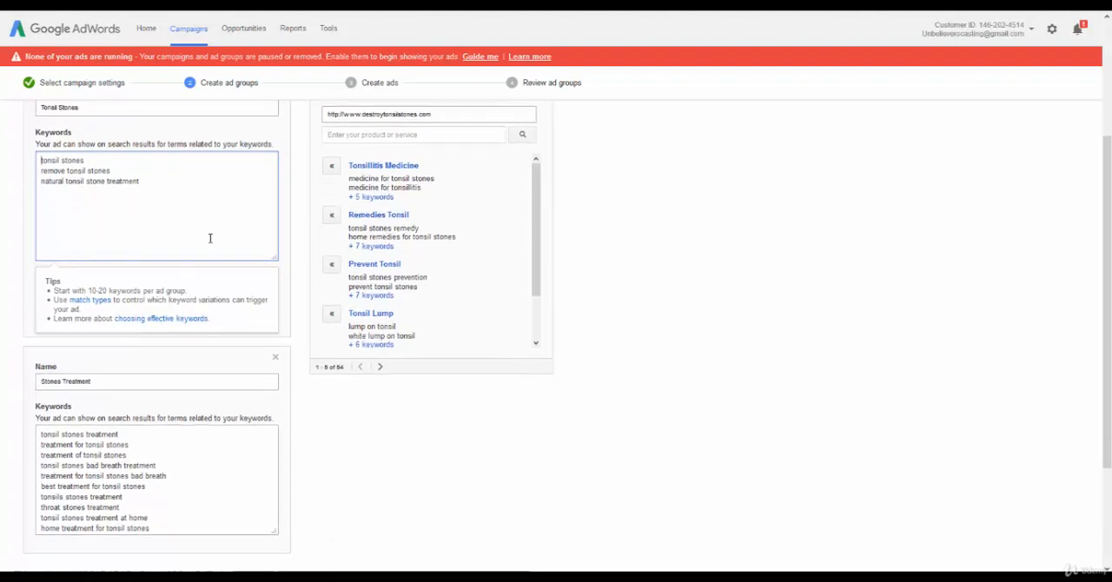
pyautogui.scroll(-2, 208, 242)
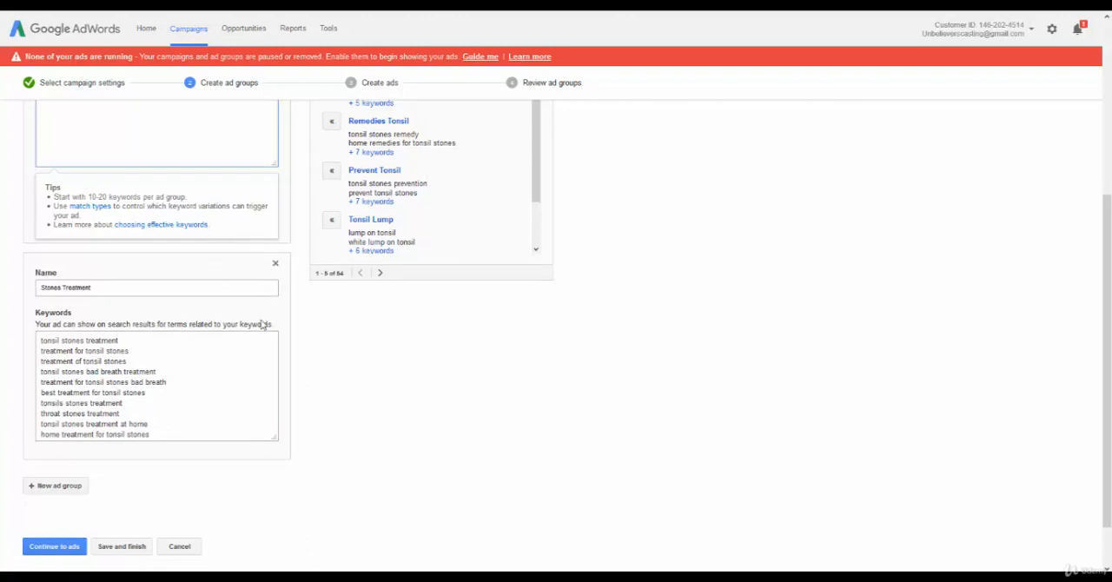
pyautogui.scroll(4, 265, 323)
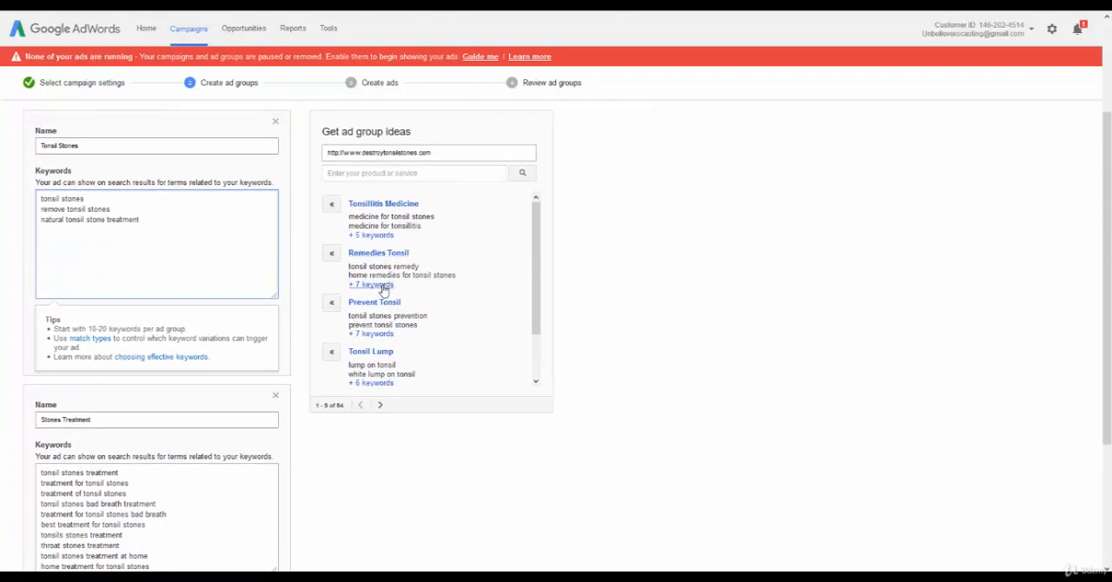
pyautogui.click(379, 285)
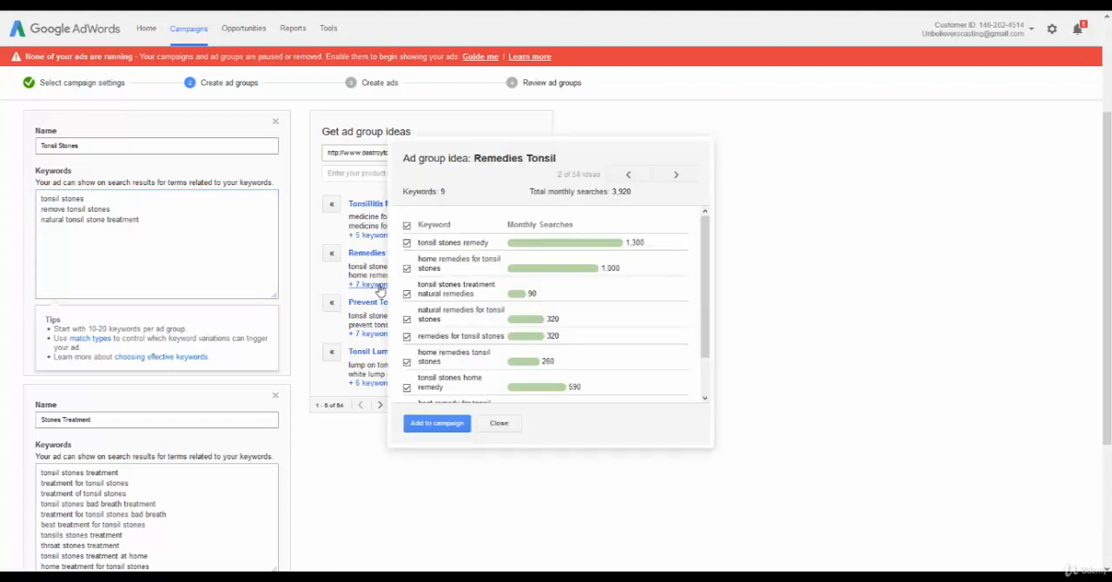
pyautogui.click(437, 423)
# Add the suggested Prevent Tonsil and Tonsil Lump ad group ideas to the campaign with all their keywords.
pyautogui.scroll(-3, 200, 397)
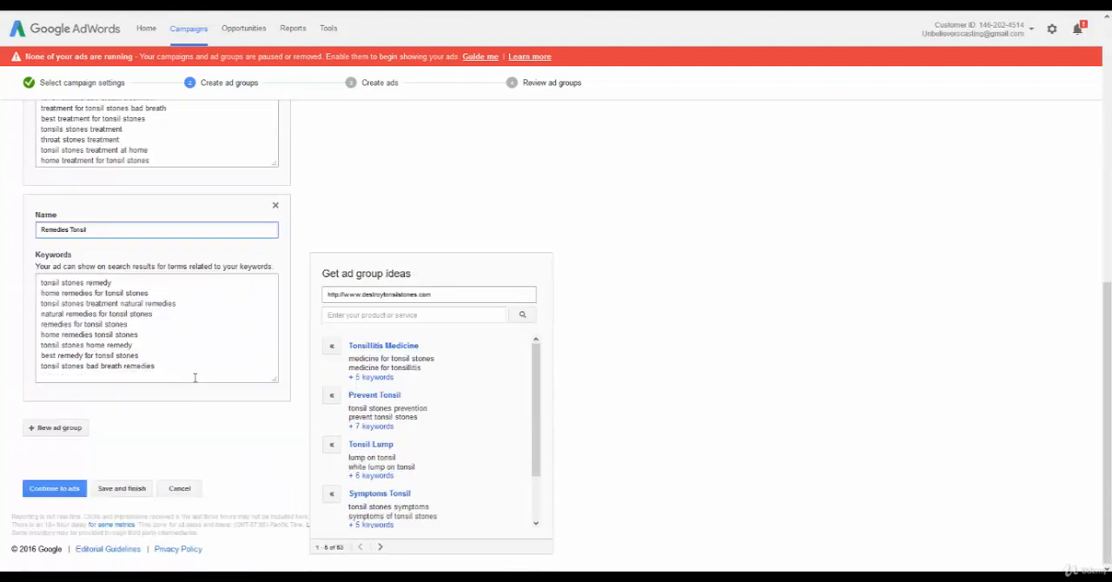
pyautogui.click(374, 426)
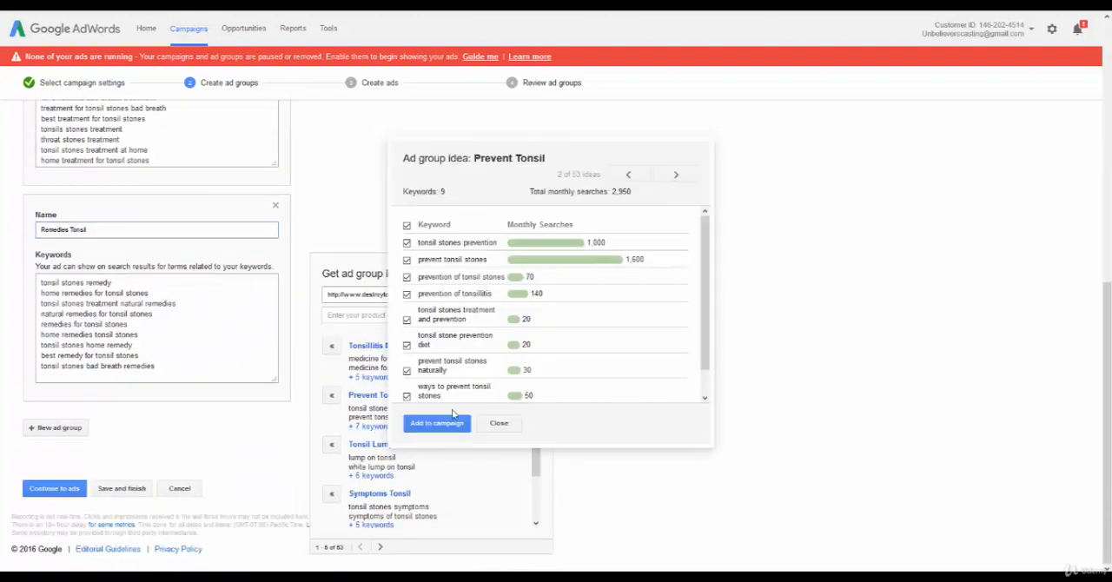
pyautogui.click(438, 424)
pyautogui.scroll(-3, 440, 427)
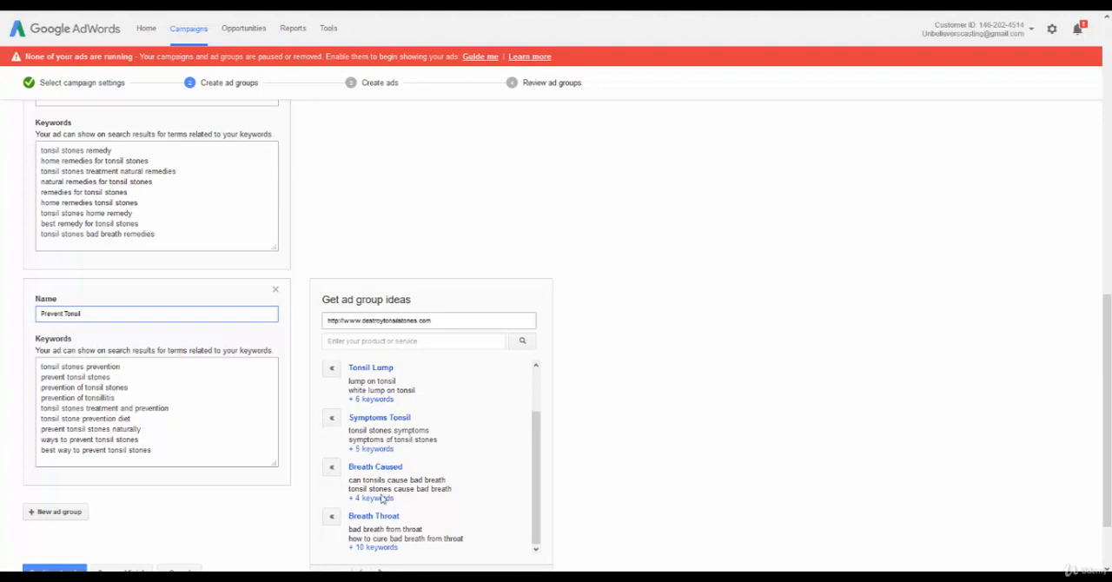
pyautogui.scroll(1, 415, 482)
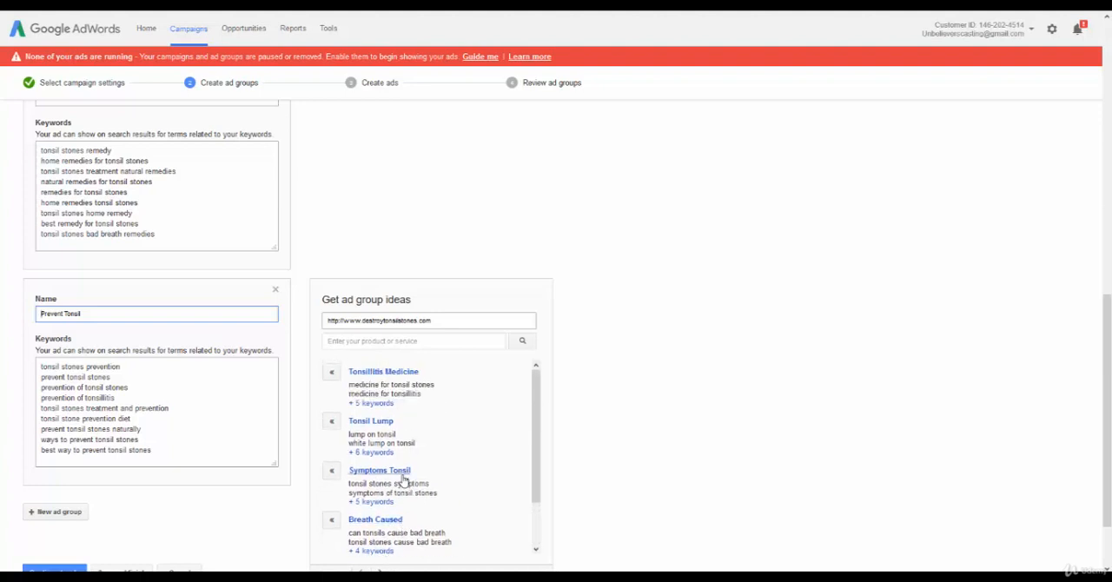
pyautogui.click(383, 452)
pyautogui.click(435, 424)
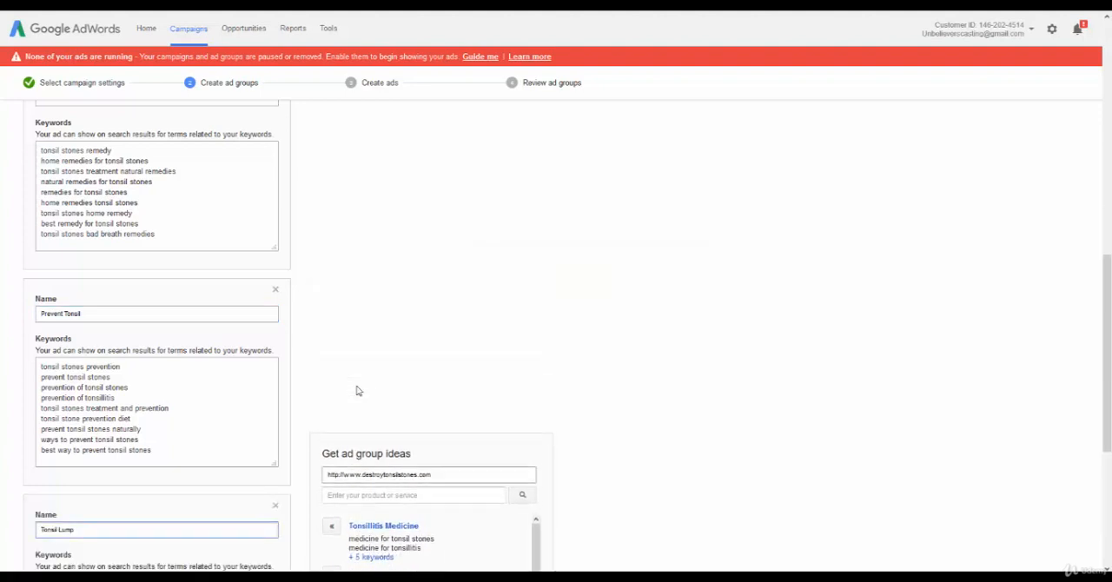
# Add the suggested Tonsillitis Medicine and Symptoms Tonsil ad group ideas to the campaign with all their keywords.
pyautogui.scroll(-2, 354, 374)
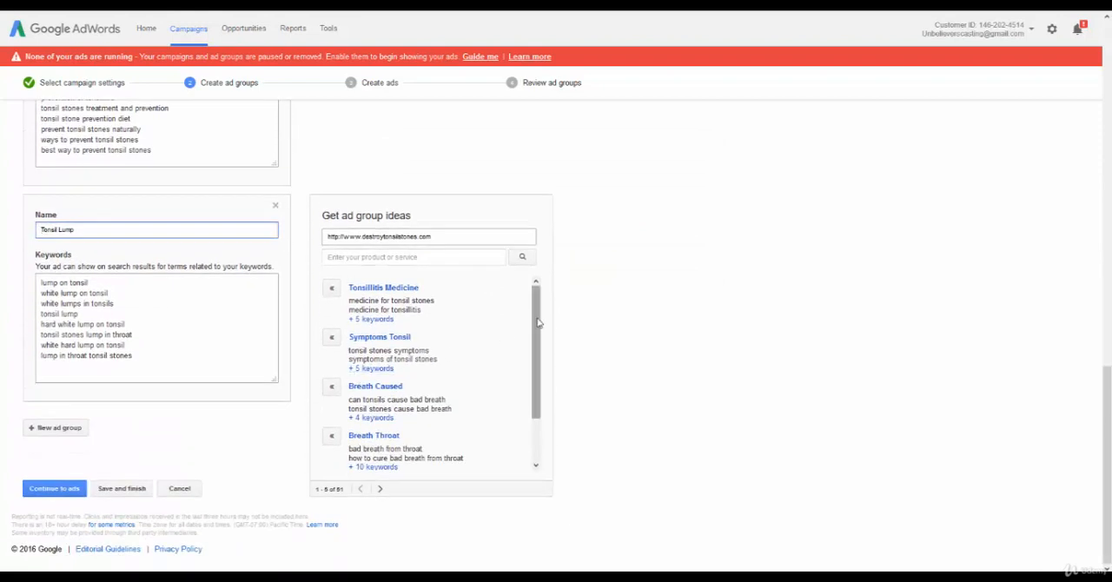
pyautogui.moveTo(537, 320); pyautogui.dragTo(511, 319)
pyautogui.click(374, 319)
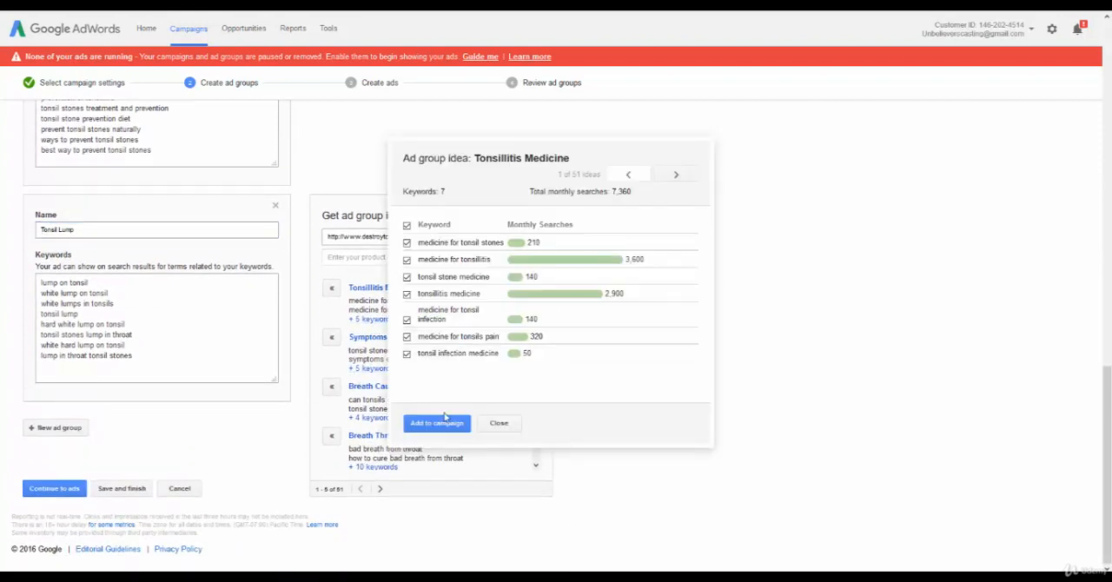
pyautogui.click(437, 425)
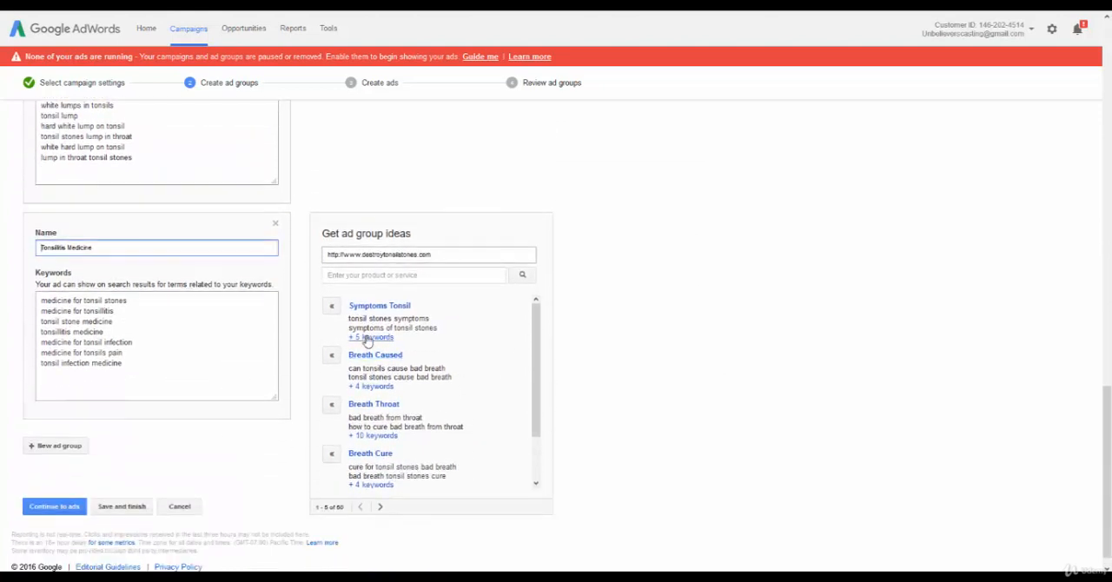
pyautogui.click(367, 337)
pyautogui.click(437, 423)
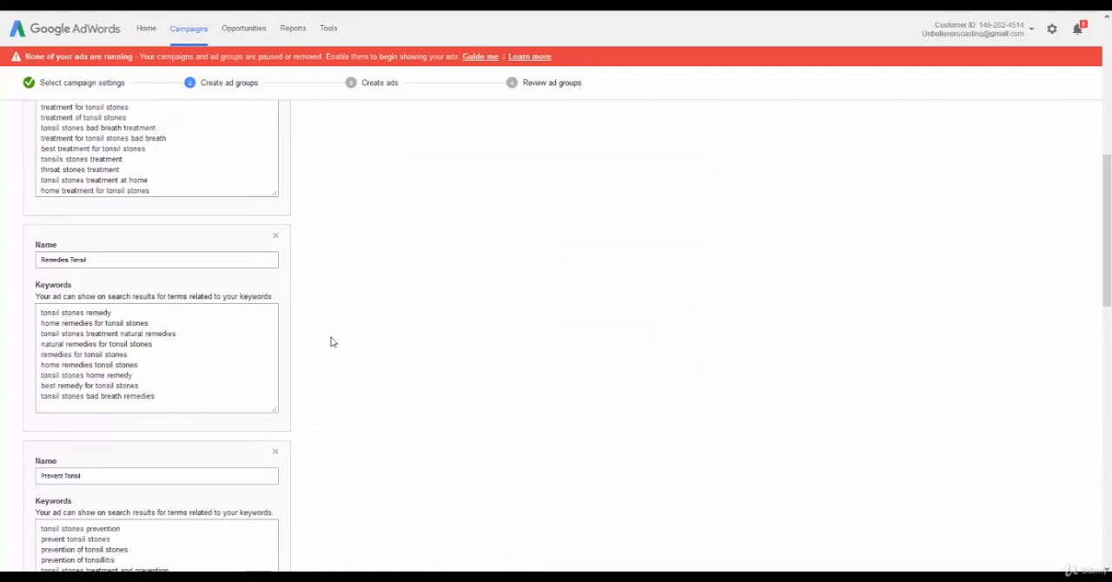
# Check the Tonsil Stones keywords, then continue to ad creation and view the blank text ad form.
pyautogui.scroll(15, 330, 342)
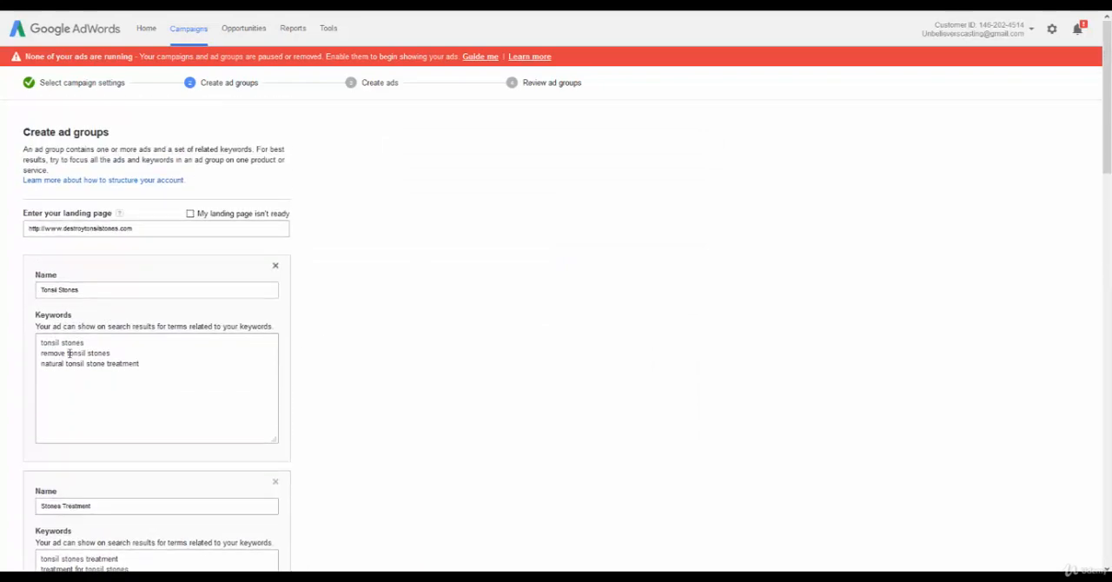
pyautogui.click(139, 364)
pyautogui.scroll(-15, 208, 355)
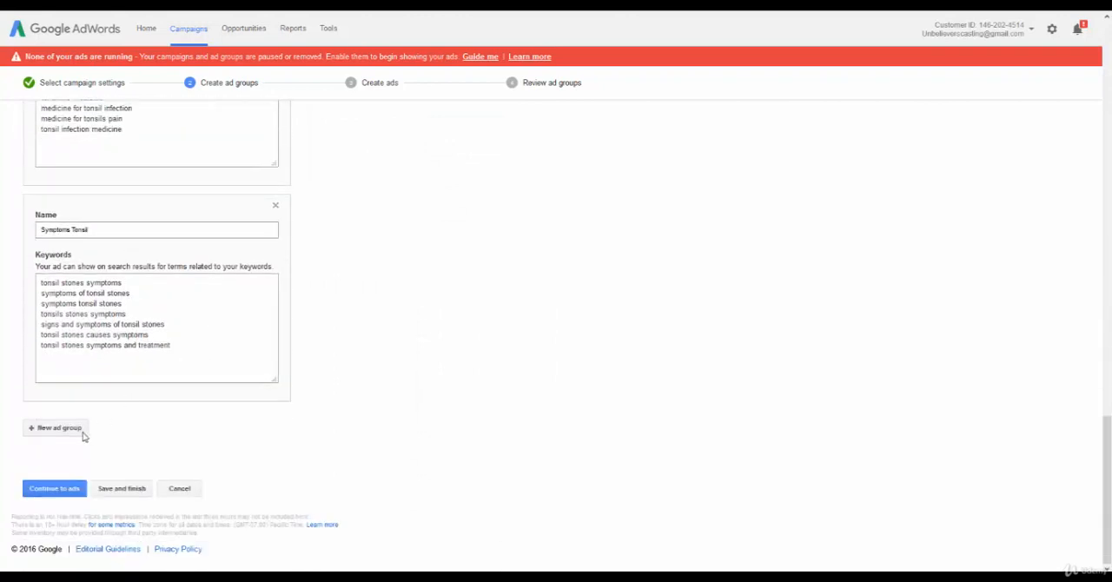
pyautogui.click(56, 490)
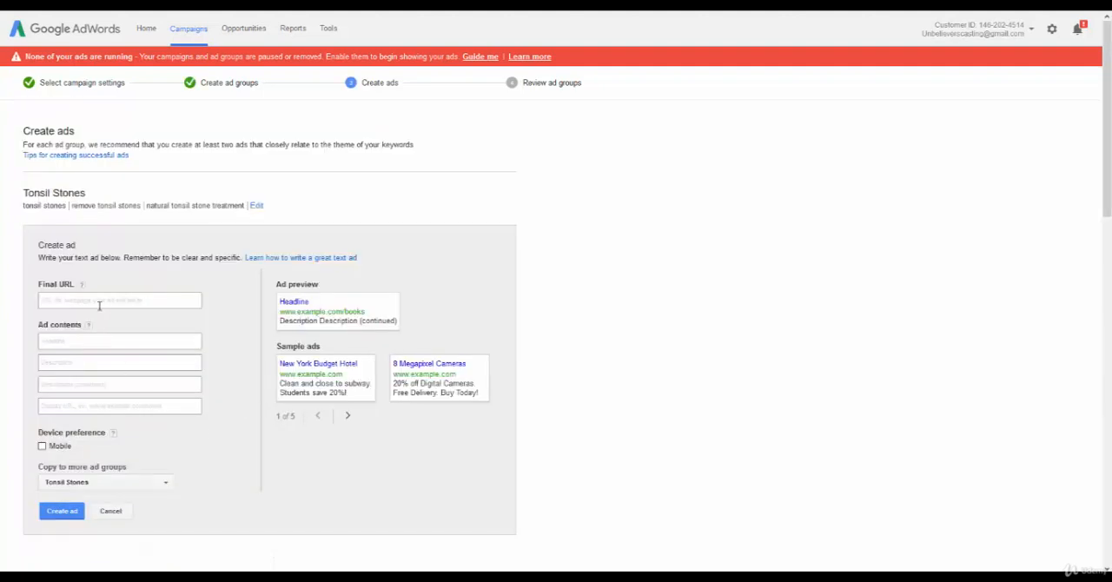
pyautogui.scroll(-2, 145, 236)
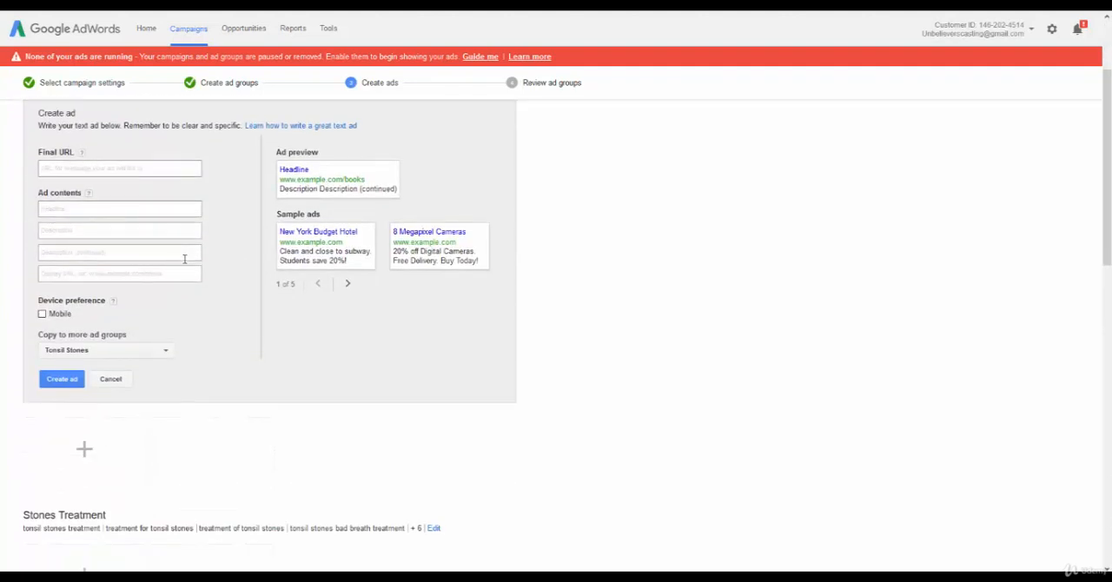
pyautogui.scroll(2, 185, 259)
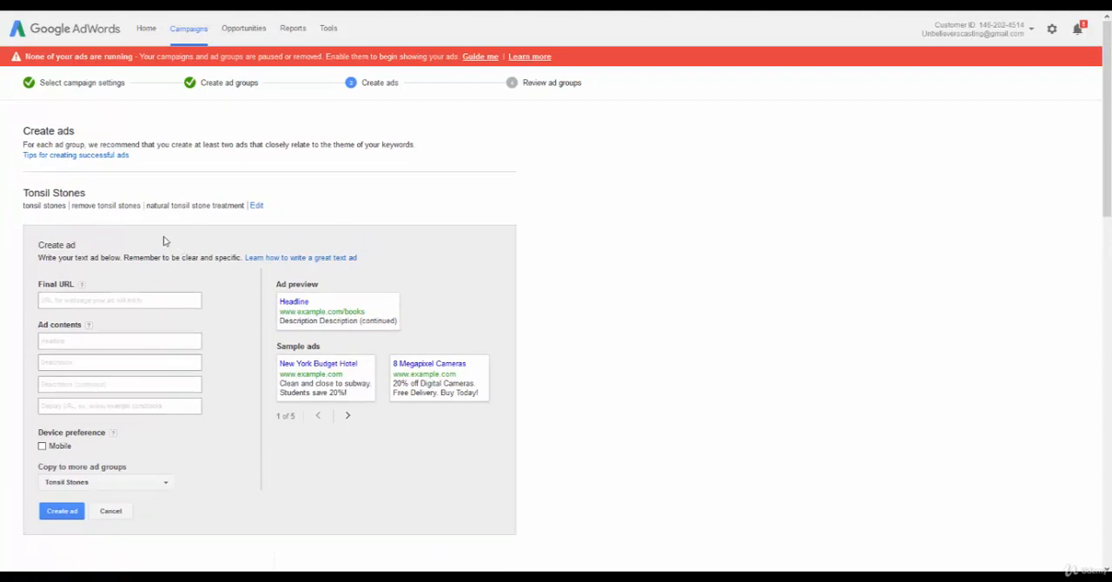
pyautogui.scroll(-5, 131, 292)
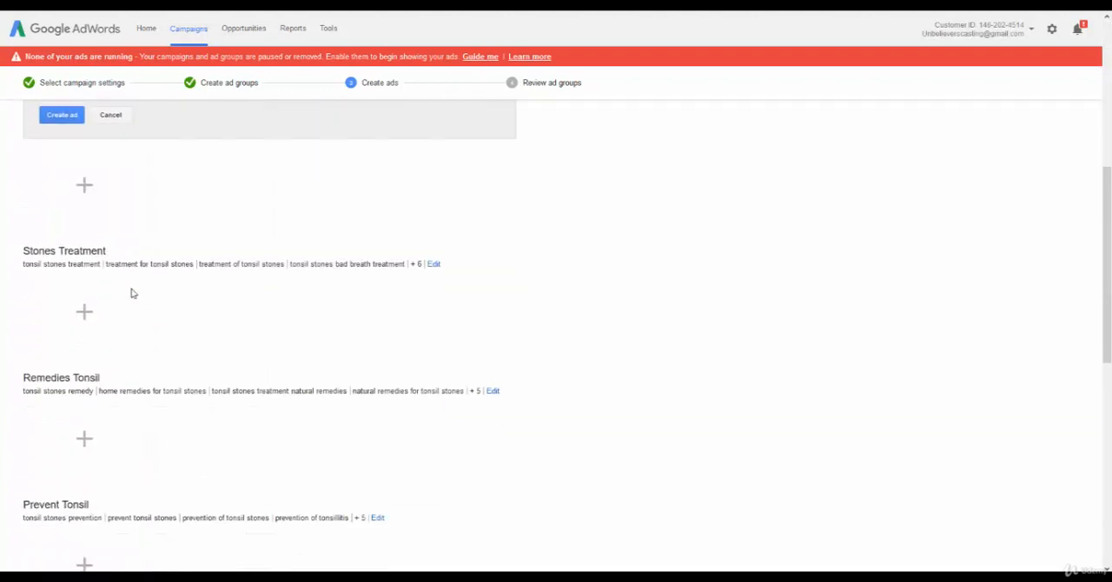
pyautogui.scroll(-4, 136, 280)
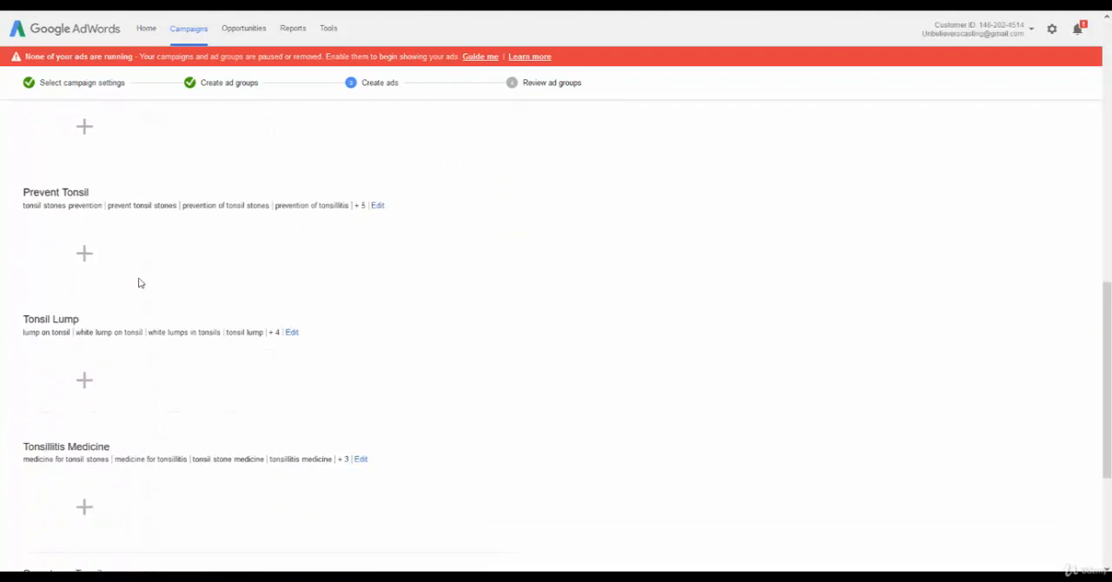
pyautogui.scroll(-3, 139, 284)
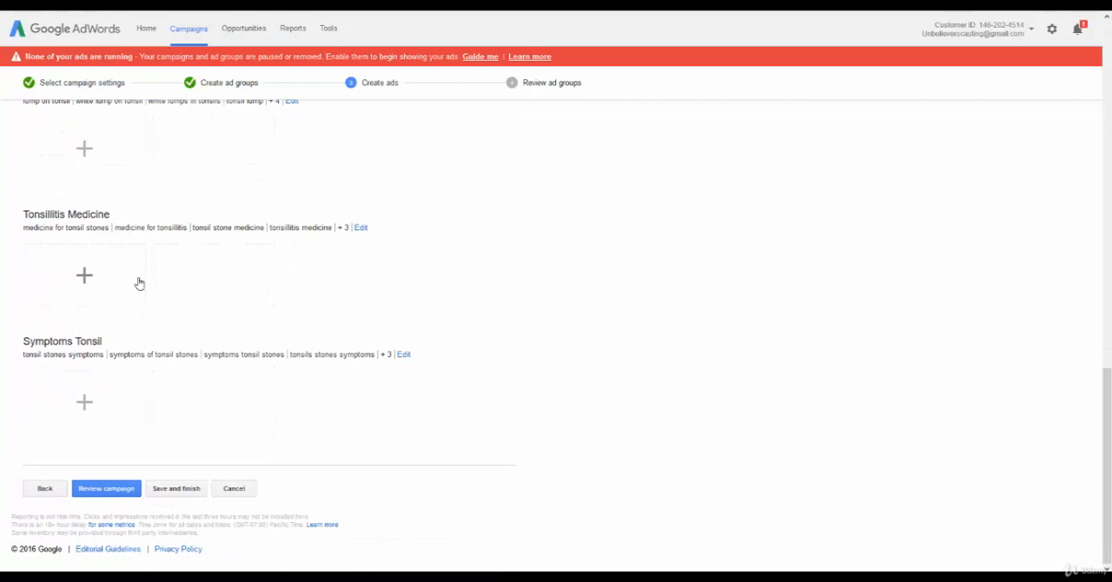
pyautogui.scroll(12, 139, 283)
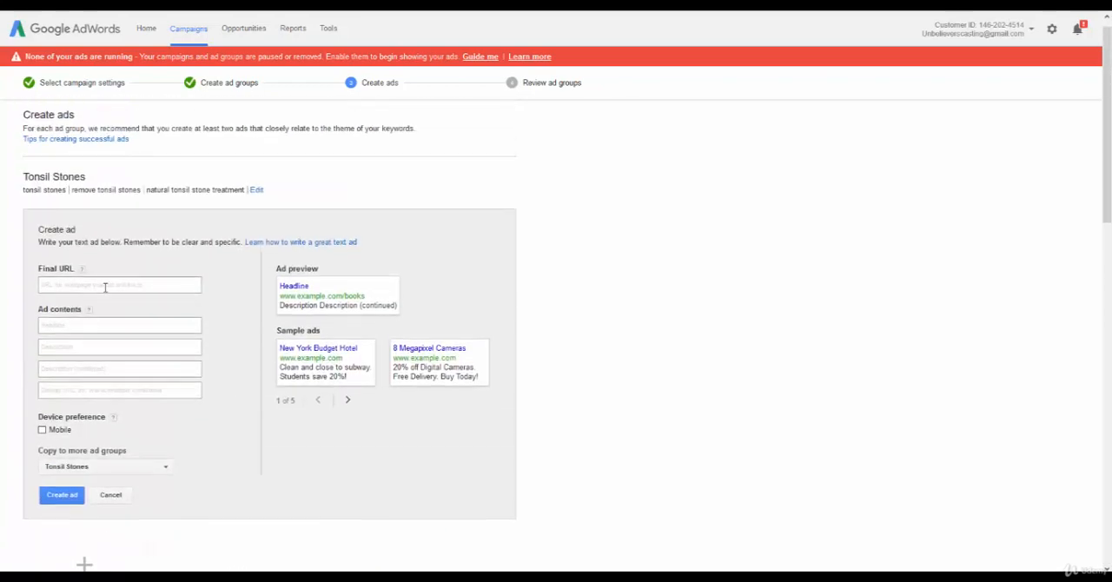
pyautogui.click(104, 288)
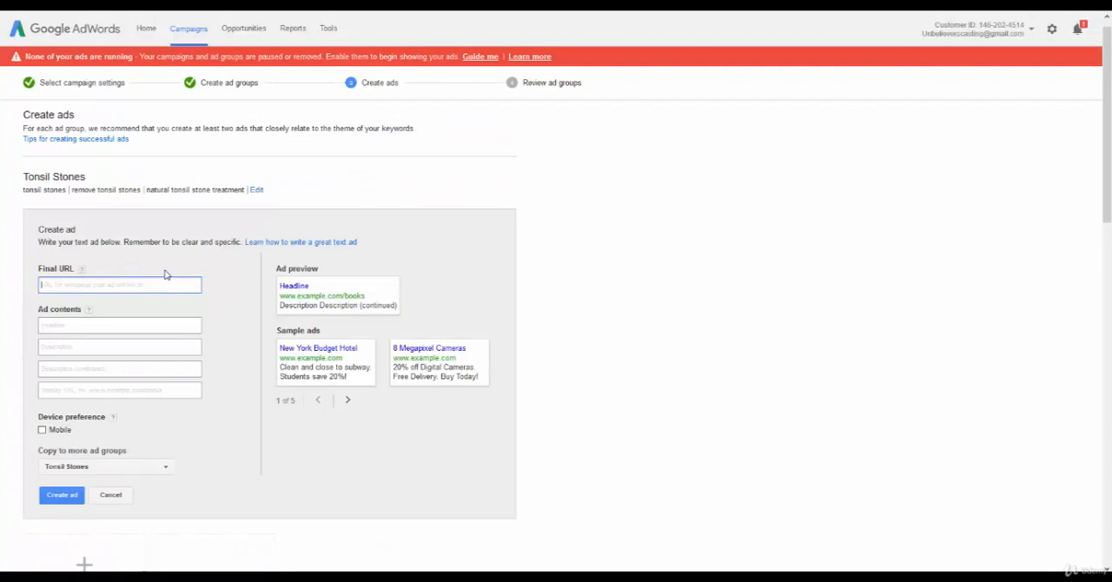
pyautogui.write('http://www.destroytonsilstones.com/')
pyautogui.press('Tab')
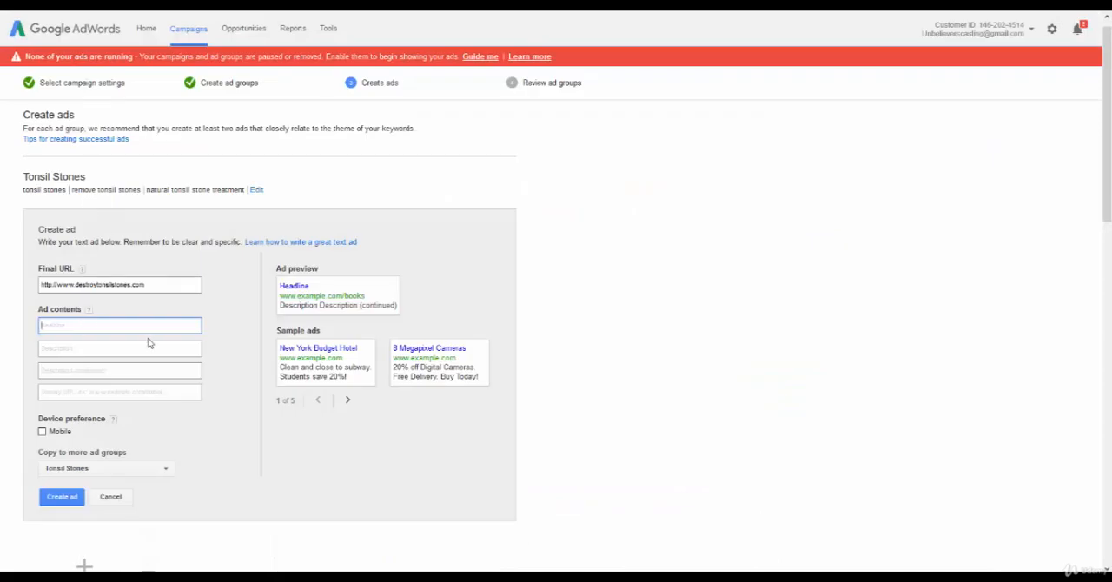
# Try "Tonsil Stones Information" as the ad headline and start the first description line.
pyautogui.write('Tonsil Stones')
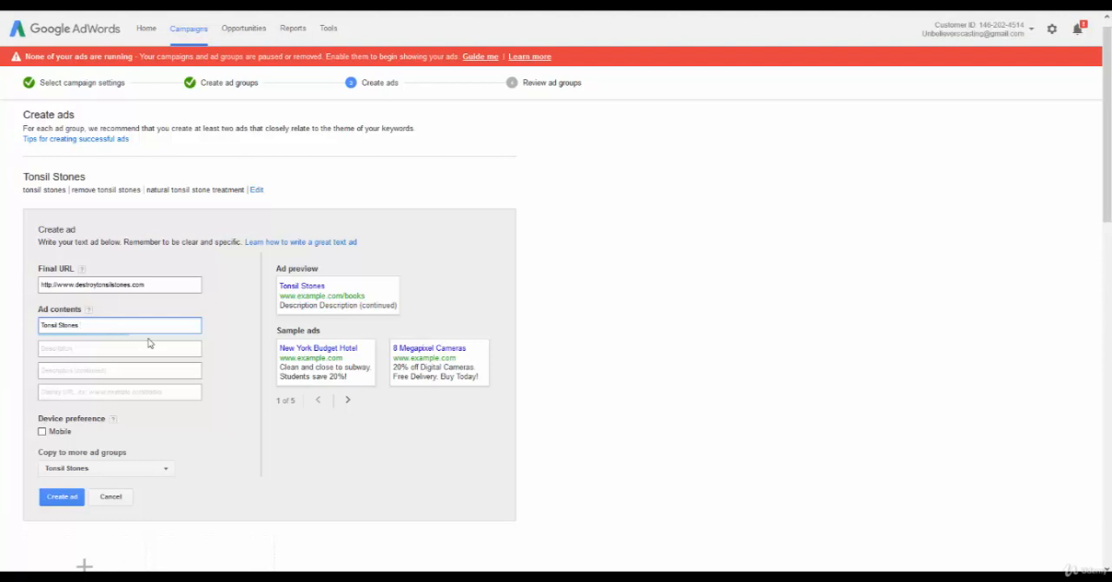
pyautogui.write(' Information')
pyautogui.click(148, 346)
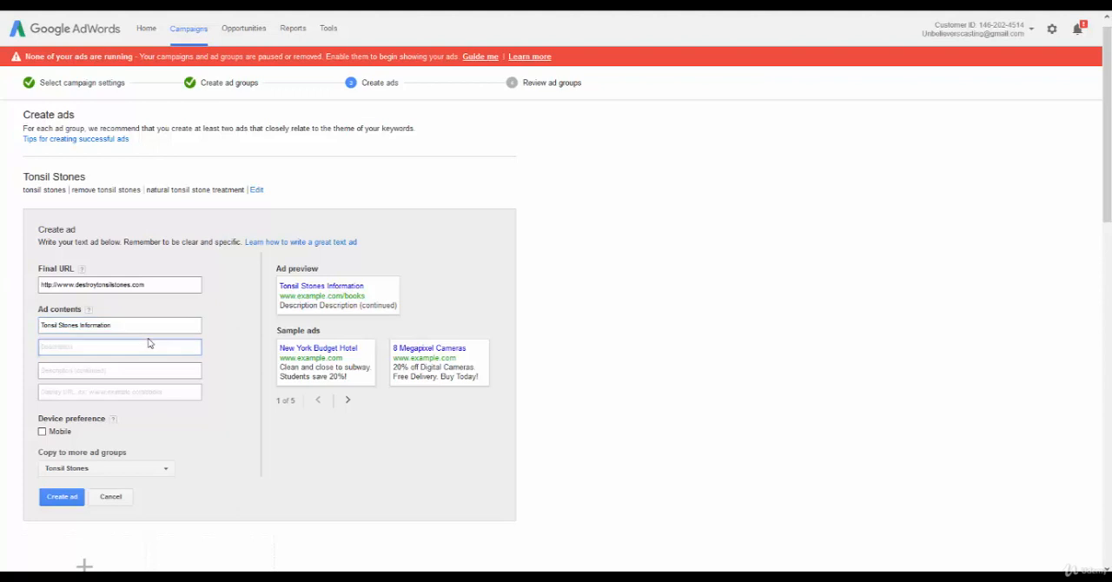
pyautogui.write('Stop')
pyautogui.press('BackSpace')
pyautogui.press('BackSpace')
pyautogui.press('BackSpace')
pyautogui.press('BackSpace')
# Try replacing the ad headline with "Important Tonsil Stones Info".
pyautogui.moveTo(136, 327); pyautogui.dragTo(39, 324)
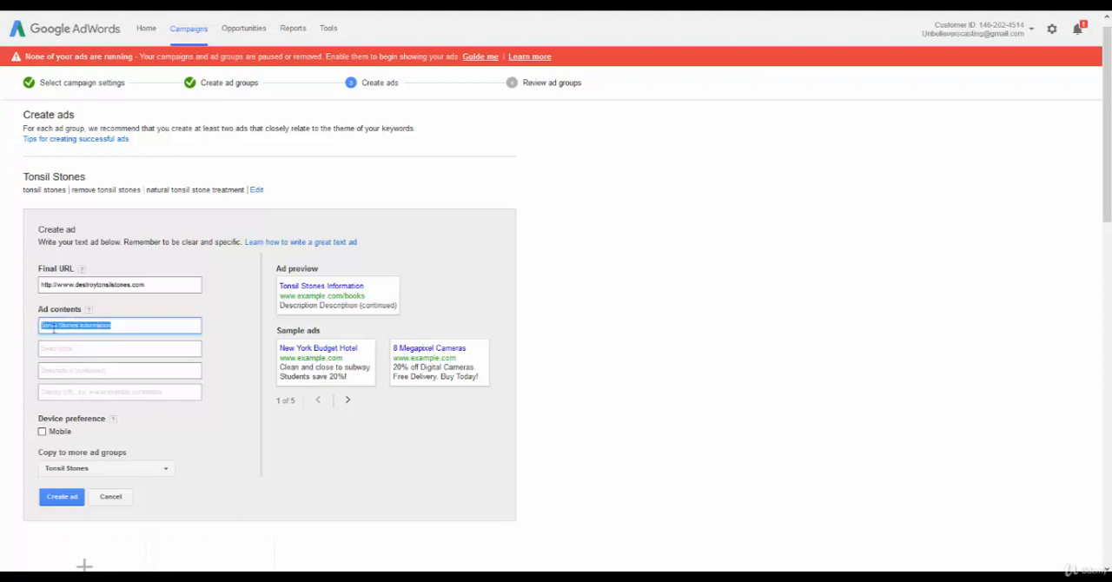
pyautogui.write('Important To')
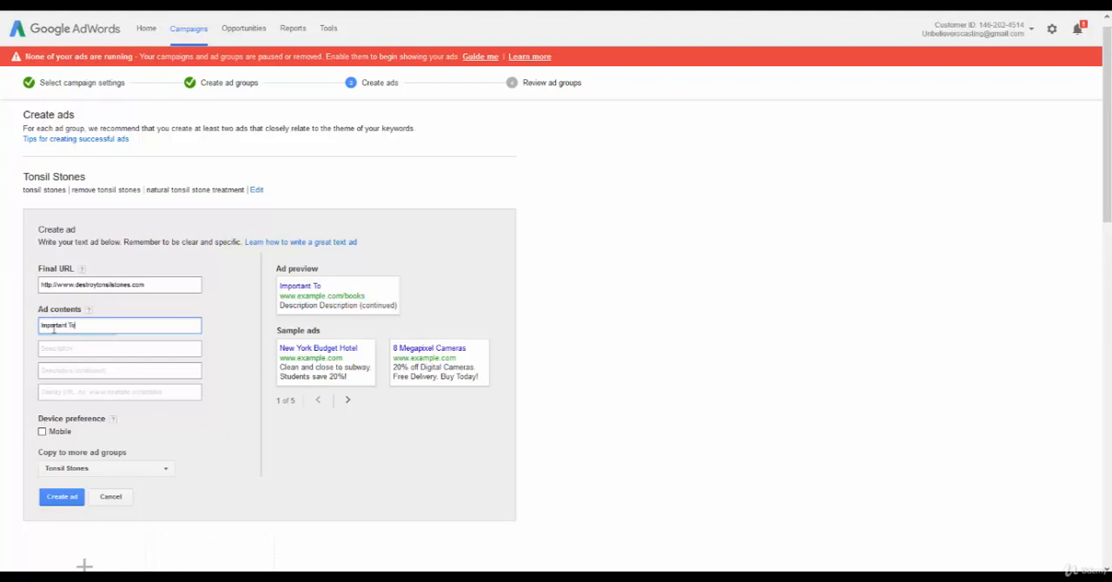
pyautogui.write('nsi')
pyautogui.press('BackSpace')
pyautogui.write('sil Stones Info')
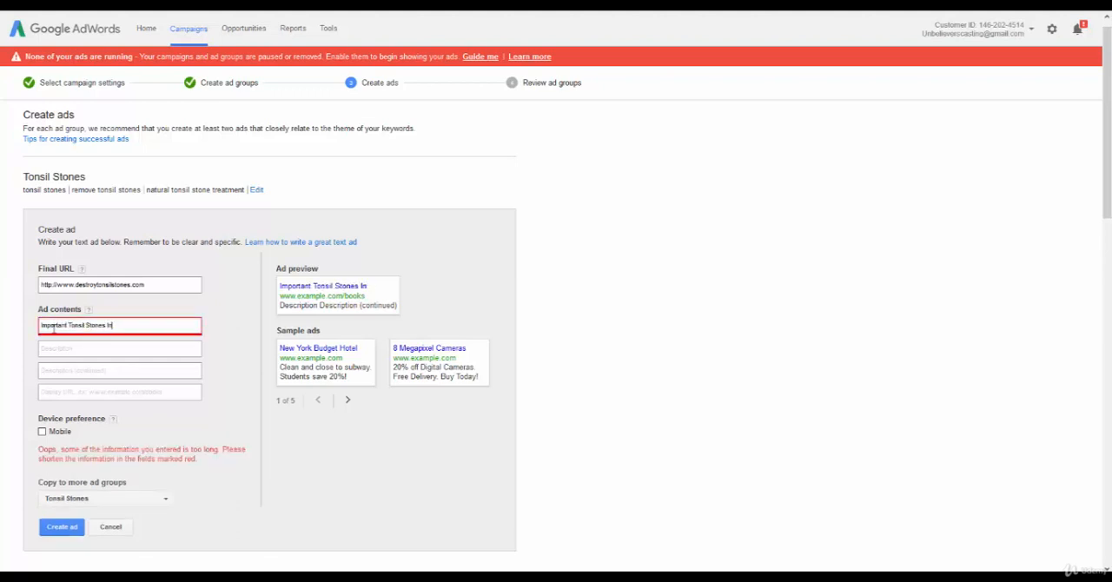
pyautogui.press('BackSpace')
pyautogui.press('BackSpace')
pyautogui.press('BackSpace')
pyautogui.press('BackSpace')
pyautogui.press('BackSpace')
pyautogui.press('BackSpace')
pyautogui.press('BackSpace')
pyautogui.press('BackSpace')
pyautogui.press('BackSpace')
pyautogui.press('BackSpace')
pyautogui.press('BackSpace')
pyautogui.press('BackSpace')
pyautogui.press('BackSpace')
pyautogui.press('BackSpace')
pyautogui.press('BackSpace')
pyautogui.press('BackSpace')
pyautogui.press('BackSpace')
pyautogui.press('BackSpace')
pyautogui.press('BackSpace')
pyautogui.press('BackSpace')
# Set the ad headline to "Tonsil Stones Cure".
pyautogui.write('Ton')
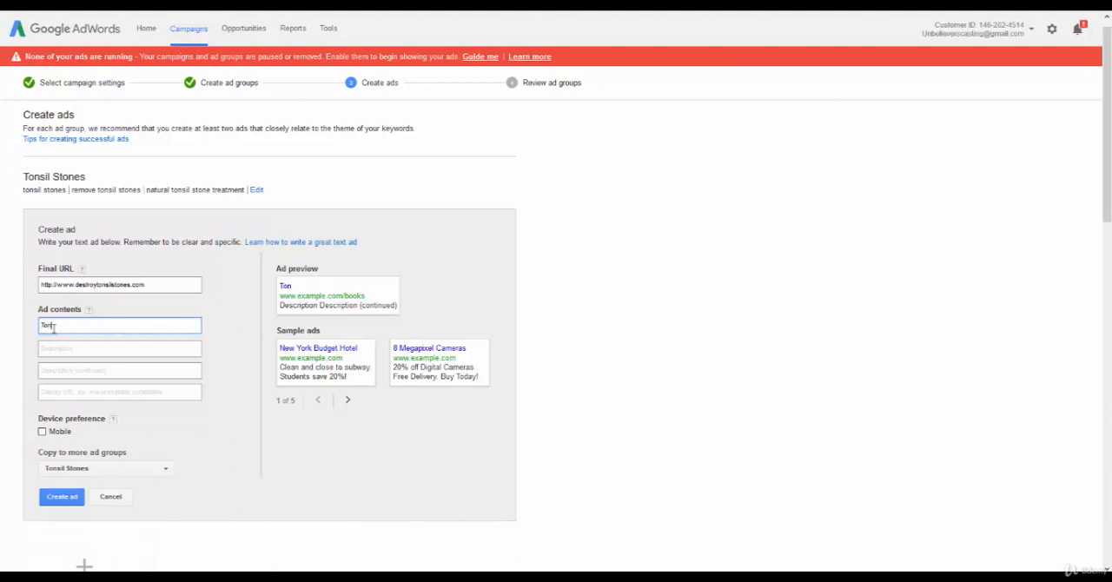
pyautogui.write('sil Stons')
pyautogui.write('s Cure')
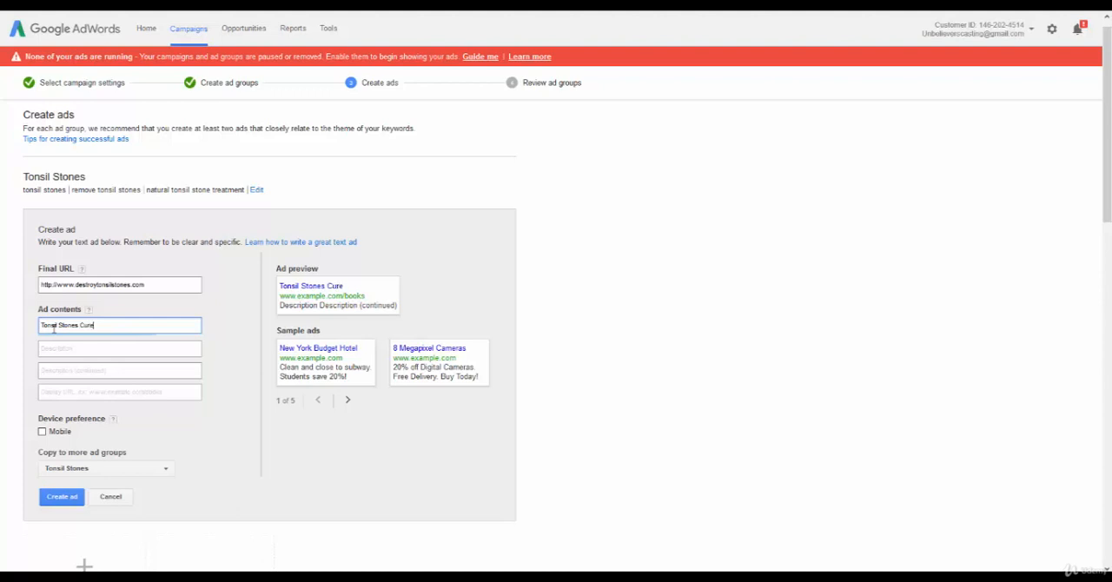
pyautogui.press('Tab')
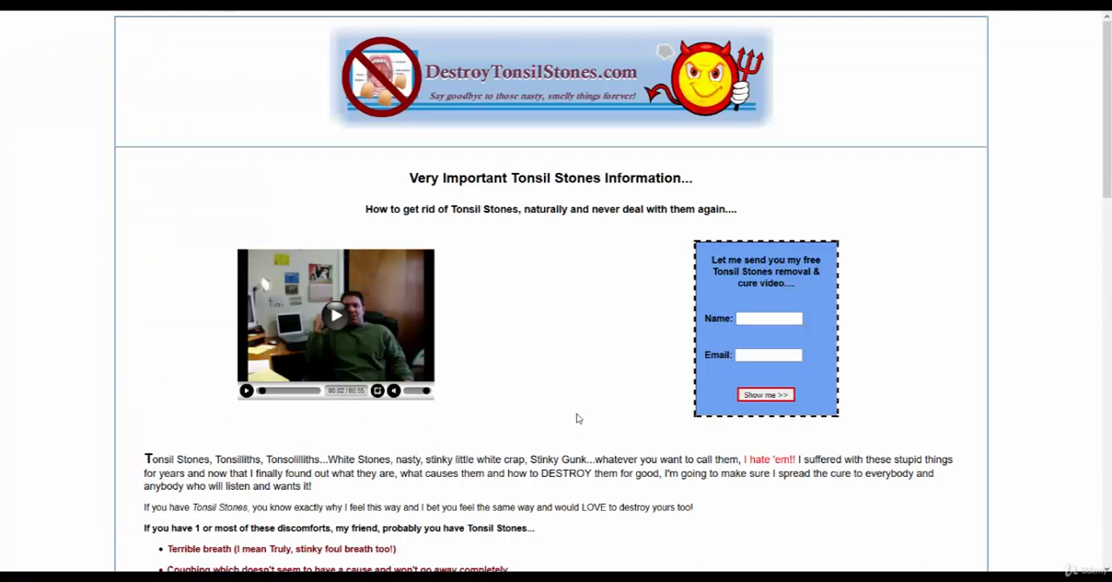
# Copy the landing page heading "Very Important Tonsil Stones Information..." into the ad's first description line.
pyautogui.scroll(-3, 476, 372)
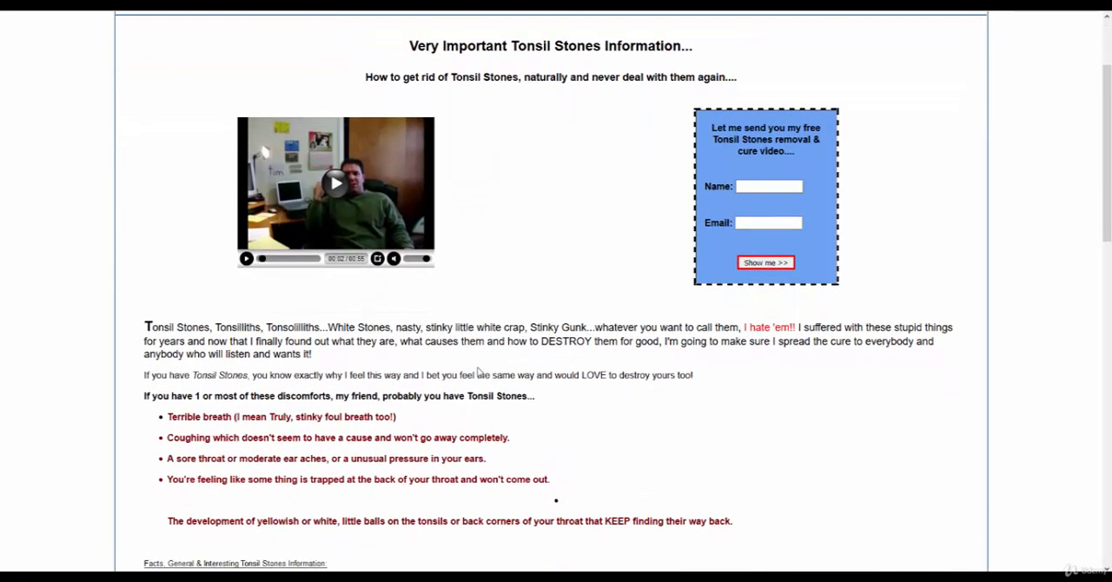
pyautogui.scroll(3, 487, 371)
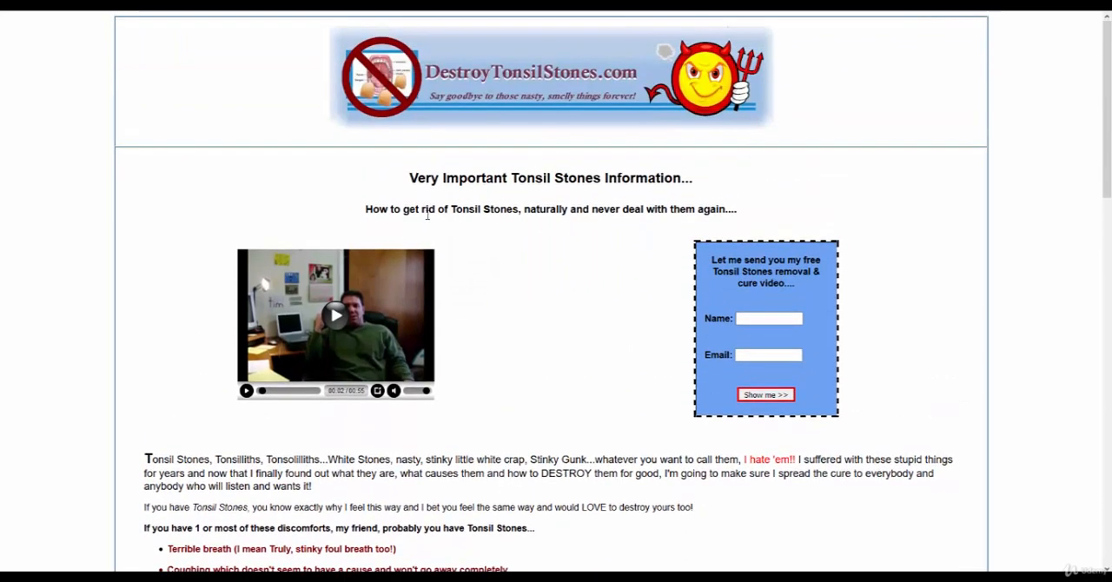
pyautogui.moveTo(366, 208); pyautogui.dragTo(769, 207)
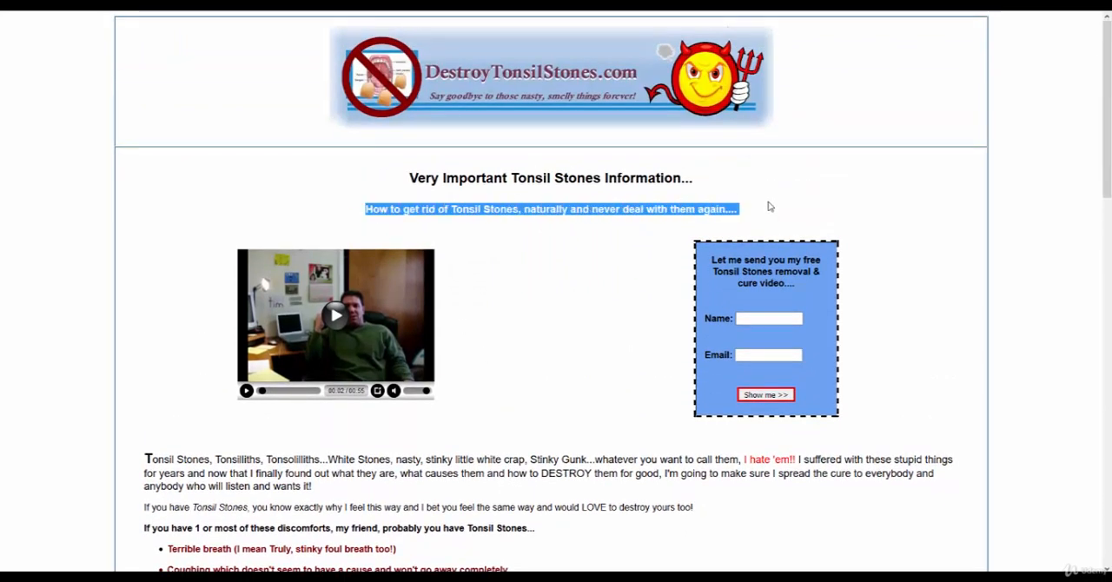
pyautogui.click(417, 177)
pyautogui.moveTo(418, 177); pyautogui.dragTo(715, 183)
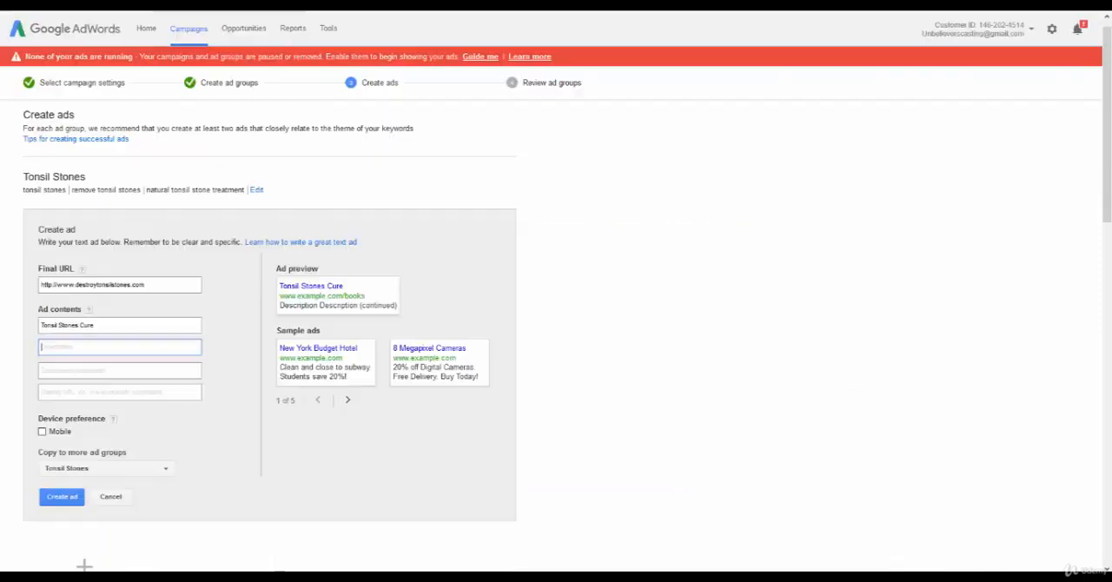
pyautogui.write('Very Important Tonsil Stones Information...')
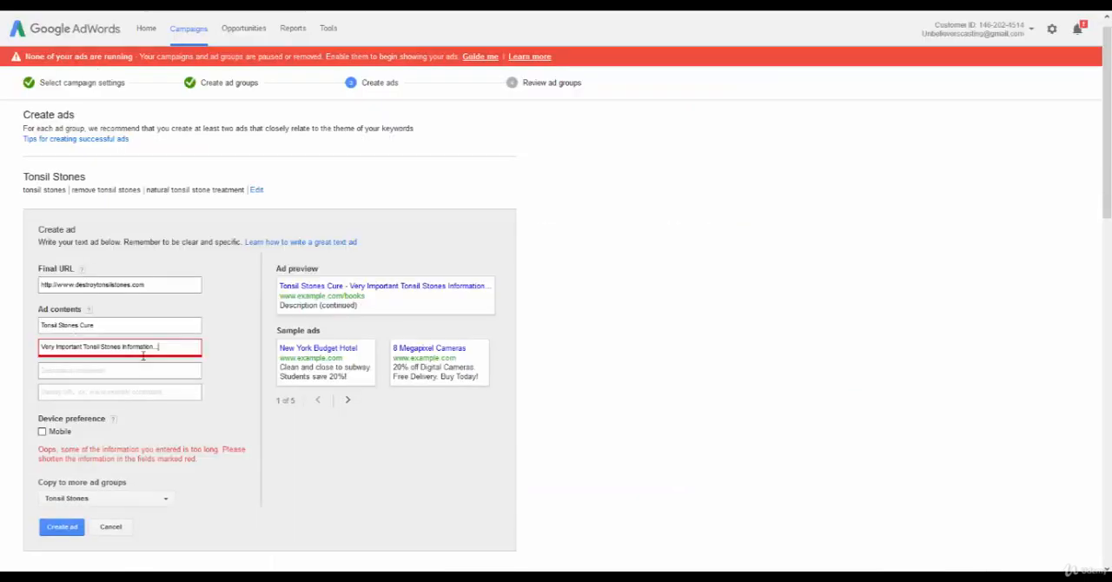
# Shorten the first description line to "Very Important Tonsil Stones" and enter "Information." in the second description line.
pyautogui.press('BackSpace')
pyautogui.press('BackSpace')
pyautogui.press('BackSpace')
pyautogui.press('BackSpace')
pyautogui.press('BackSpace')
pyautogui.press('BackSpace')
pyautogui.press('BackSpace')
pyautogui.press('BackSpace')
pyautogui.press('BackSpace')
pyautogui.press('BackSpace')
pyautogui.press('BackSpace')
pyautogui.press('BackSpace')
pyautogui.press('BackSpace')
pyautogui.press('BackSpace')
pyautogui.press('BackSpace')
pyautogui.press('BackSpace')
pyautogui.press('BackSpace')
pyautogui.press('BackSpace')
pyautogui.press('BackSpace')
pyautogui.press('BackSpace')
pyautogui.press('BackSpace')
pyautogui.press('BackSpace')
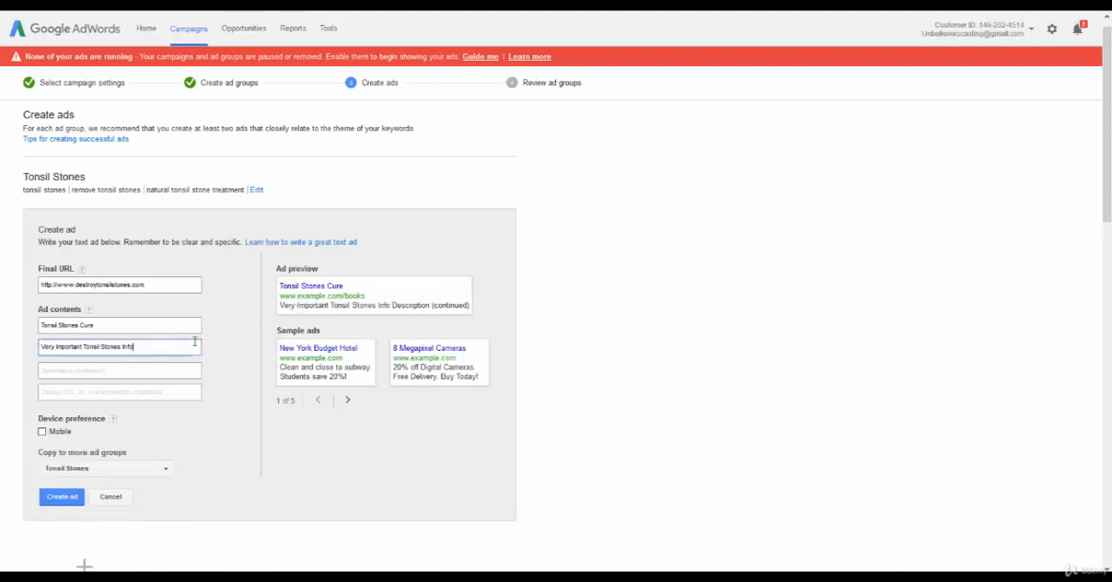
pyautogui.press('BackSpace')
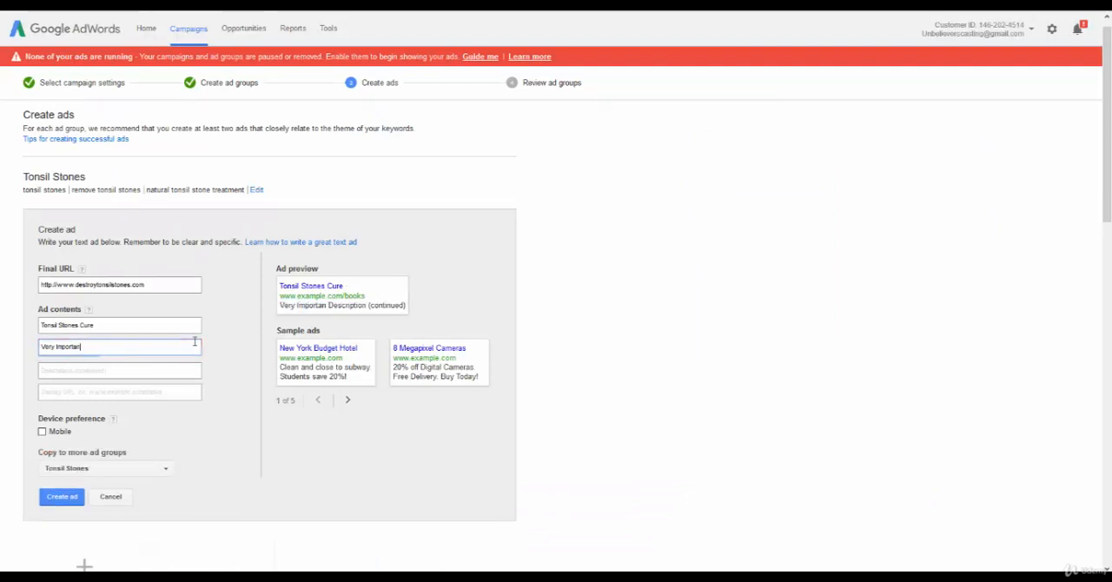
pyautogui.write('t Tonsi')
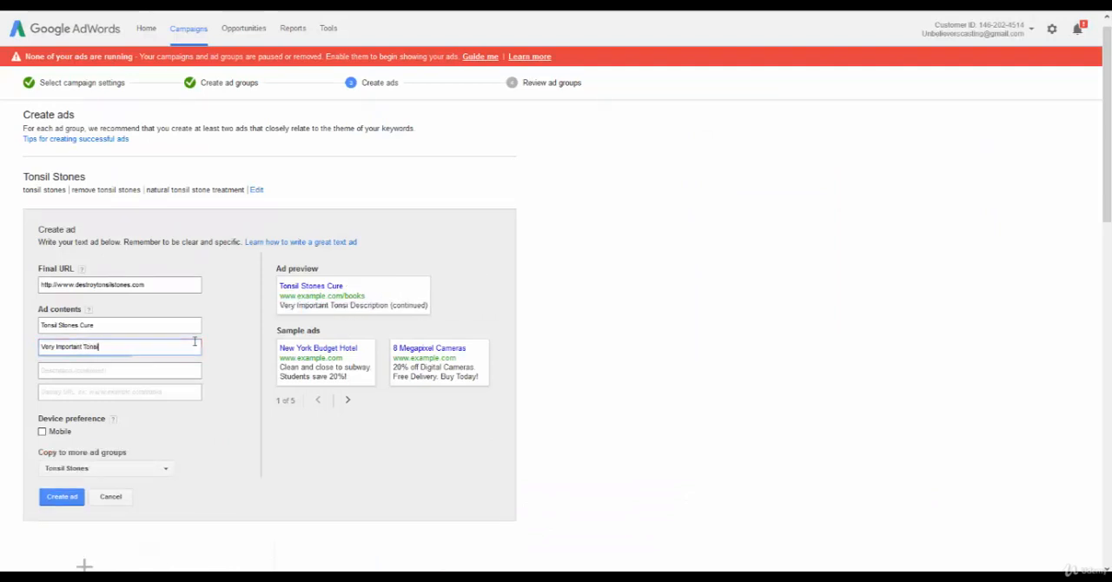
pyautogui.write('l Stones')
pyautogui.press('Tab')
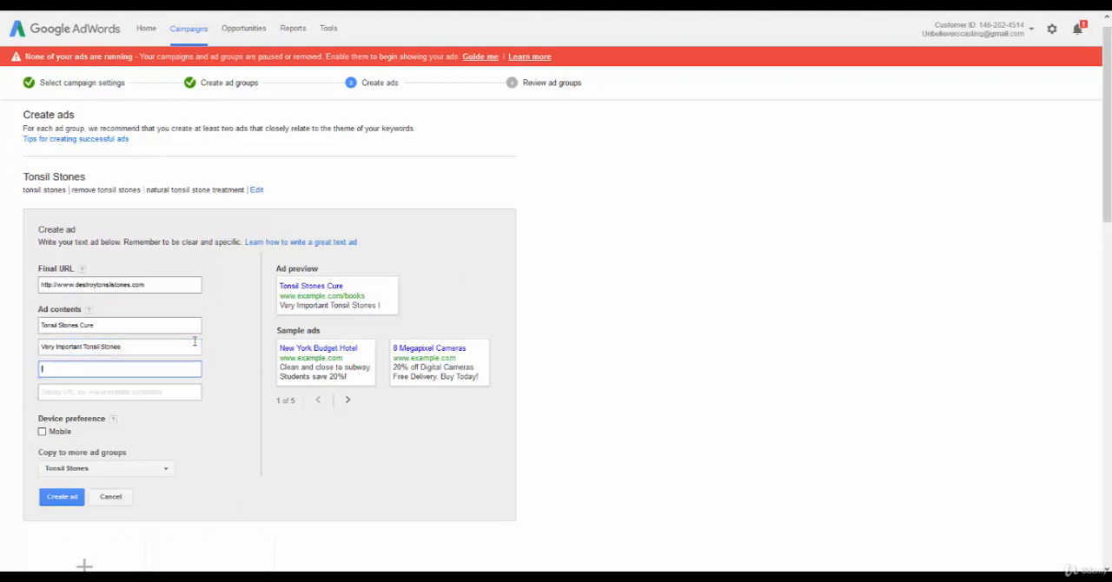
pyautogui.write('Information.')
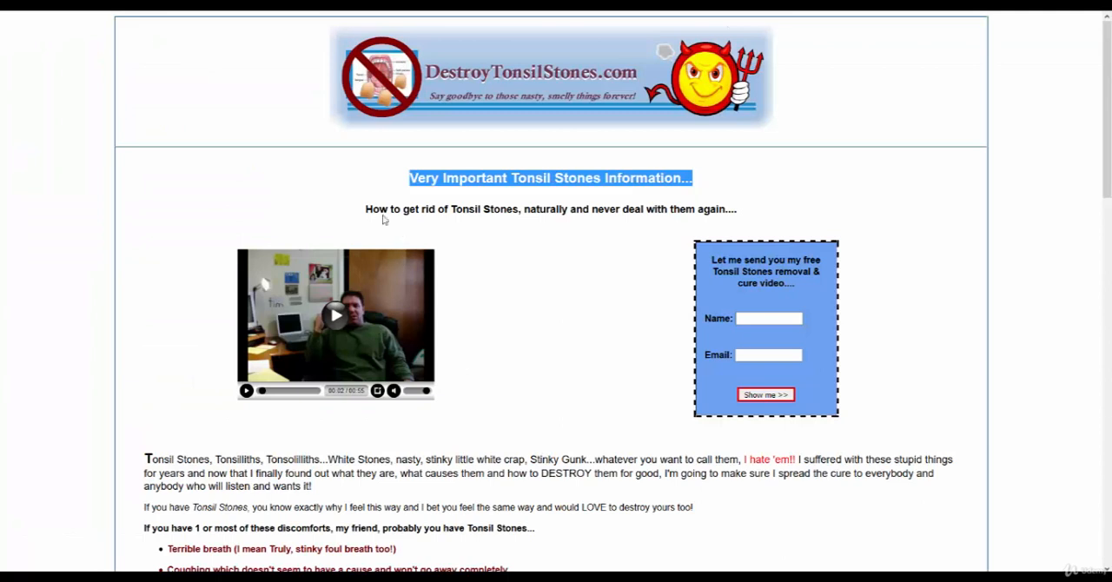
# Append the landing page's "How to get rid of" subheading to the second description line, moving its text from "Tonsil Stones" onward into the display URL.
pyautogui.moveTo(368, 209); pyautogui.dragTo(780, 214)
pyautogui.hotkey('ctrl', 'c')
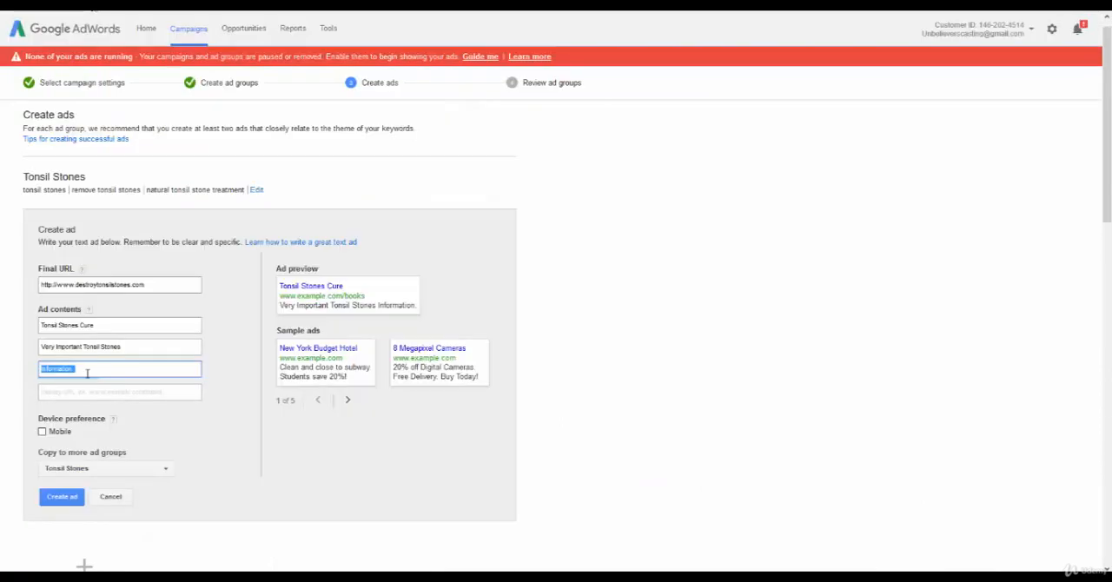
pyautogui.click(97, 367)
pyautogui.hotkey('ctrl', 'v')
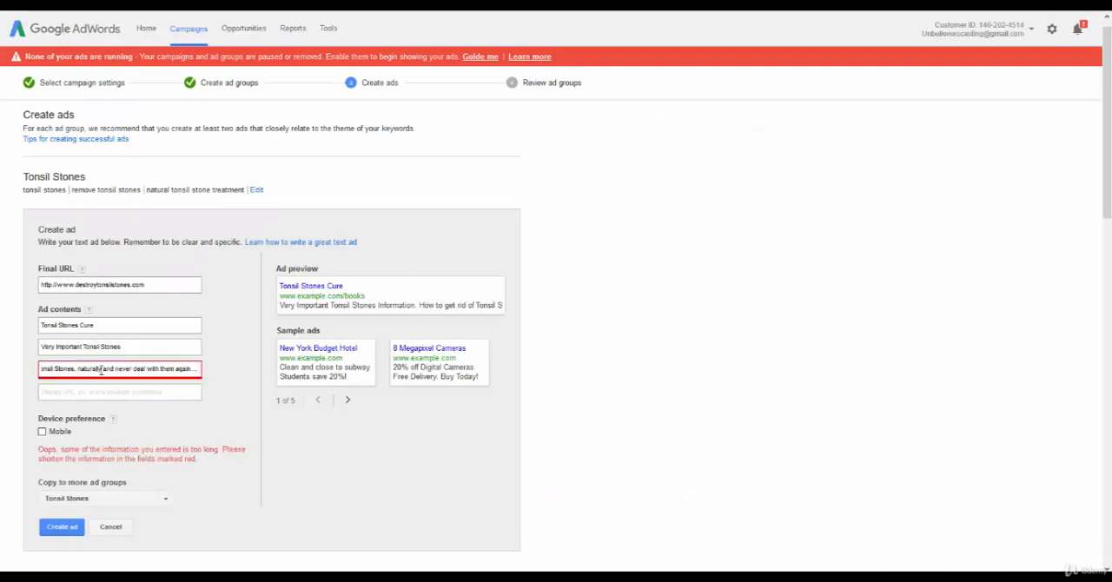
pyautogui.moveTo(198, 370); pyautogui.dragTo(128, 369)
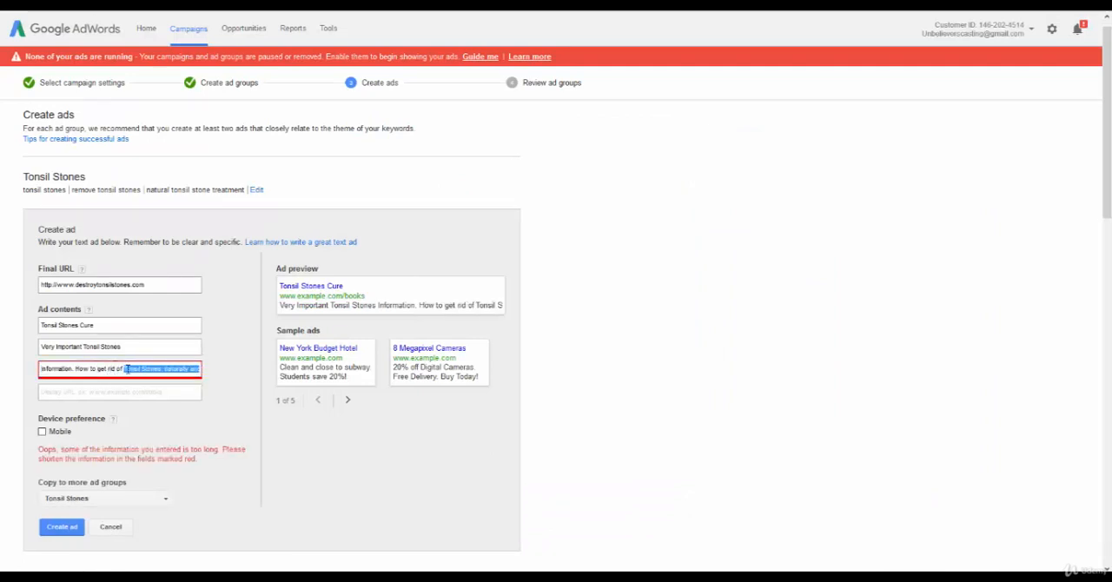
pyautogui.hotkey('ctrl', 'x')
pyautogui.click(70, 392)
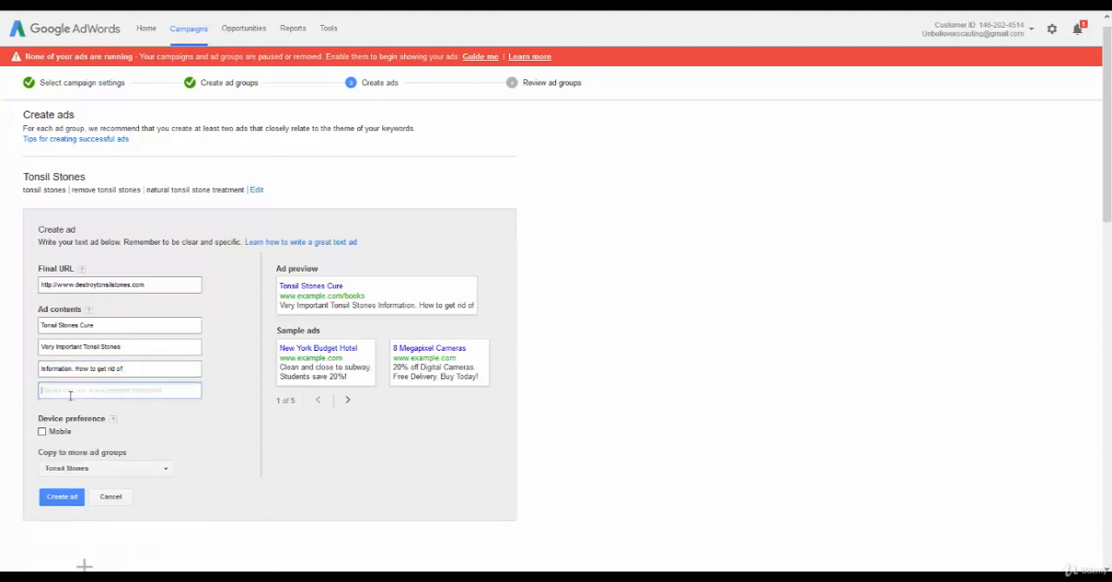
pyautogui.hotkey('ctrl', 'v')
# Complete the second description line with "them" so it reads "Information. How to get rid of them".
pyautogui.click(135, 369)
pyautogui.write('them')
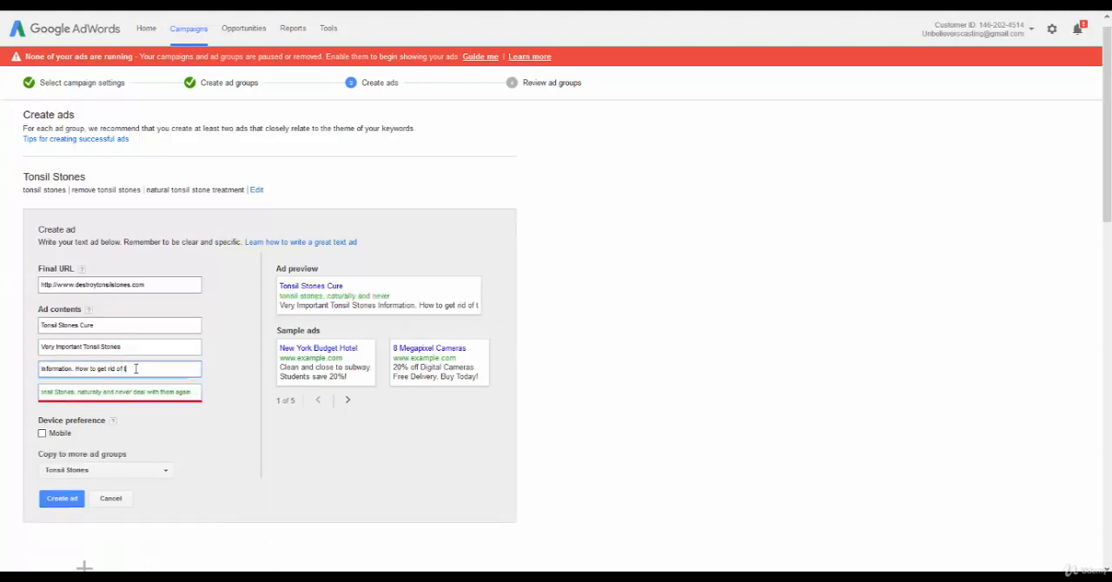
pyautogui.write(' fo')
pyautogui.press('BackSpace')
pyautogui.press('BackSpace')
pyautogui.press('BackSpace')
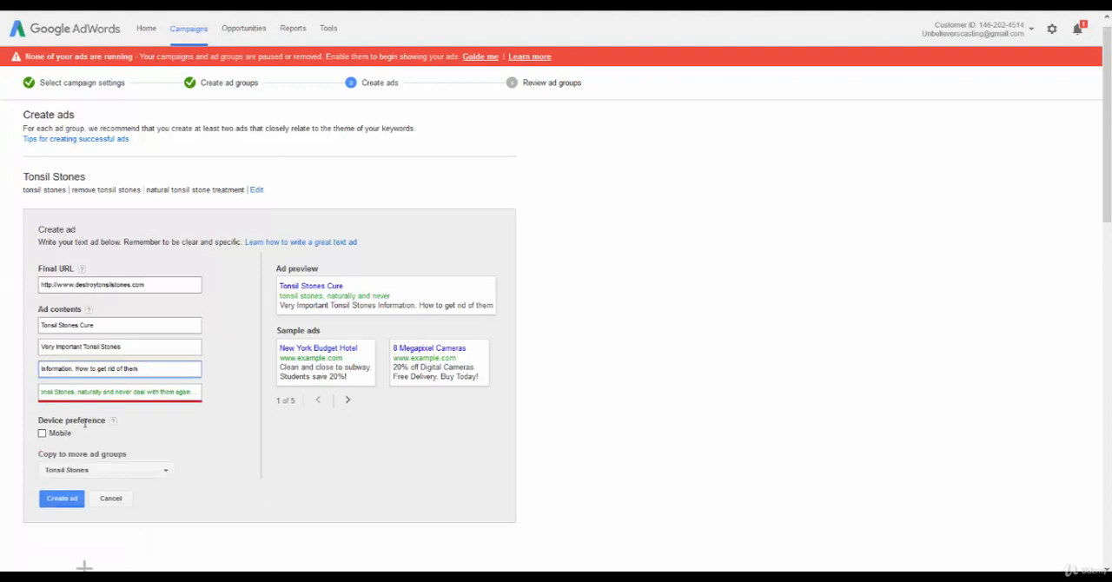
# Remove "Tonsil Stones," from the display URL text, leaving "naturally and never deal with them again...".
pyautogui.moveTo(78, 393); pyautogui.dragTo(1, 389)
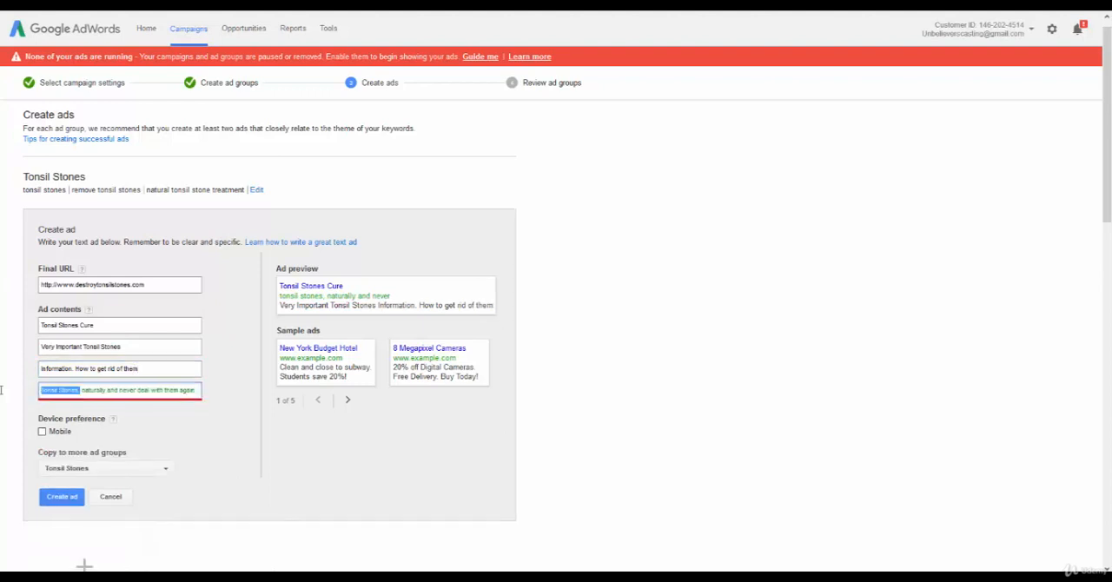
pyautogui.press('BackSpace')
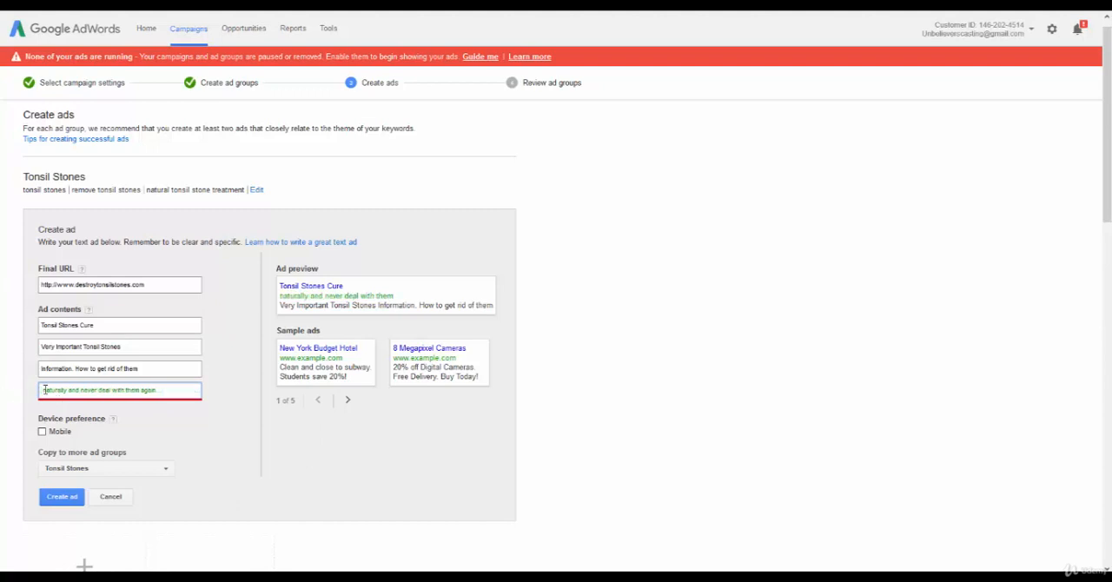
pyautogui.doubleClick(43, 391)
pyautogui.click(180, 390)
# Enable the mobile device preference to preview the ad on a phone, and disable it again.
pyautogui.click(42, 432)
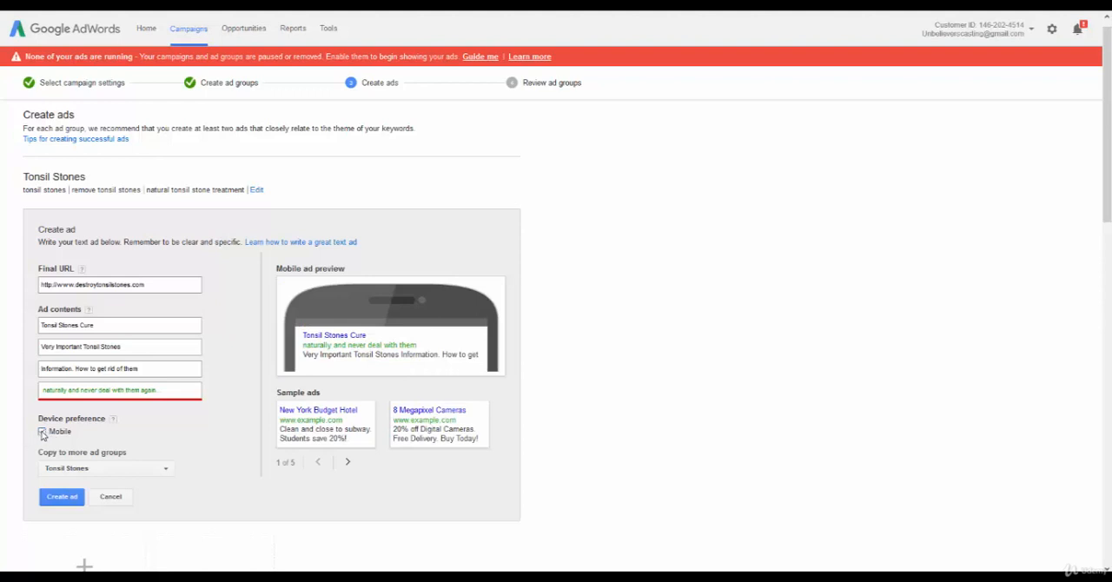
pyautogui.click(43, 432)
pyautogui.scroll(-2, 145, 432)
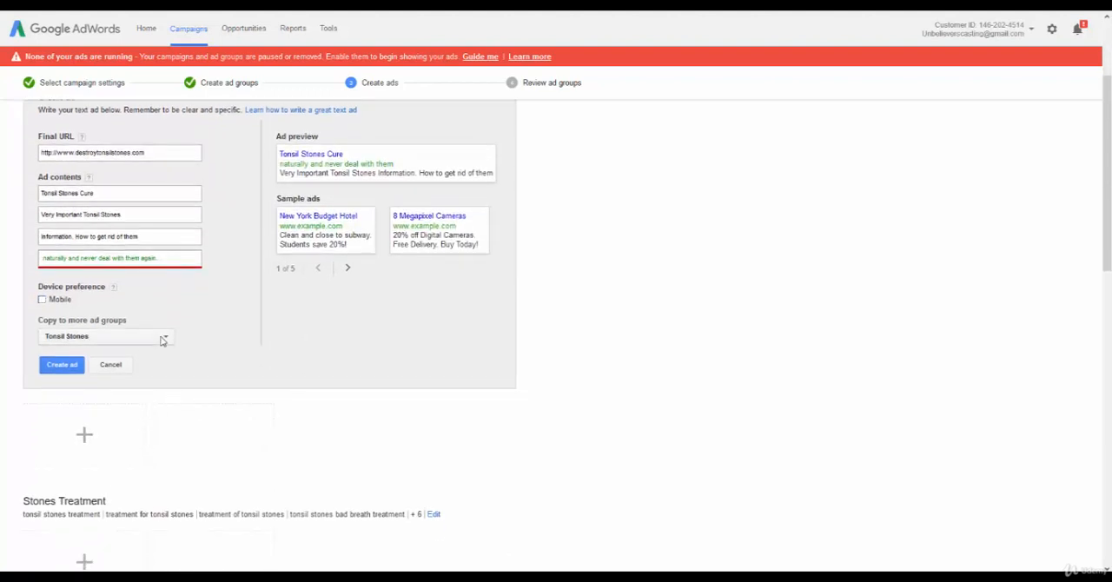
# Set the Tonsil Stones Cure ad to copy to all ad groups and create it.
pyautogui.click(162, 341)
pyautogui.click(79, 357)
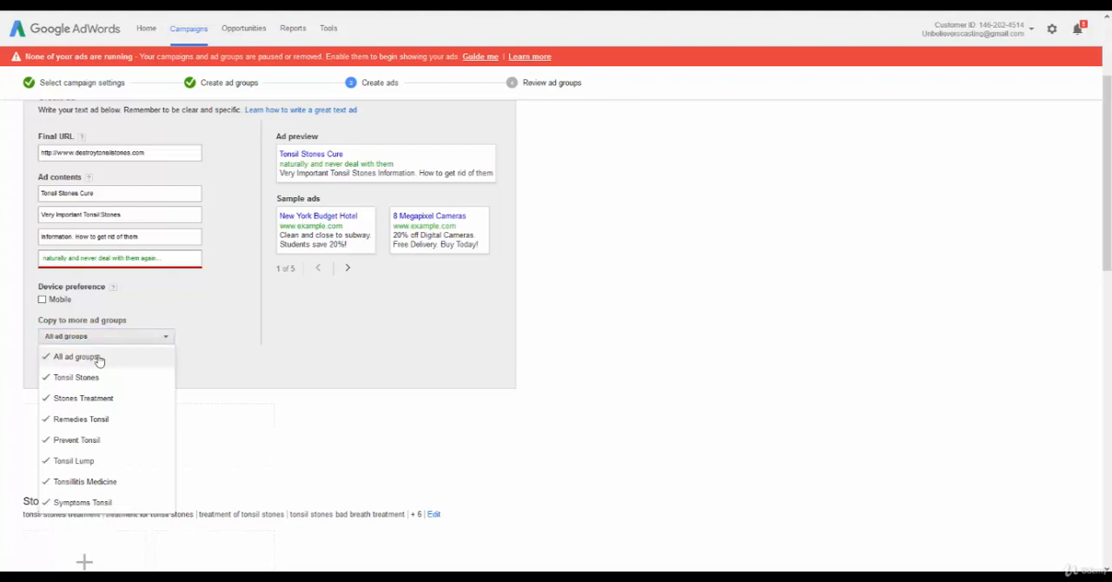
pyautogui.click(233, 337)
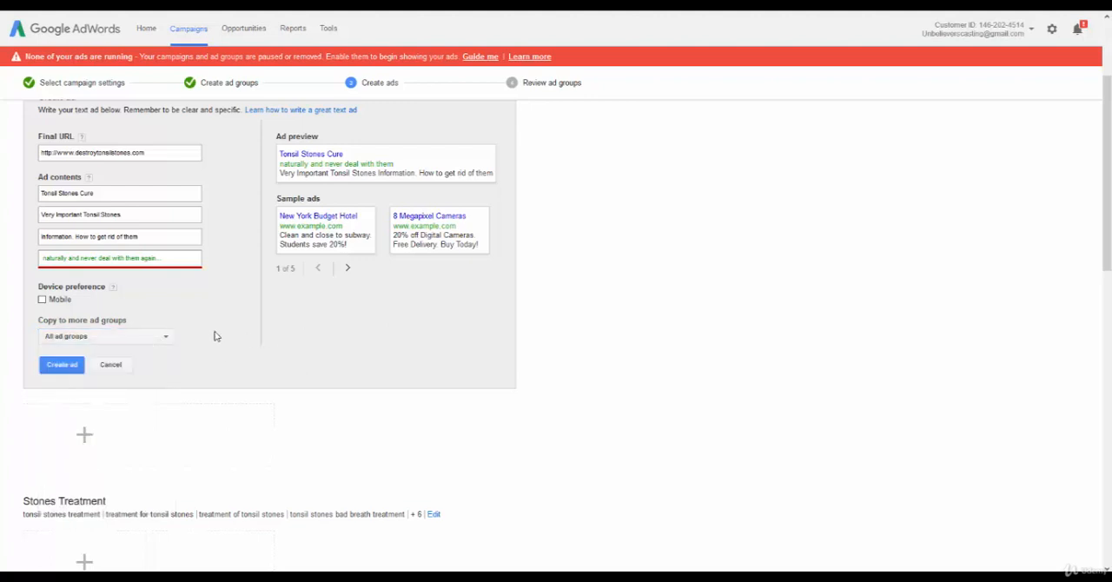
pyautogui.click(60, 366)
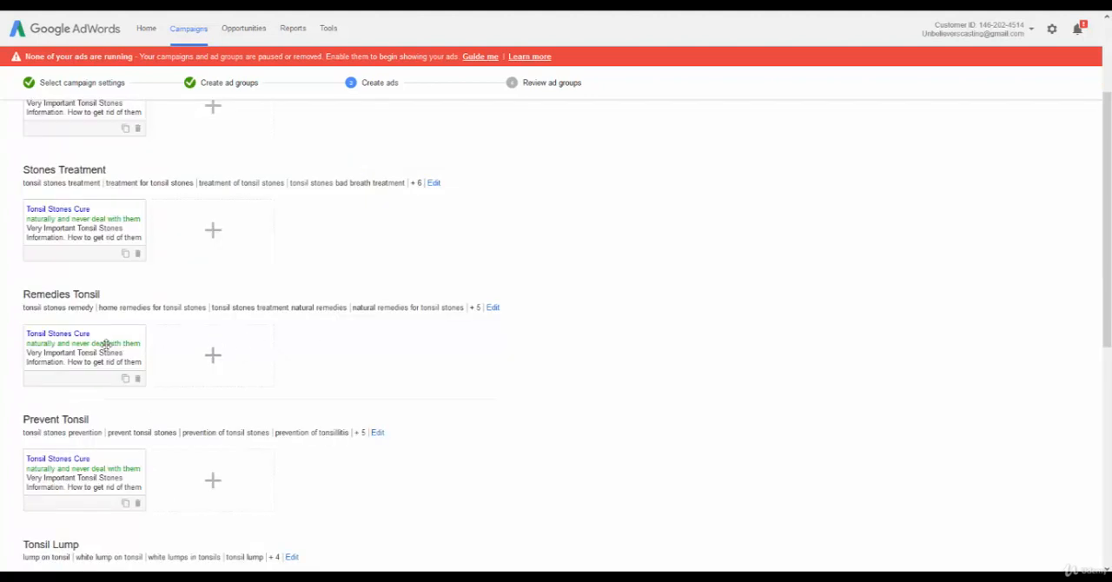
# Start an additional text ad in the Stones Treatment ad group.
pyautogui.scroll(2, 206, 324)
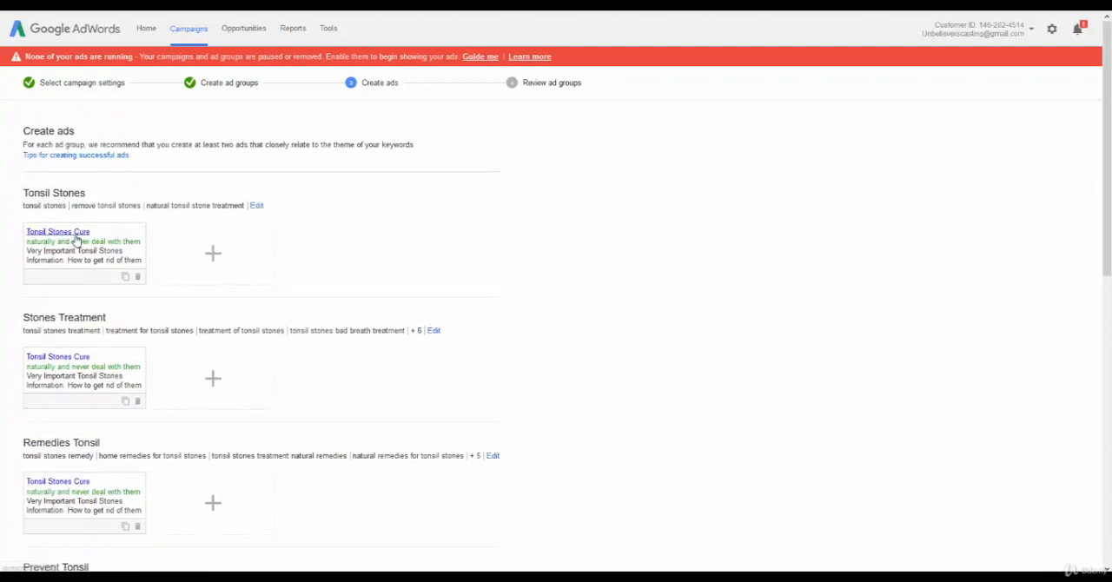
pyautogui.scroll(-2, 69, 213)
pyautogui.scroll(1, 69, 209)
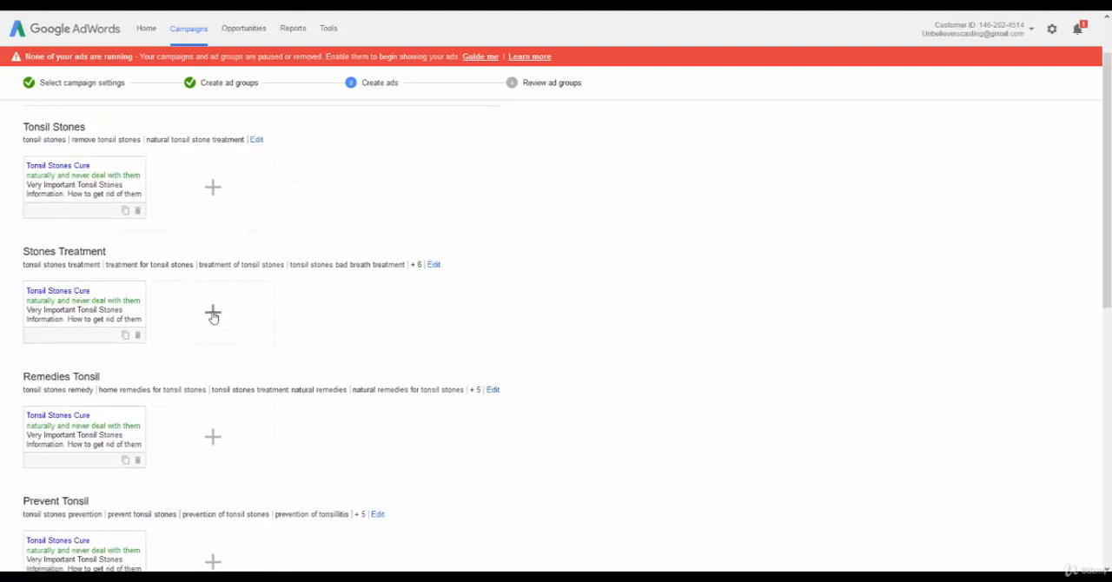
pyautogui.click(213, 312)
# Duplicate the existing Tonsil Stones Cure ad within the Stones Treatment group and delete the copy again.
pyautogui.scroll(-4, 182, 300)
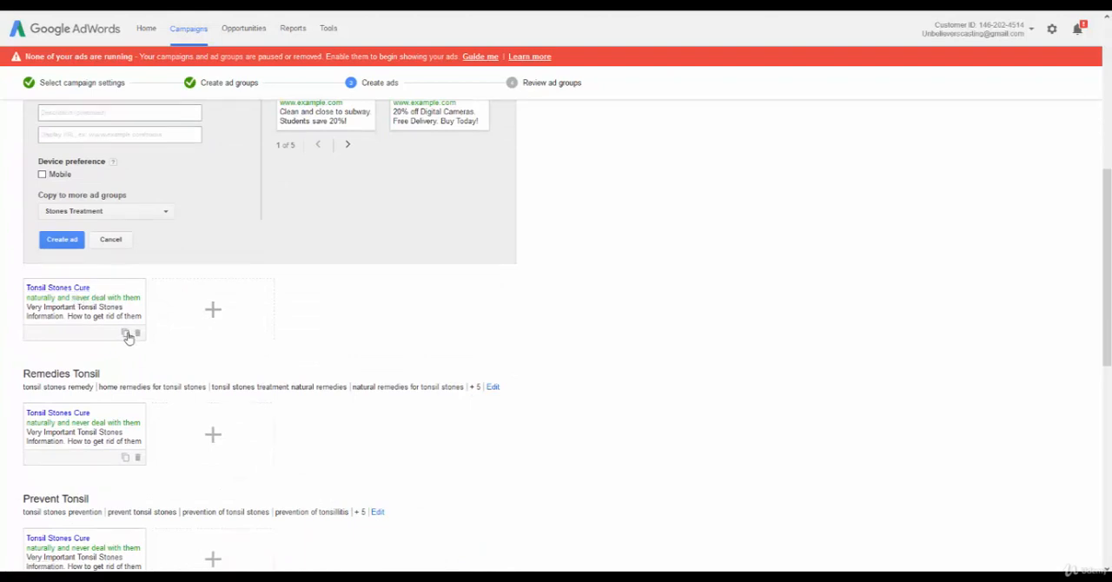
pyautogui.click(128, 337)
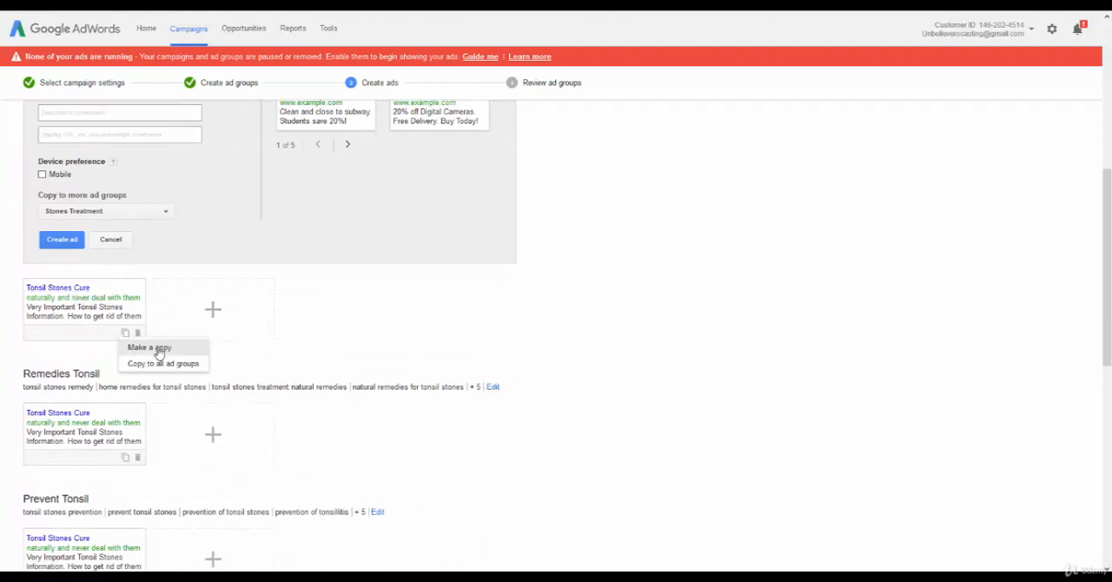
pyautogui.click(158, 347)
pyautogui.scroll(2, 285, 339)
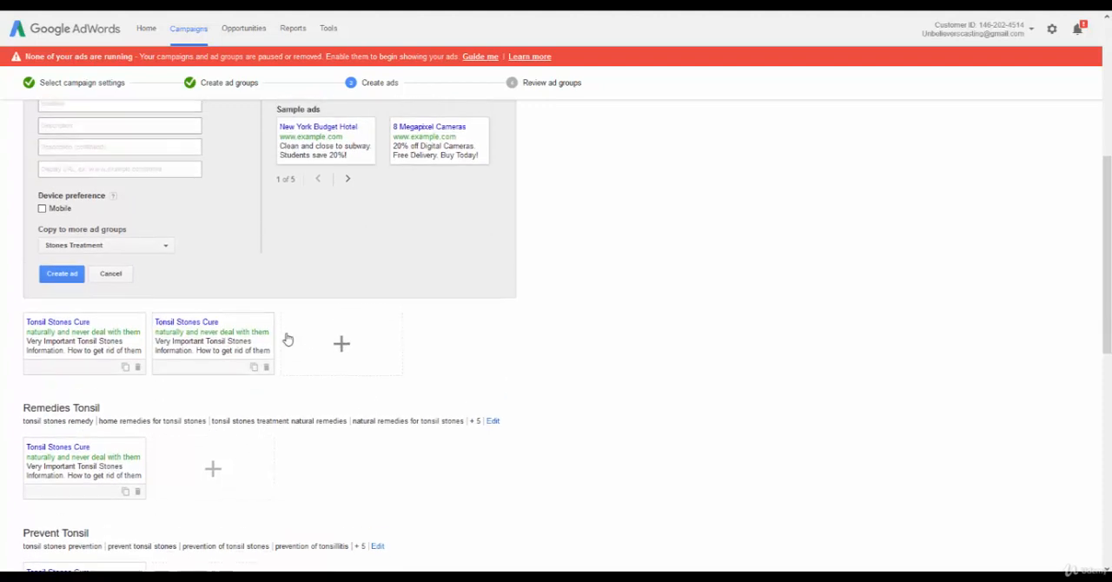
pyautogui.scroll(1, 194, 428)
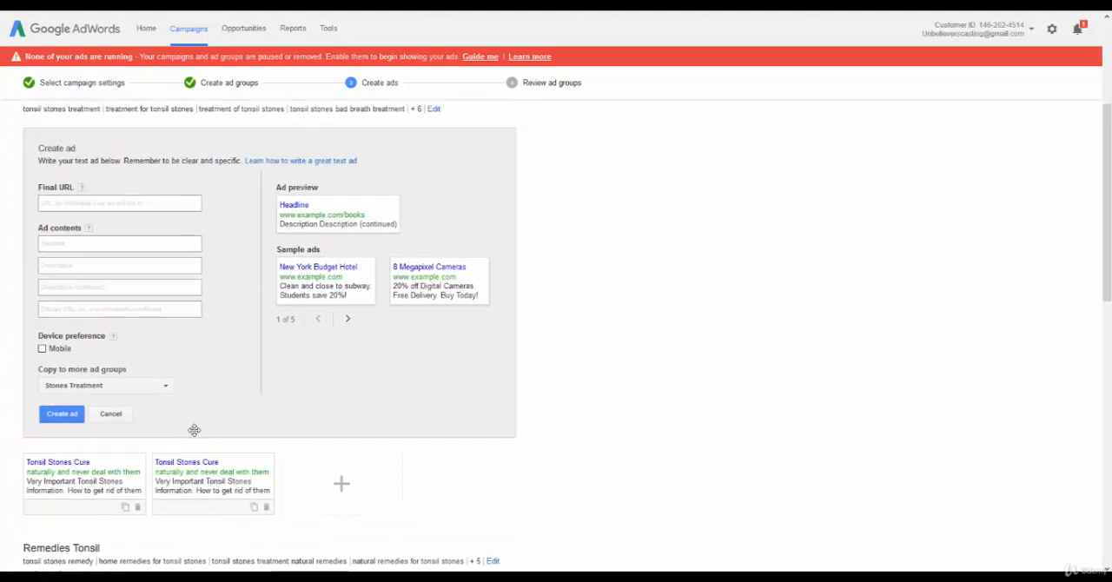
pyautogui.click(198, 500)
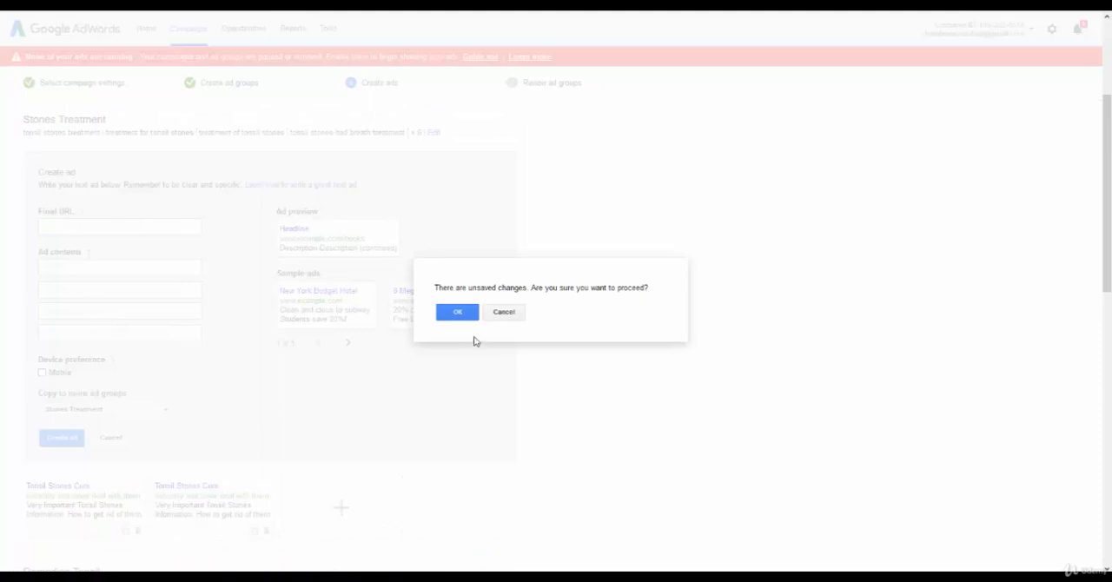
pyautogui.click(513, 313)
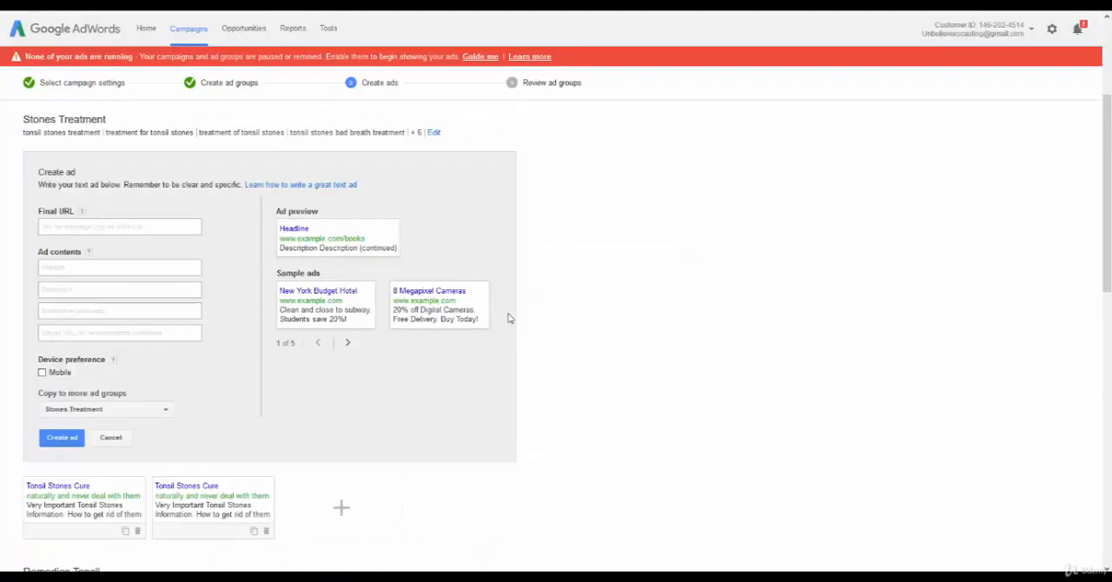
pyautogui.click(266, 531)
pyautogui.click(77, 225)
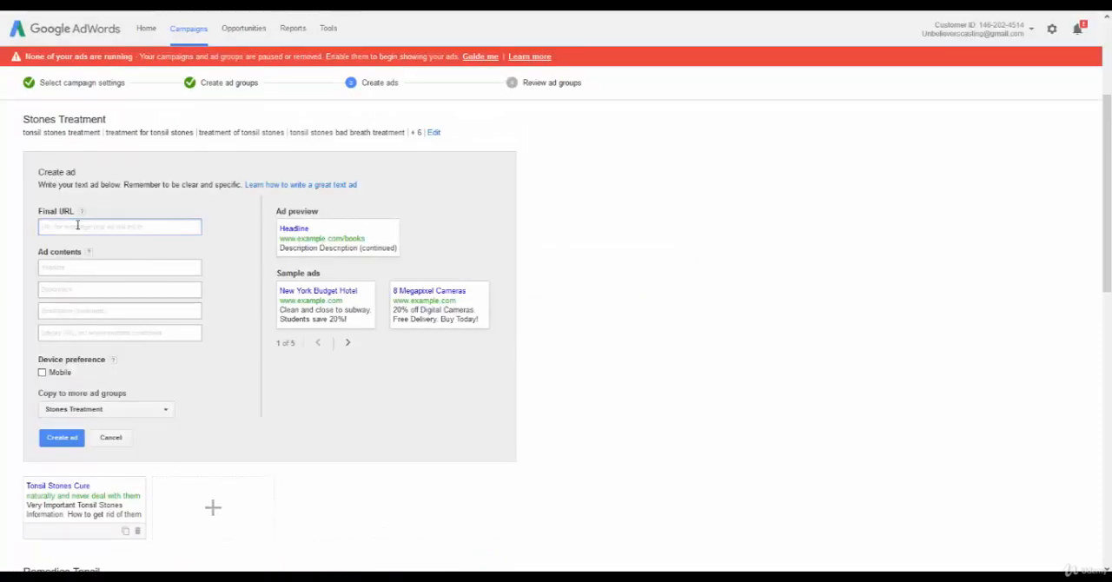
pyautogui.write('Tonsil Stones, naturally and never deal with them again')
pyautogui.tripleClick(145, 227)
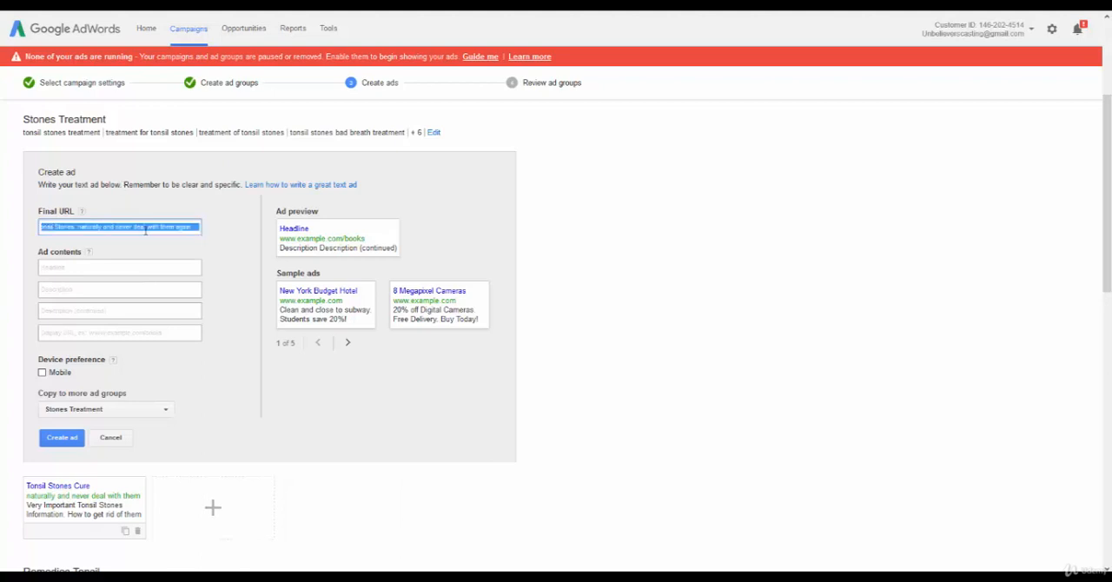
pyautogui.press('BackSpace')
pyautogui.rightClick(142, 174)
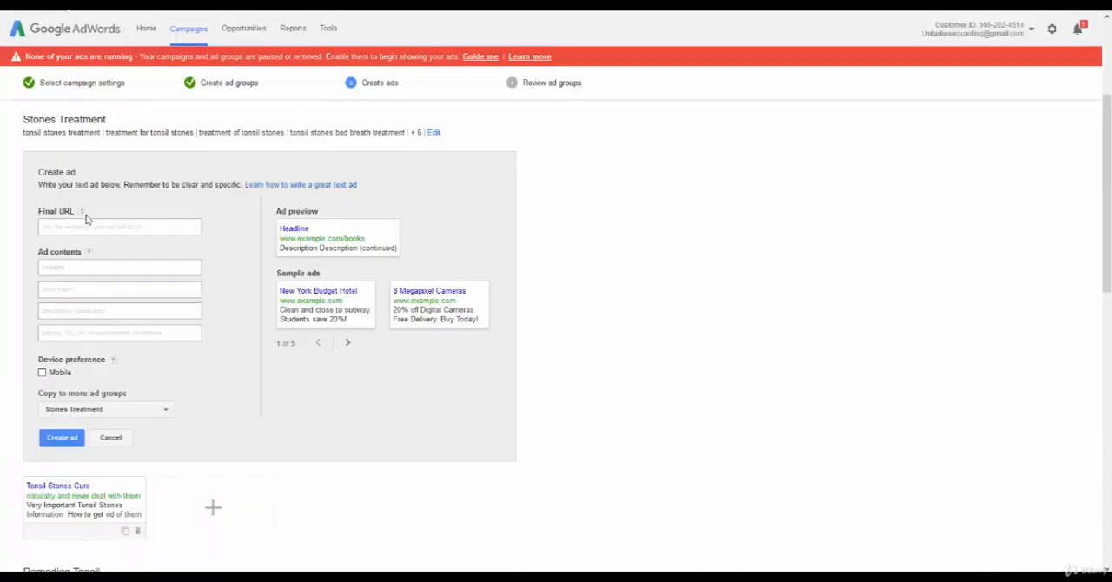
pyautogui.click(79, 228)
pyautogui.write('http://www.destroytonsilstones.com')
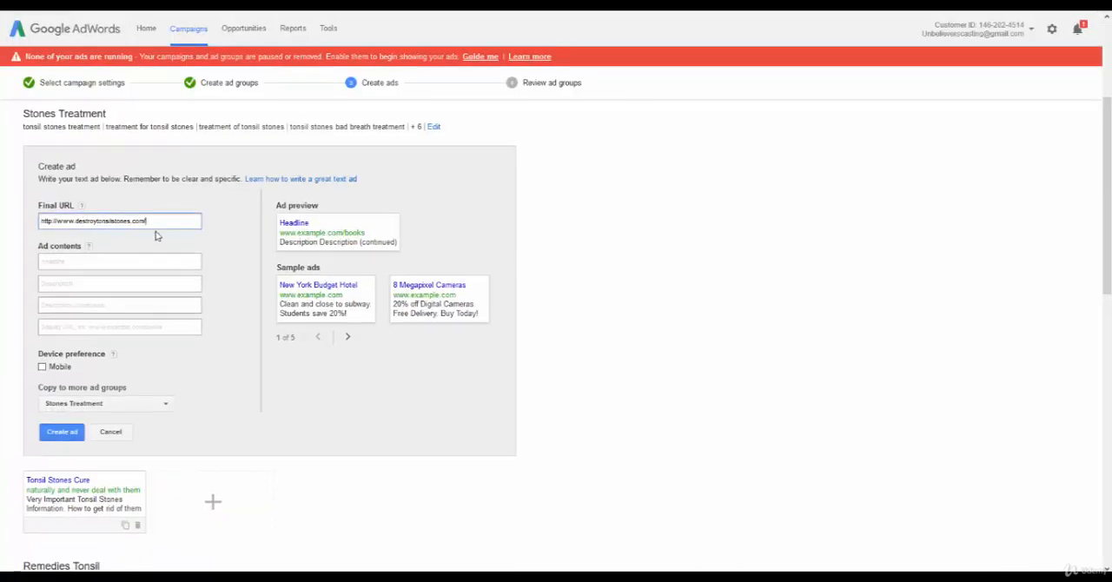
pyautogui.scroll(-5, 153, 244)
pyautogui.scroll(-2, 153, 254)
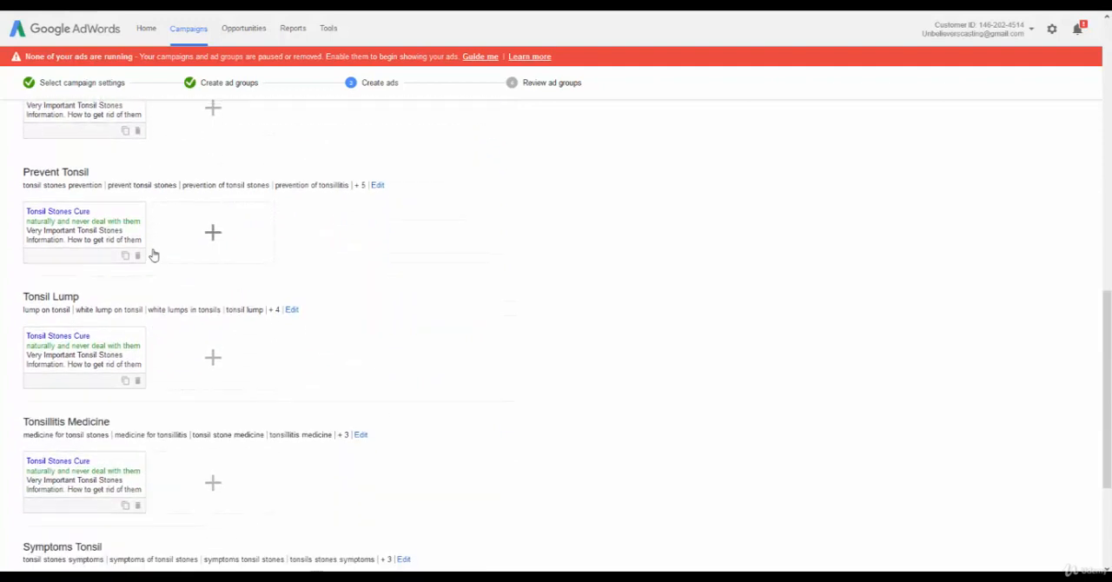
pyautogui.scroll(3, 162, 269)
pyautogui.scroll(5, 174, 287)
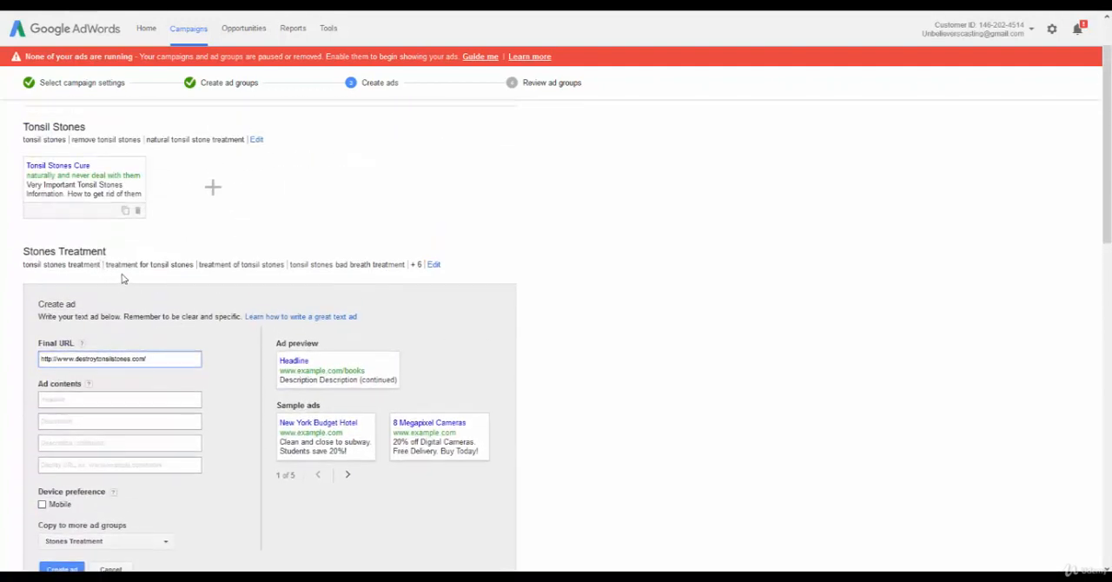
pyautogui.scroll(-2, 77, 283)
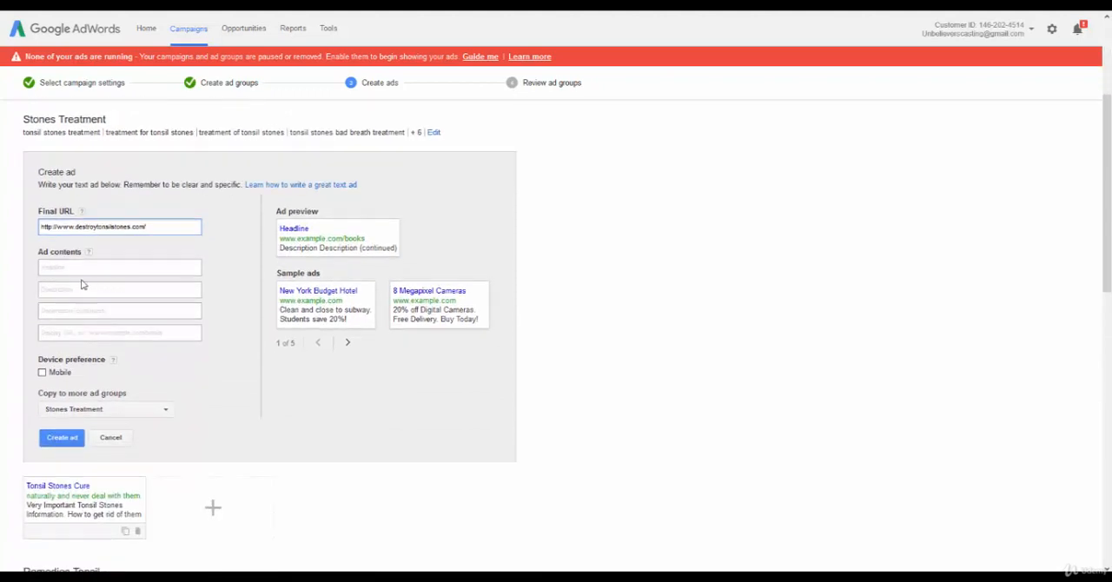
pyautogui.click(167, 241)
# Set the new Stones Treatment ad's headline to "Tonsil Stone Treatments".
pyautogui.click(139, 268)
pyautogui.write('Tonsil S')
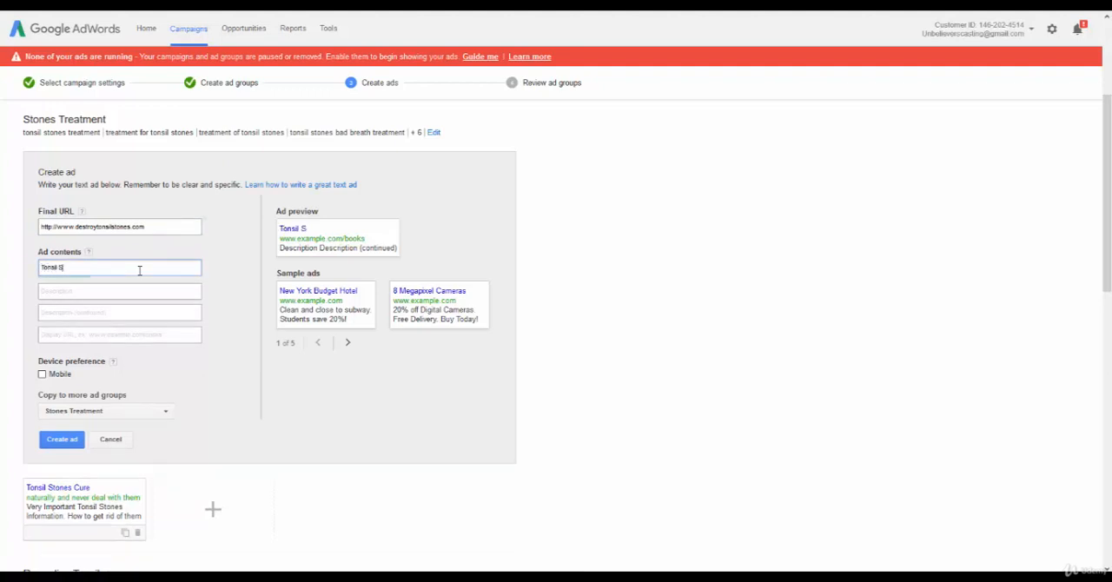
pyautogui.write('tone Treatment')
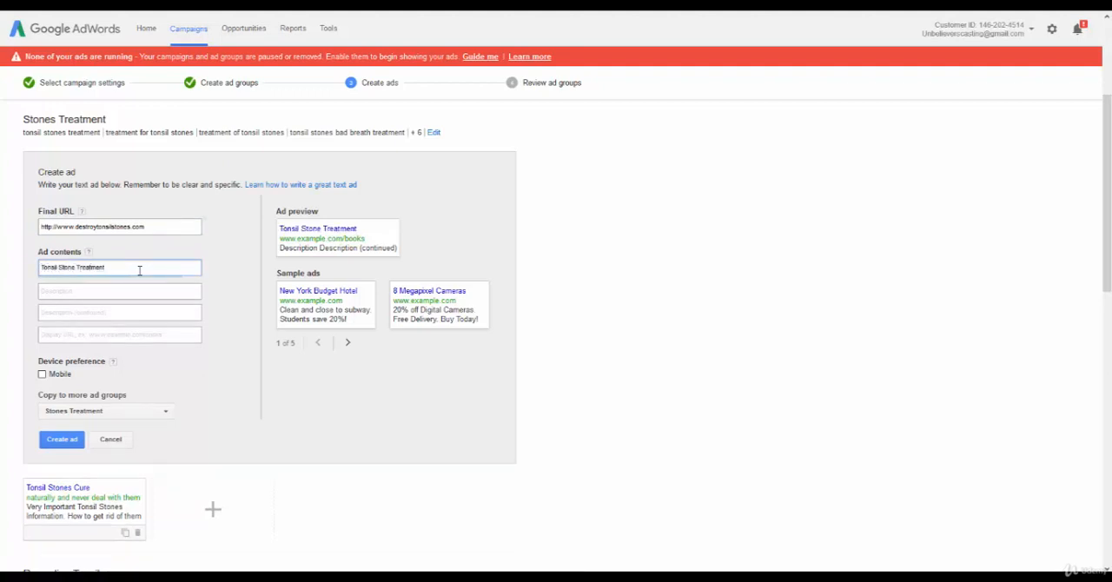
pyautogui.write('s')
pyautogui.press('Tab')
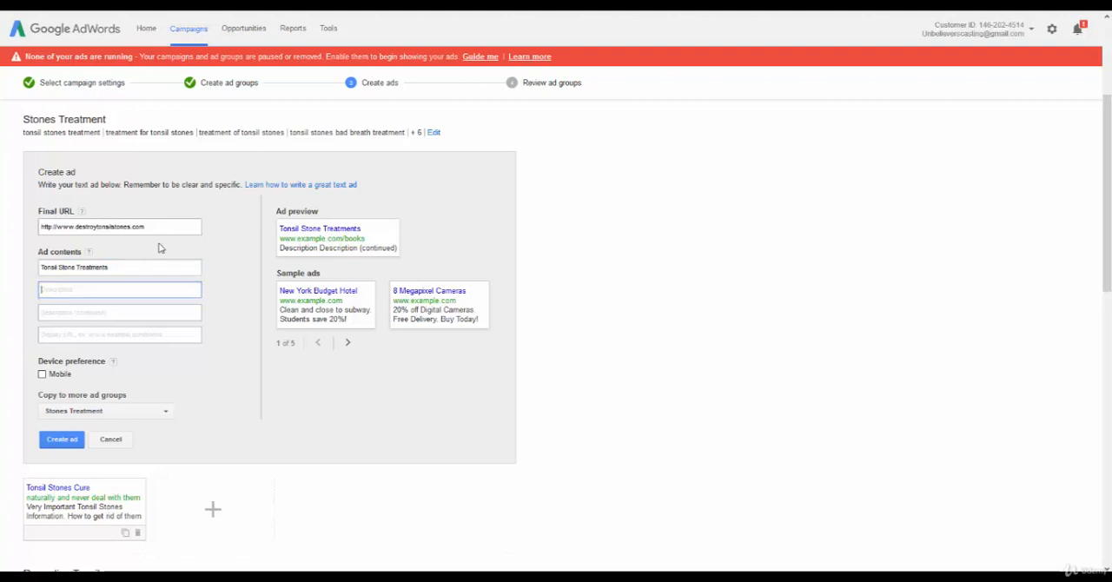
# Fill in the new ad's first description line with "Very important tonsil stones info.".
pyautogui.scroll(3, 200, 246)
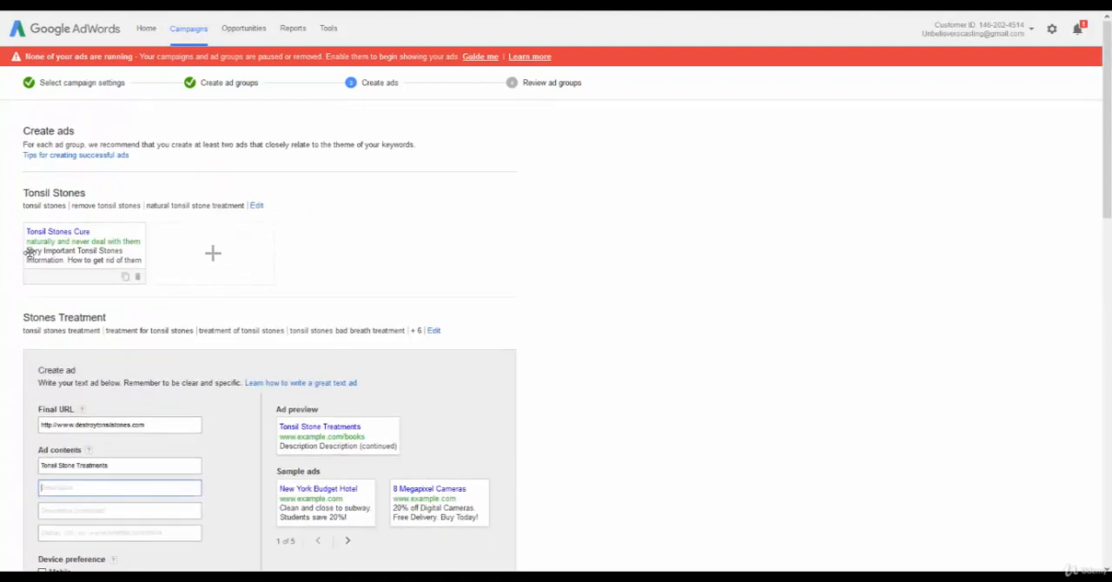
pyautogui.scroll(-3, 174, 221)
pyautogui.scroll(-3, 173, 223)
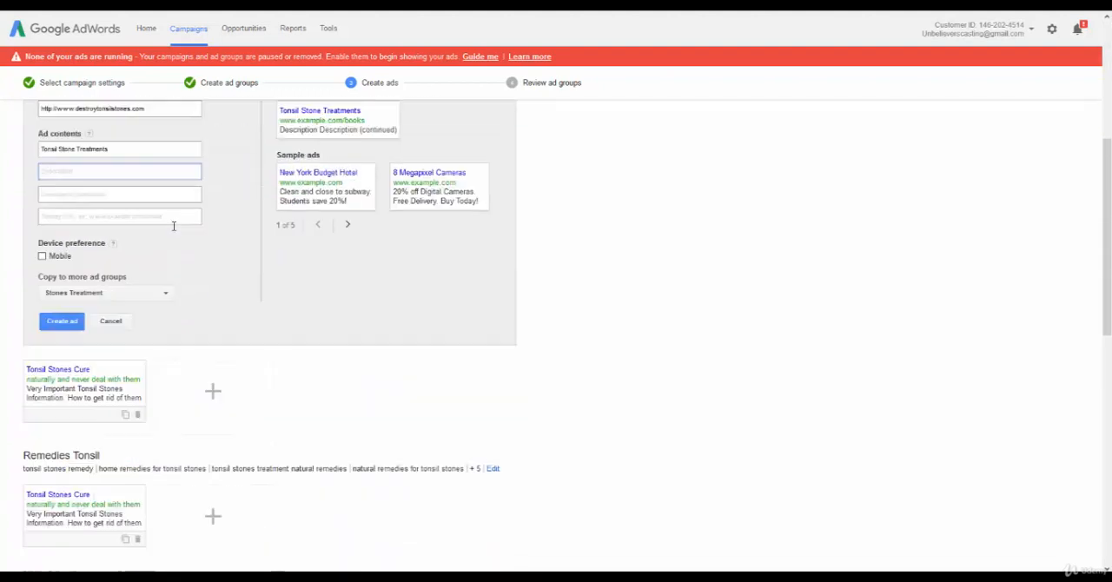
pyautogui.scroll(2, 171, 228)
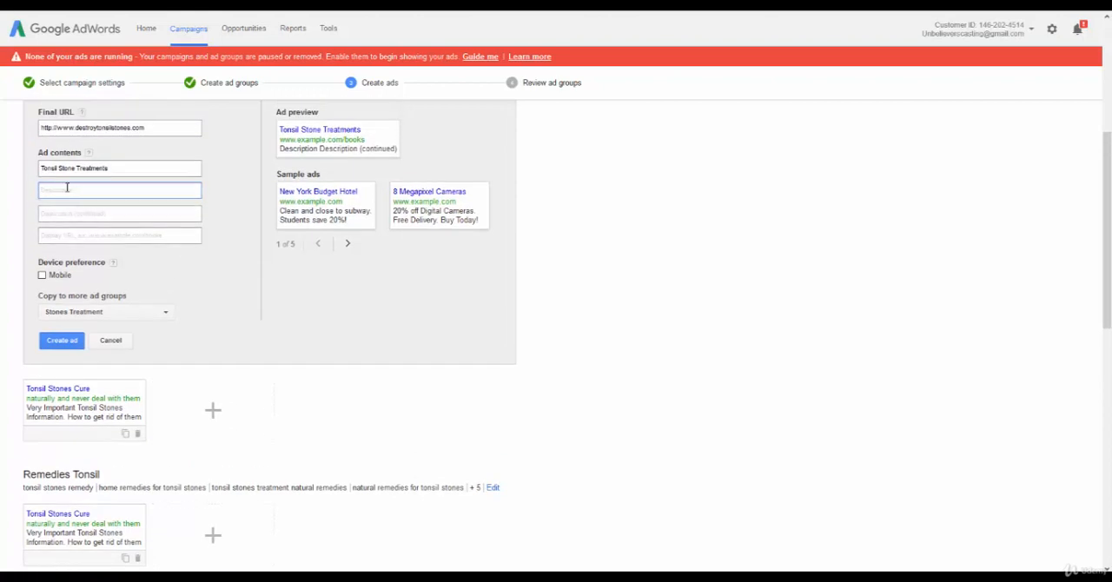
pyautogui.write('Very impo')
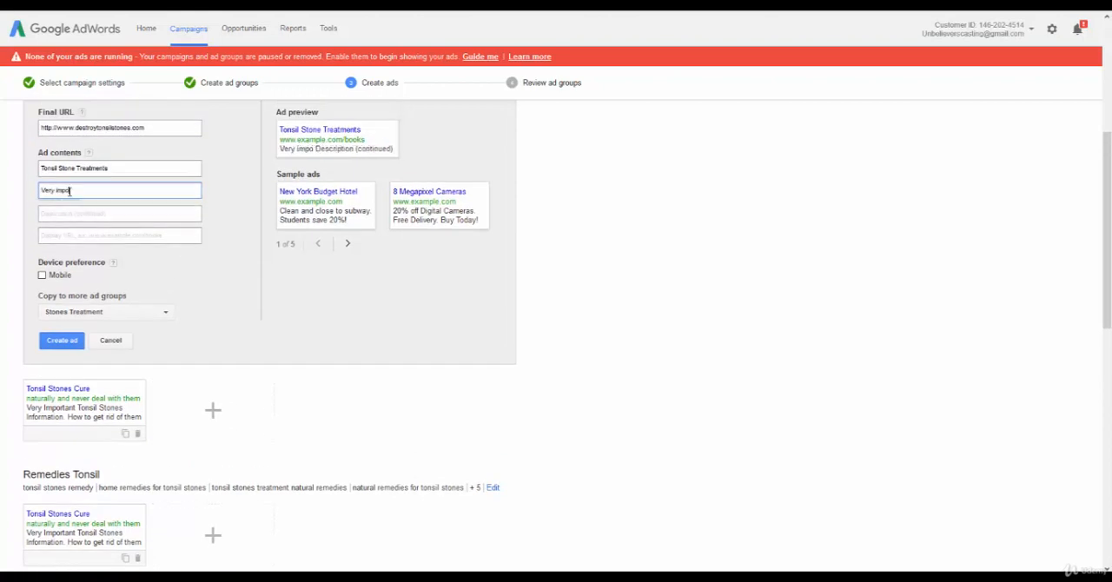
pyautogui.write('rtant tonsil stone')
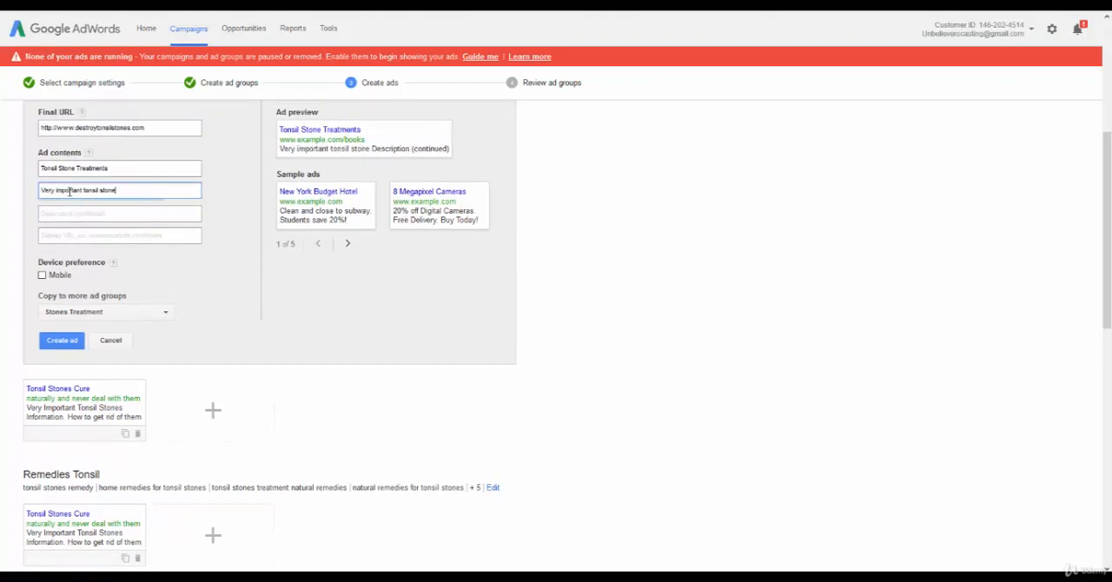
pyautogui.write('s information')
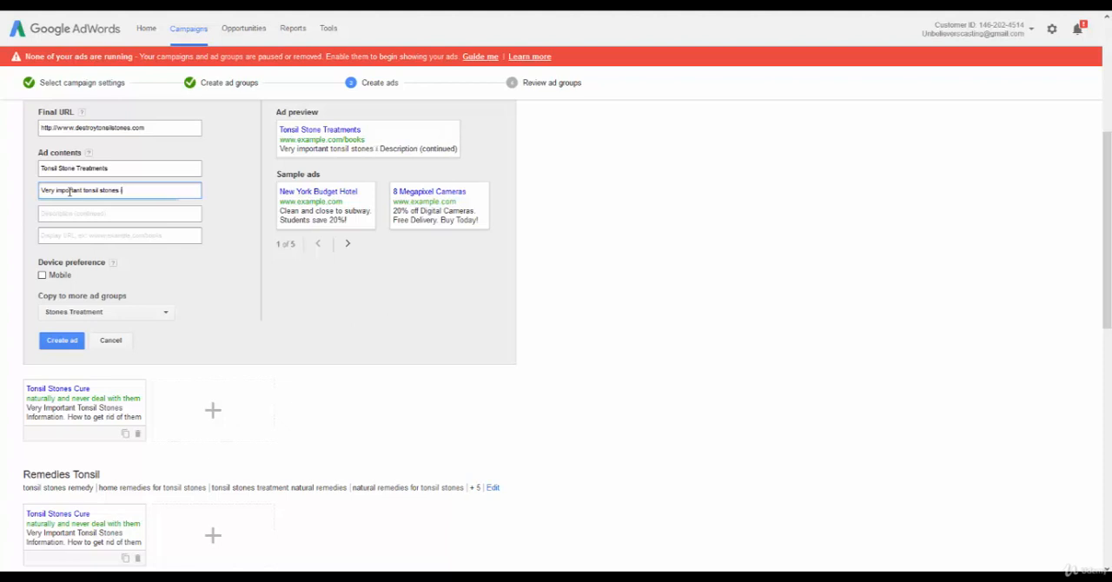
pyautogui.press('BackSpace')
pyautogui.press('BackSpace')
pyautogui.press('BackSpace')
pyautogui.press('BackSpace')
pyautogui.press('BackSpace')
pyautogui.press('BackSpace')
pyautogui.press('BackSpace')
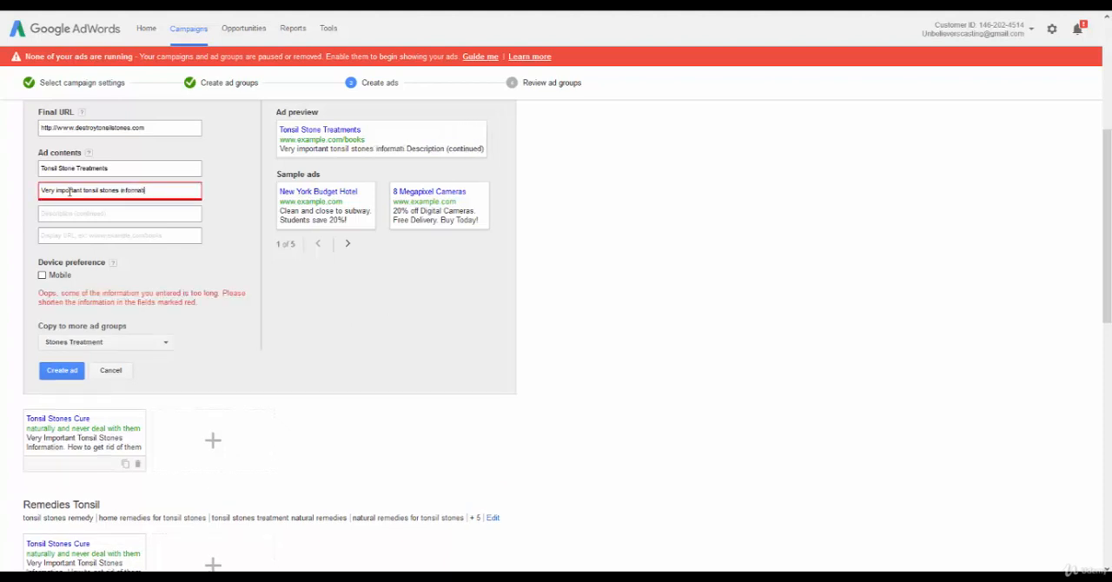
pyautogui.write('.')
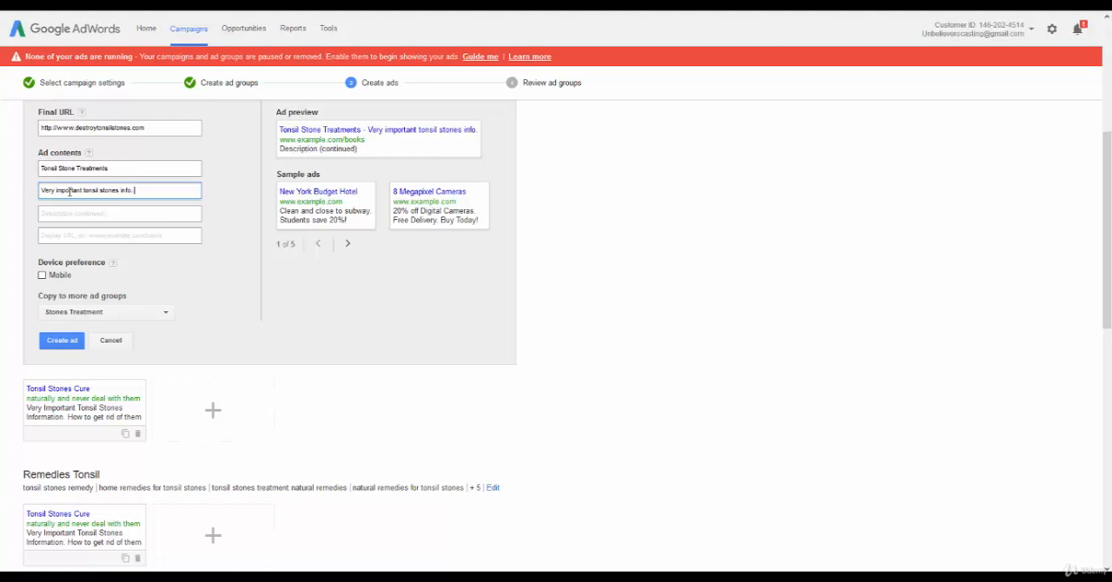
pyautogui.press('Tab')
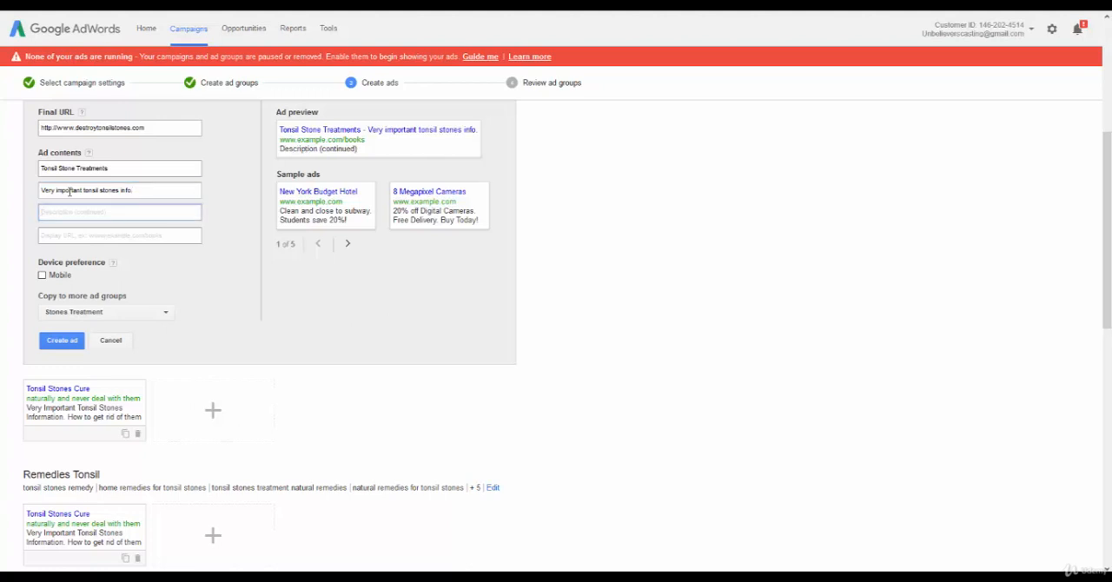
pyautogui.write('How to get rid of them')
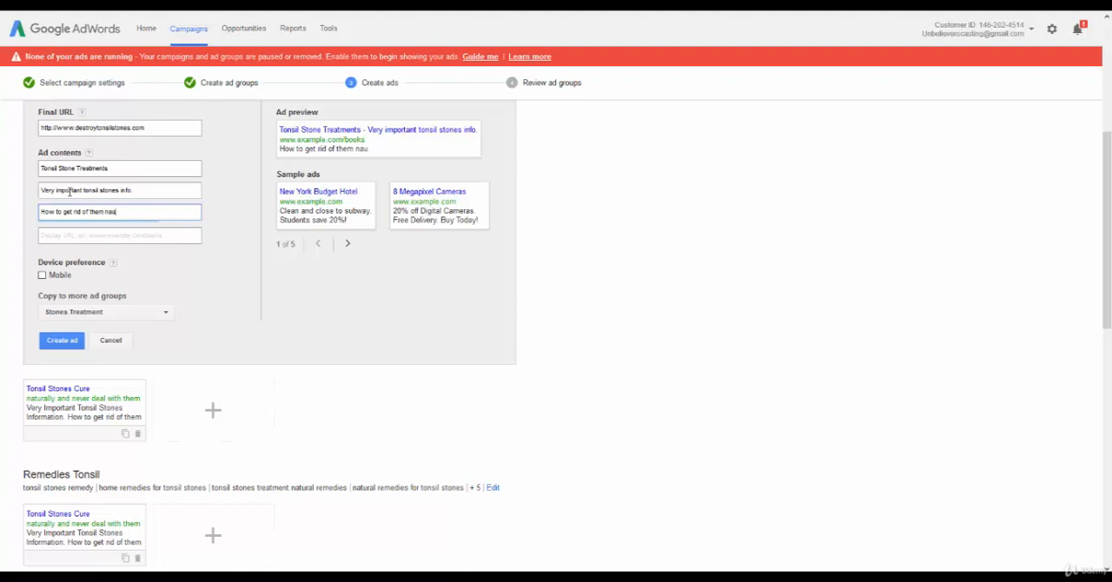
pyautogui.write(' naturally.')
pyautogui.press('Tab')
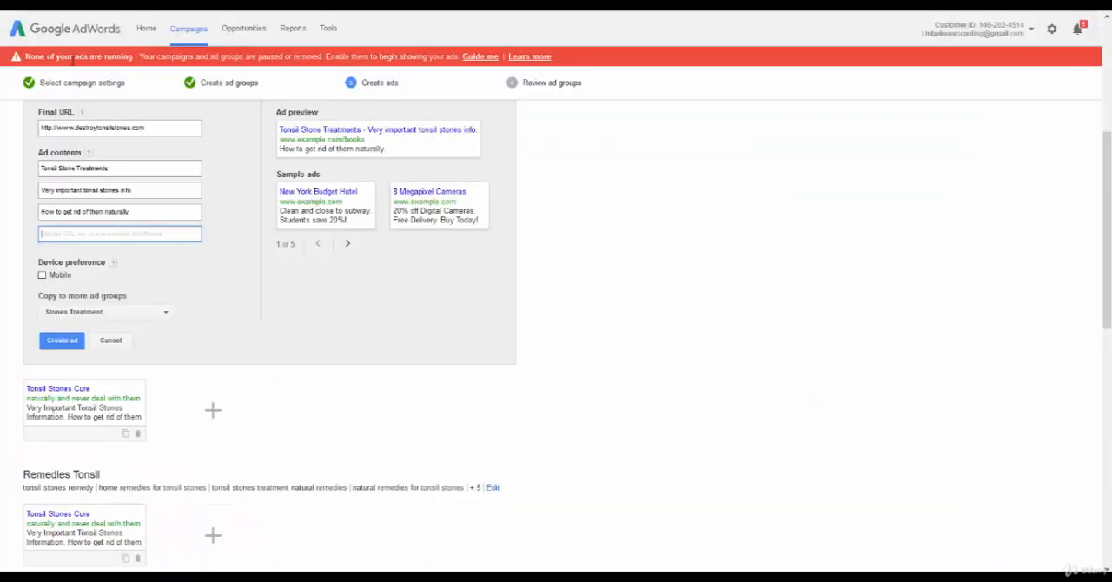
pyautogui.write('http://www.destroytonsilstones.com/')
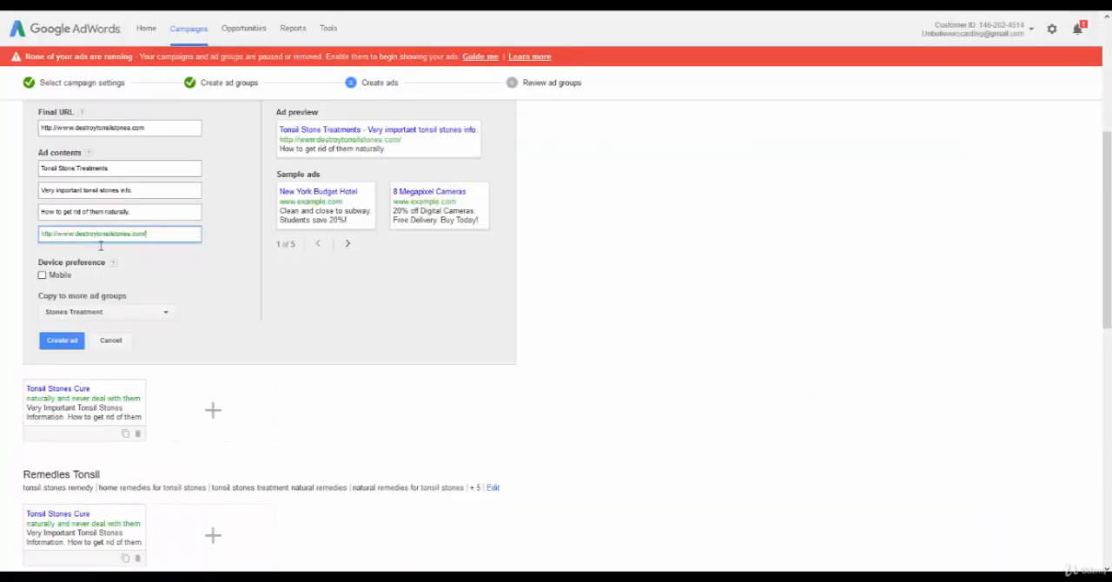
pyautogui.scroll(4, 390, 300)
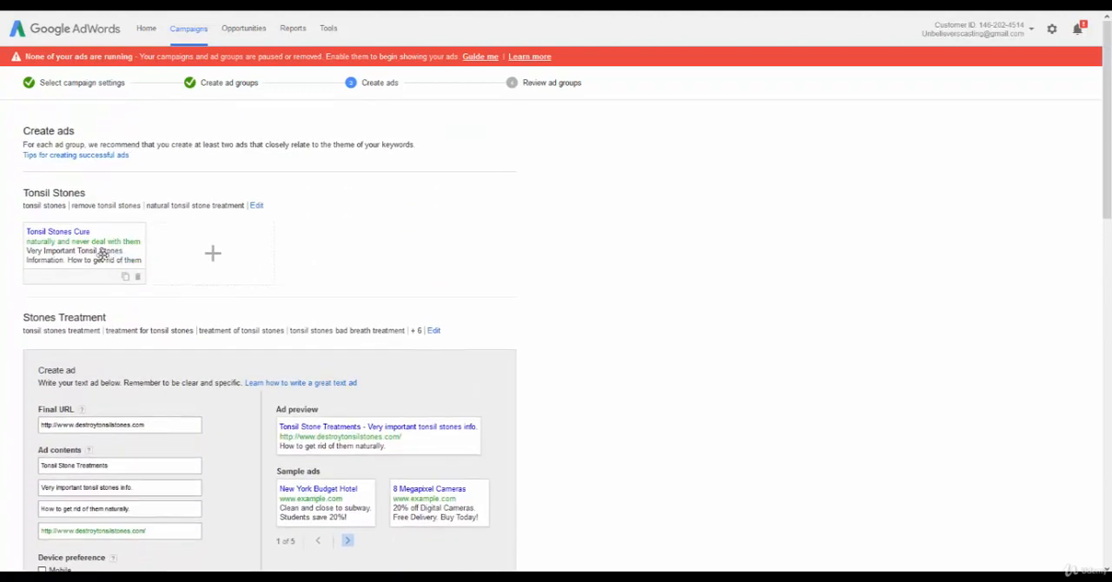
pyautogui.click(80, 236)
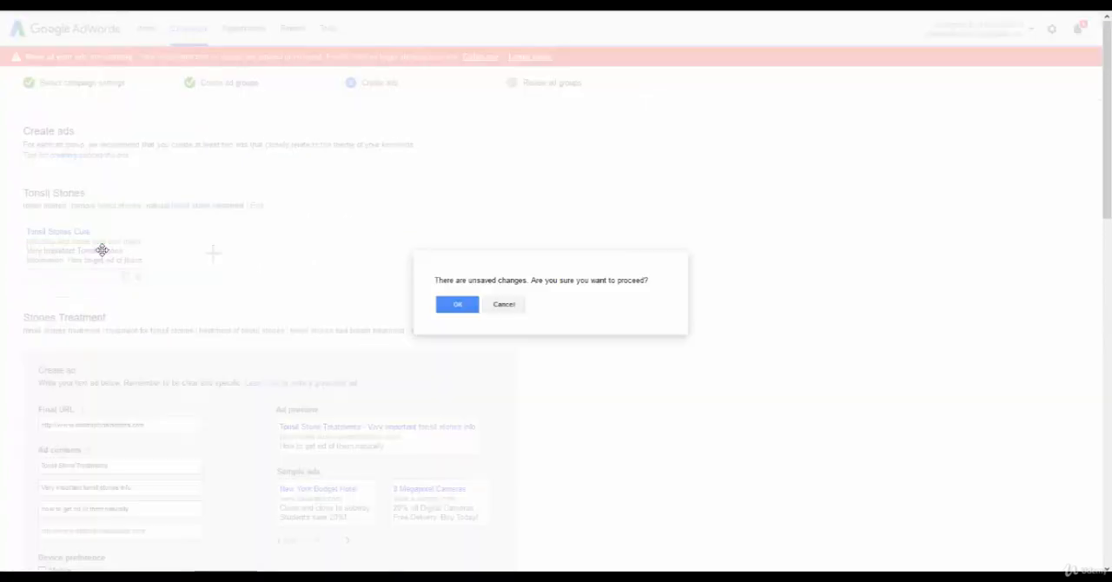
pyautogui.click(502, 308)
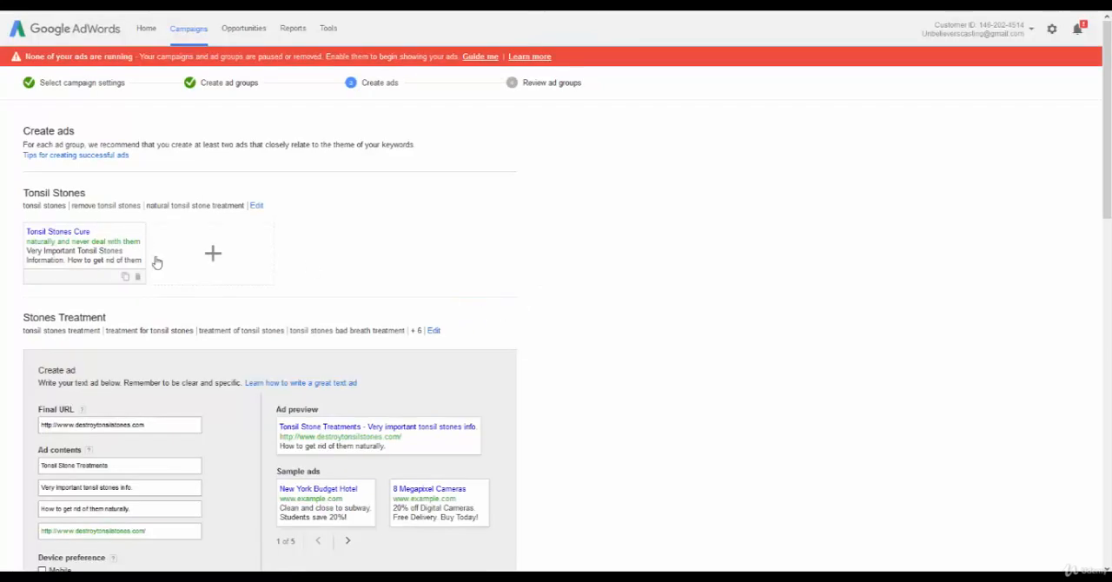
# Copy the new "Tonsil Stone Treatments" ad to all ad groups and create it.
pyautogui.scroll(-5, 200, 300)
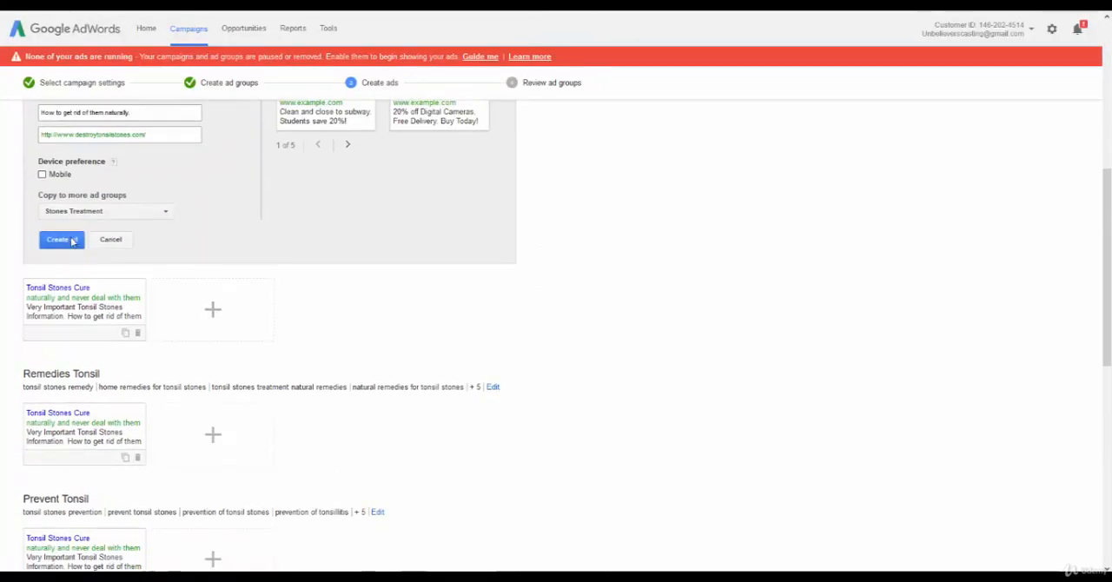
pyautogui.scroll(-1, 93, 243)
pyautogui.scroll(1, 143, 240)
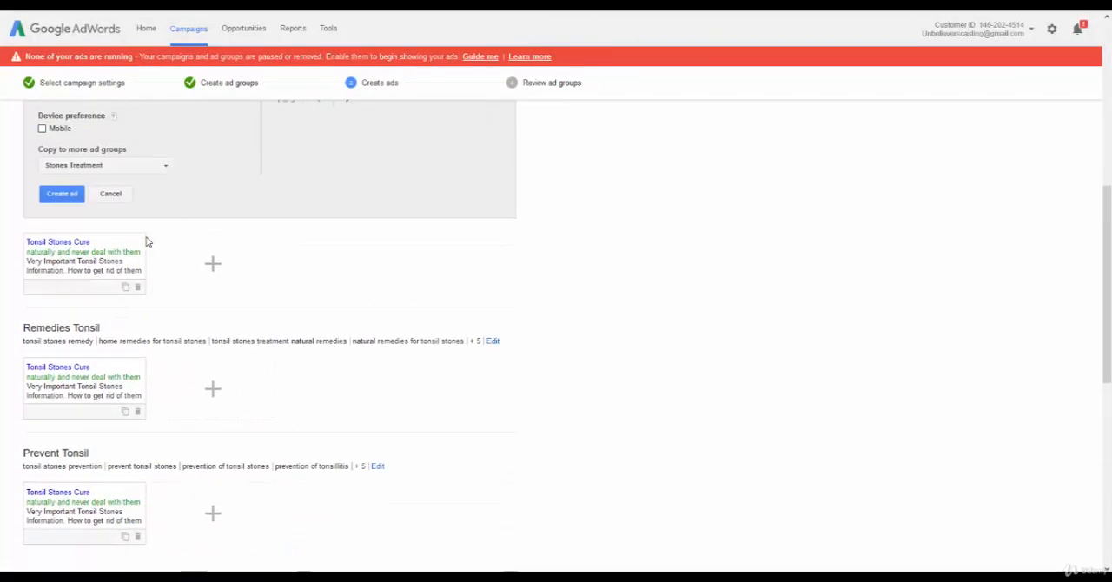
pyautogui.click(143, 214)
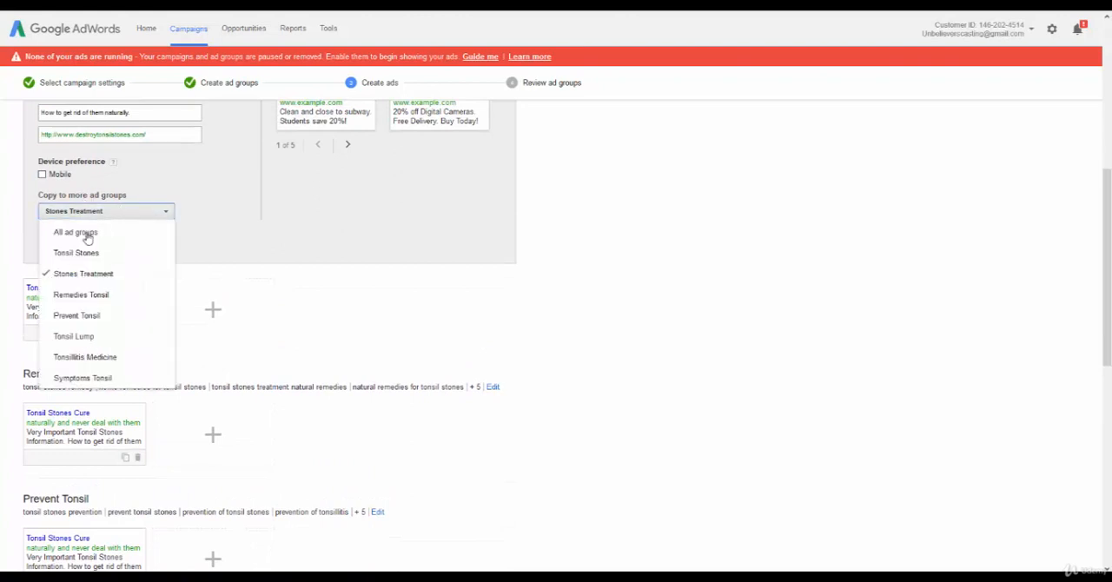
pyautogui.click(84, 232)
pyautogui.click(244, 231)
pyautogui.scroll(-1, 325, 241)
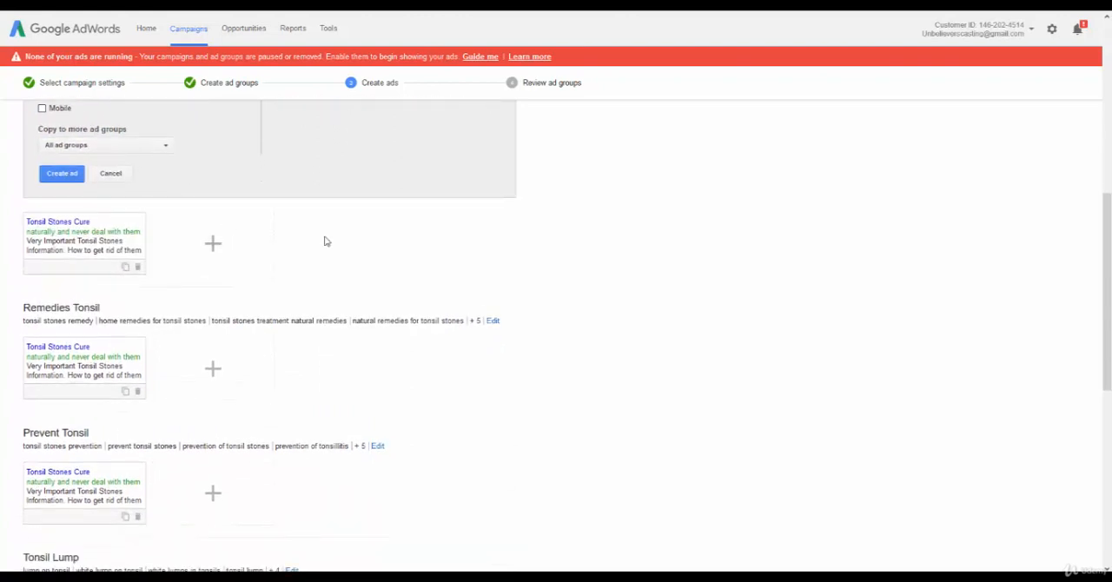
pyautogui.click(57, 174)
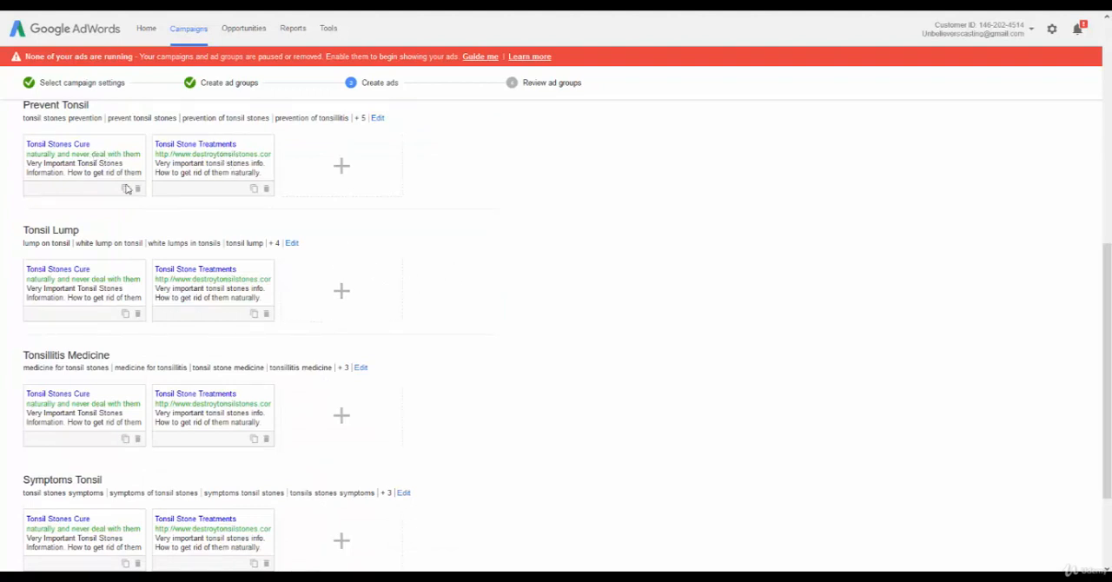
# Delete the old "Tonsil Stones Cure" ad from the Tonsil Stones ad group.
pyautogui.scroll(4, 161, 209)
pyautogui.scroll(2, 170, 248)
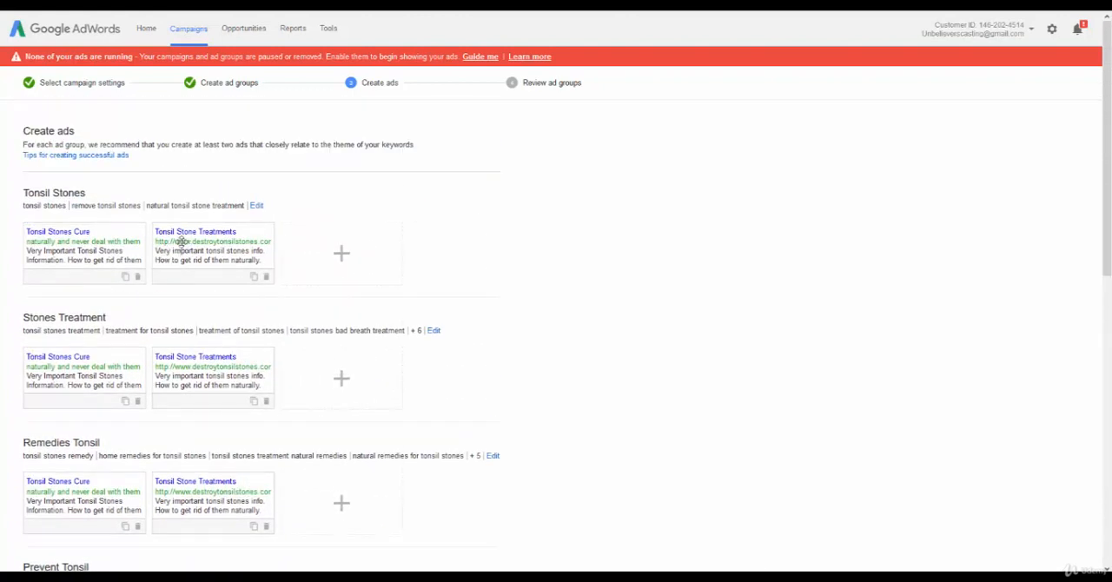
pyautogui.click(136, 277)
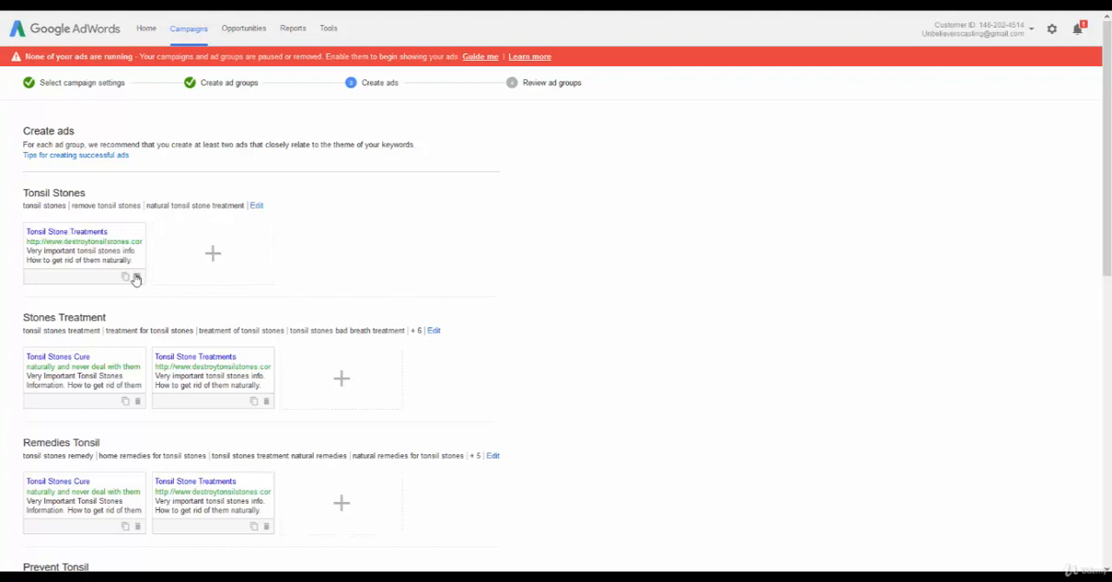
pyautogui.click(212, 255)
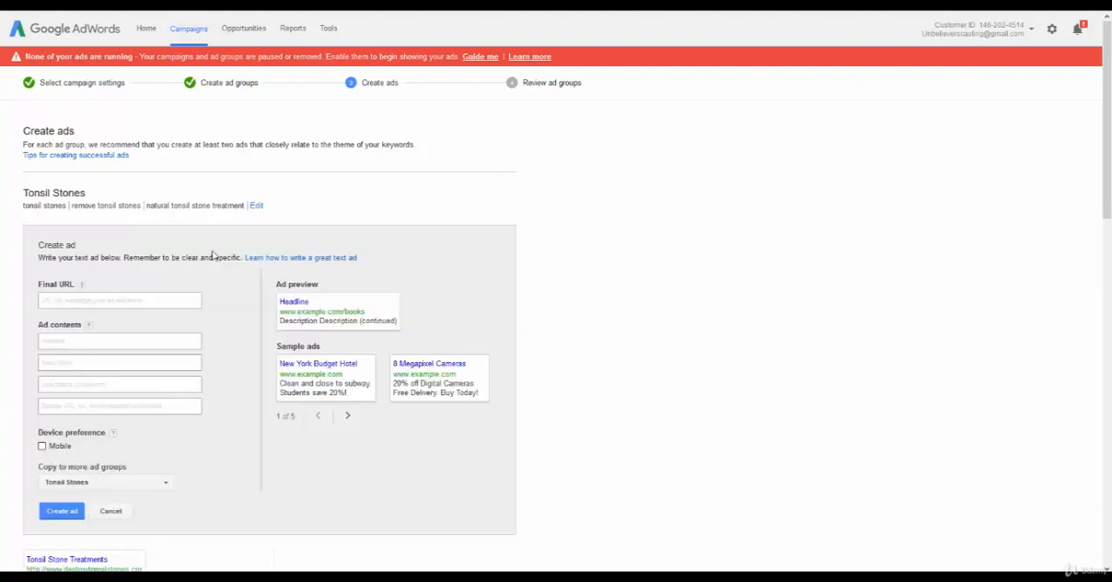
pyautogui.click(100, 302)
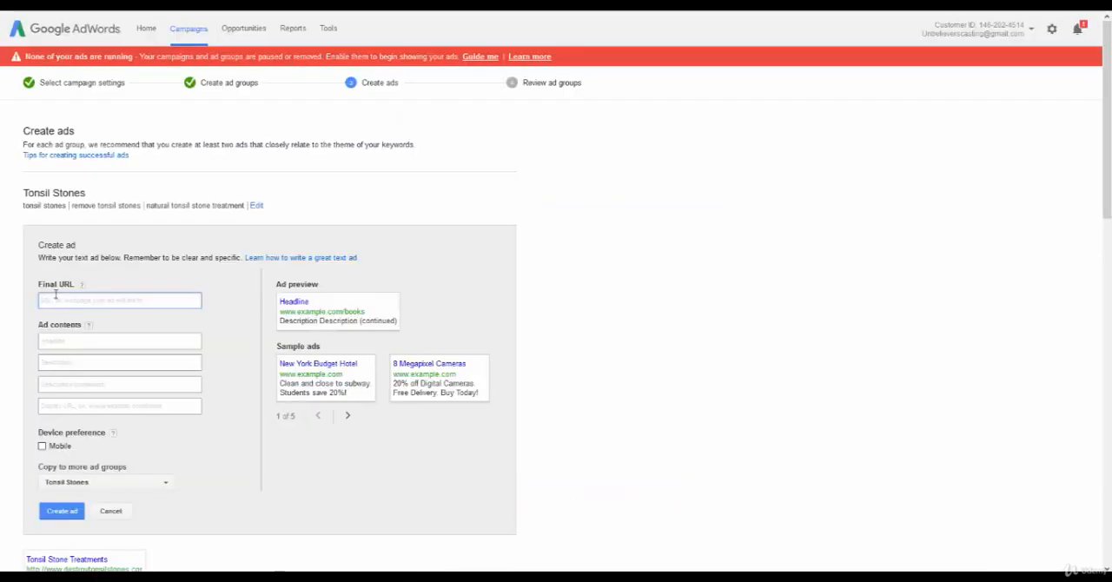
pyautogui.write('http://www.destroytonsilstones.com/')
pyautogui.click(77, 409)
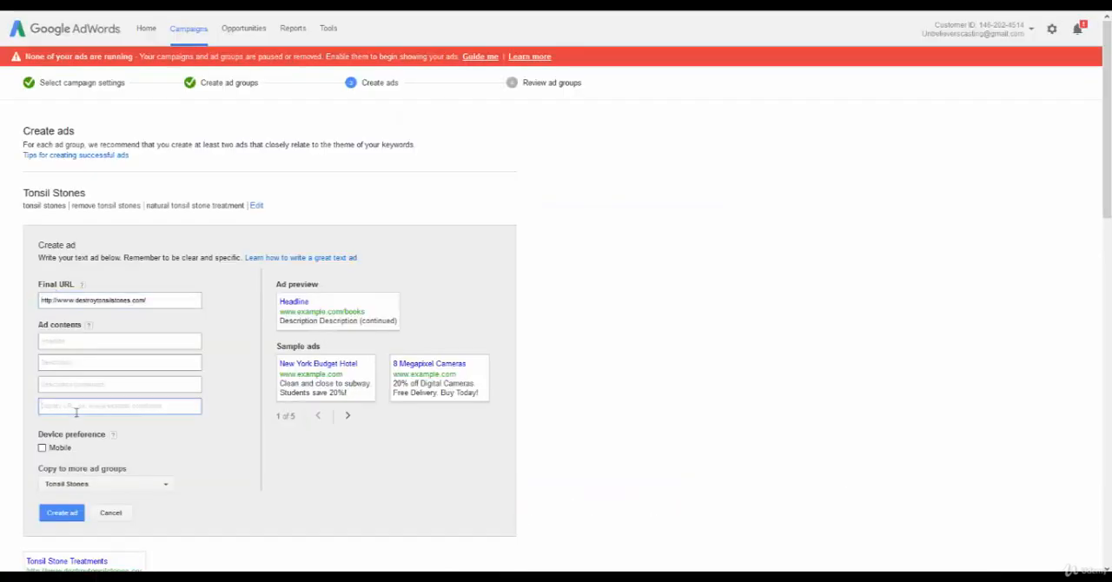
pyautogui.write('http://www.destroytonsilstones.com/')
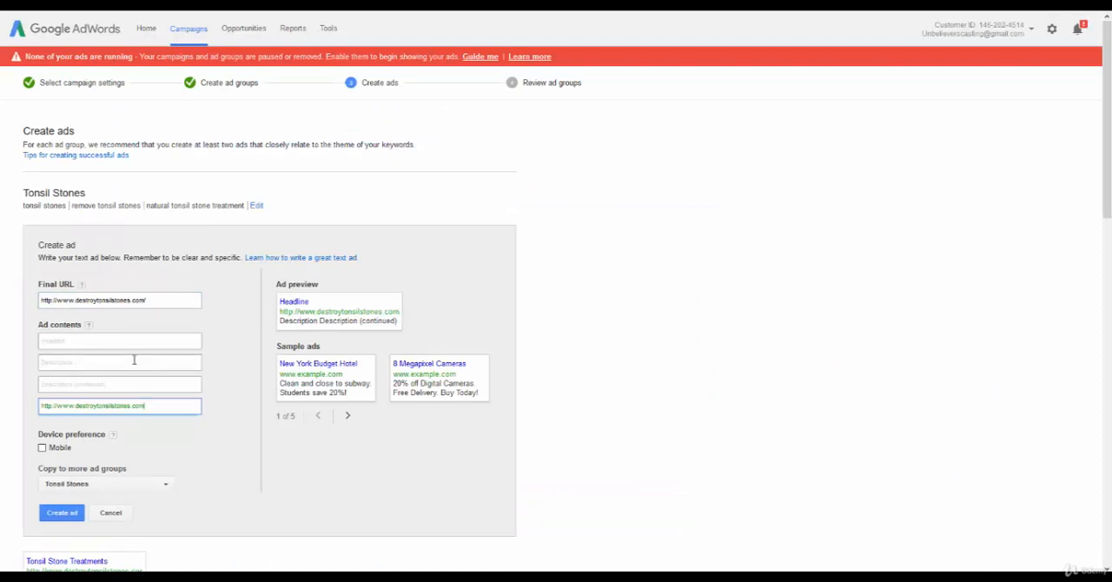
pyautogui.press('BackSpace')
pyautogui.tripleClick(58, 406)
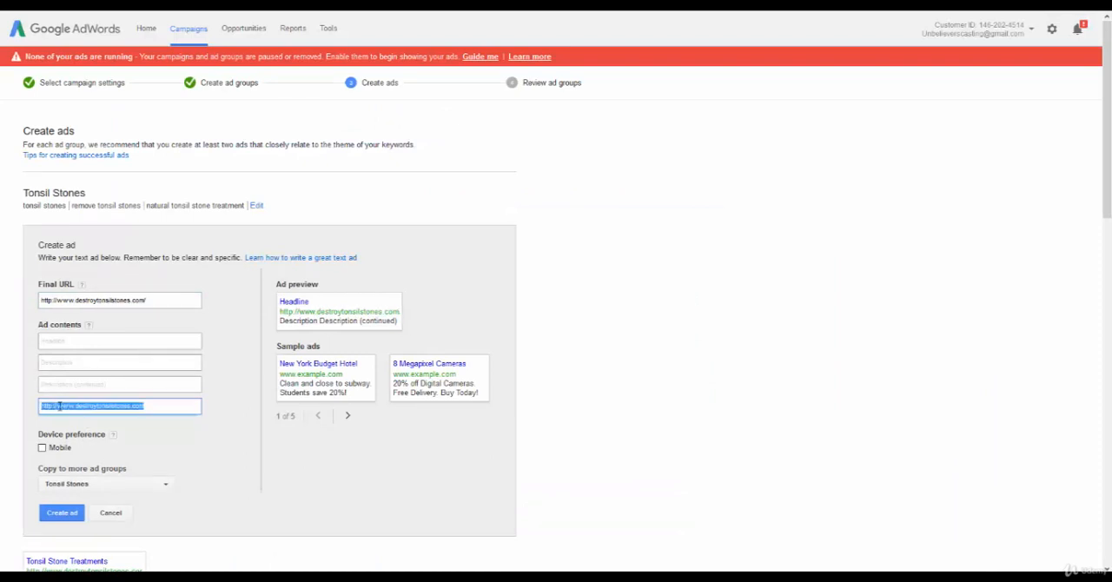
pyautogui.doubleClick(58, 405)
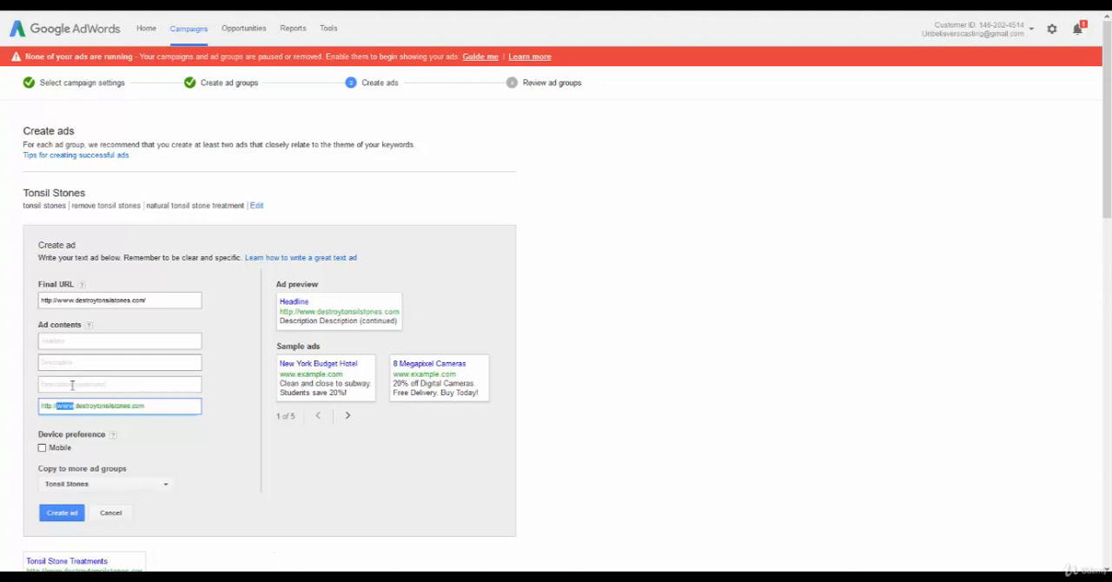
# Set the new Tonsil Stones ad's headline to "Tonsil Stone Cure".
pyautogui.click(59, 341)
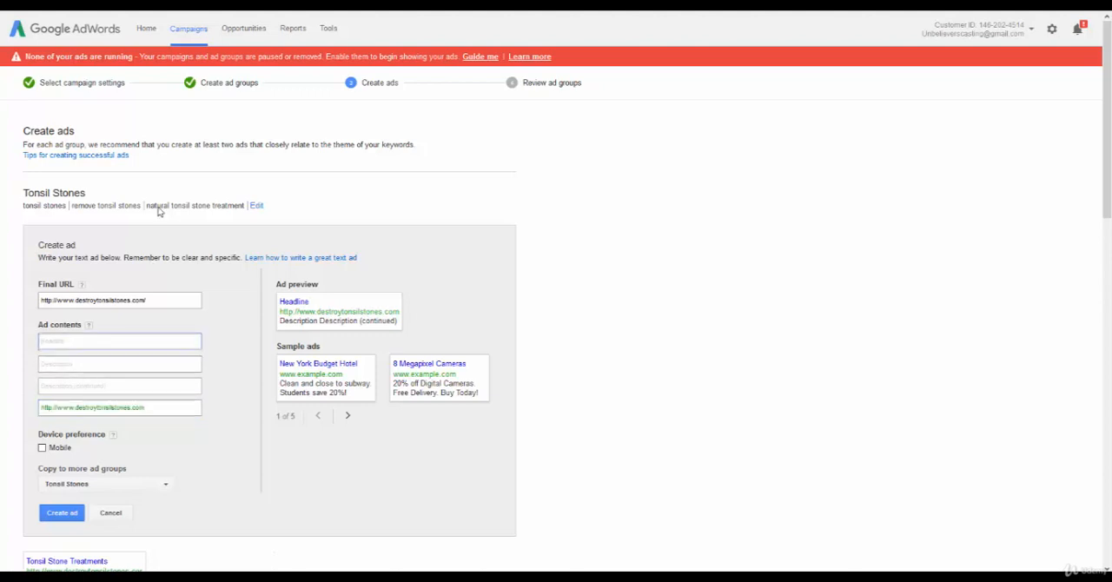
pyautogui.scroll(-3, 236, 239)
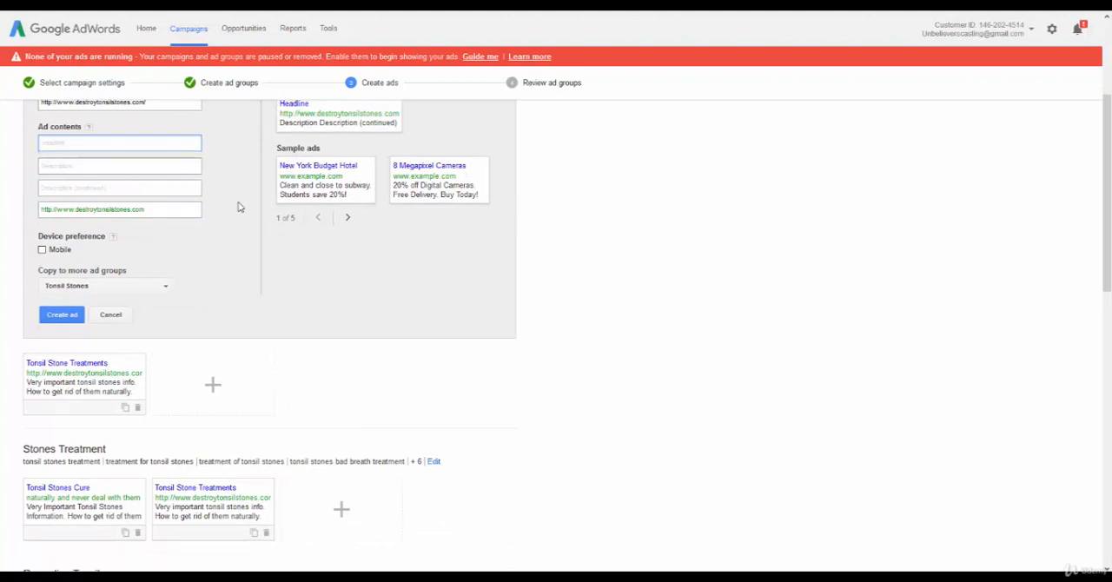
pyautogui.scroll(1, 226, 213)
pyautogui.write('Tonsi')
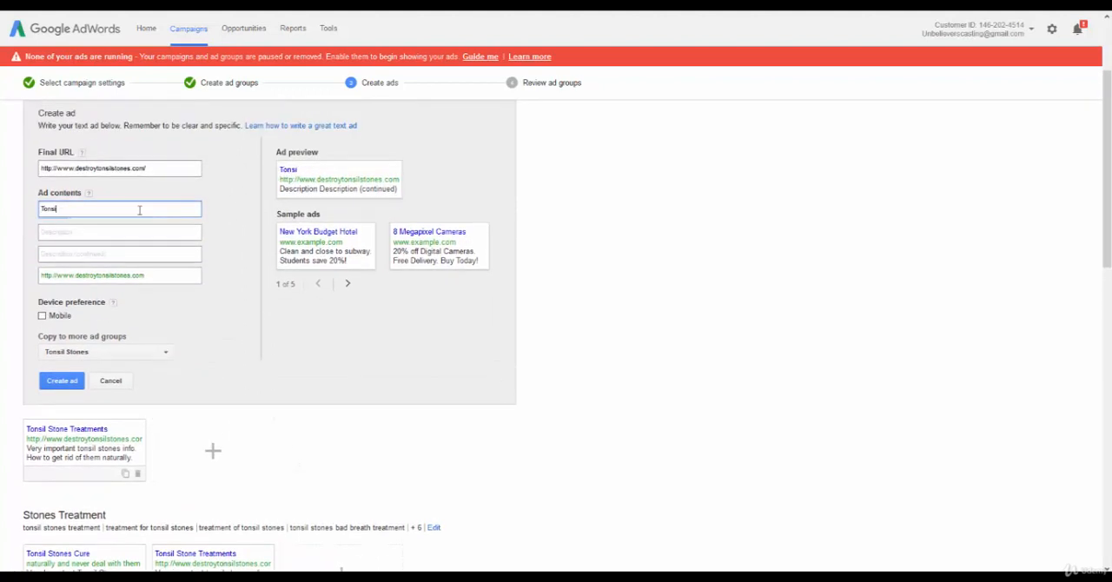
pyautogui.write('l Stone Cure')
pyautogui.press('Tab')
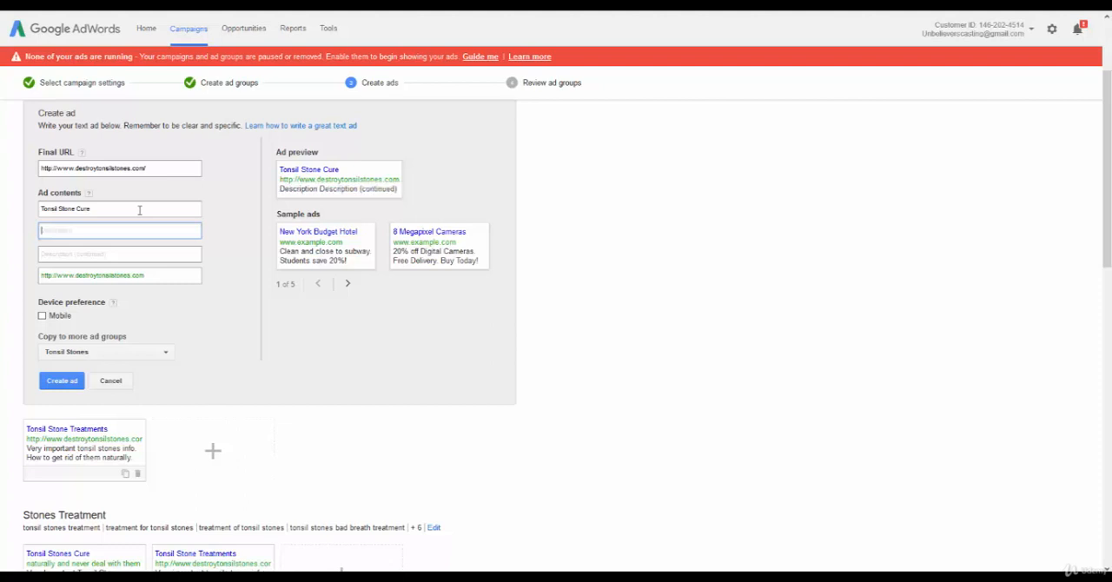
# Fill in the ad's two description lines with "Very important tonsil stone info." and "How to get rid of them naturally.".
pyautogui.write('Very important')
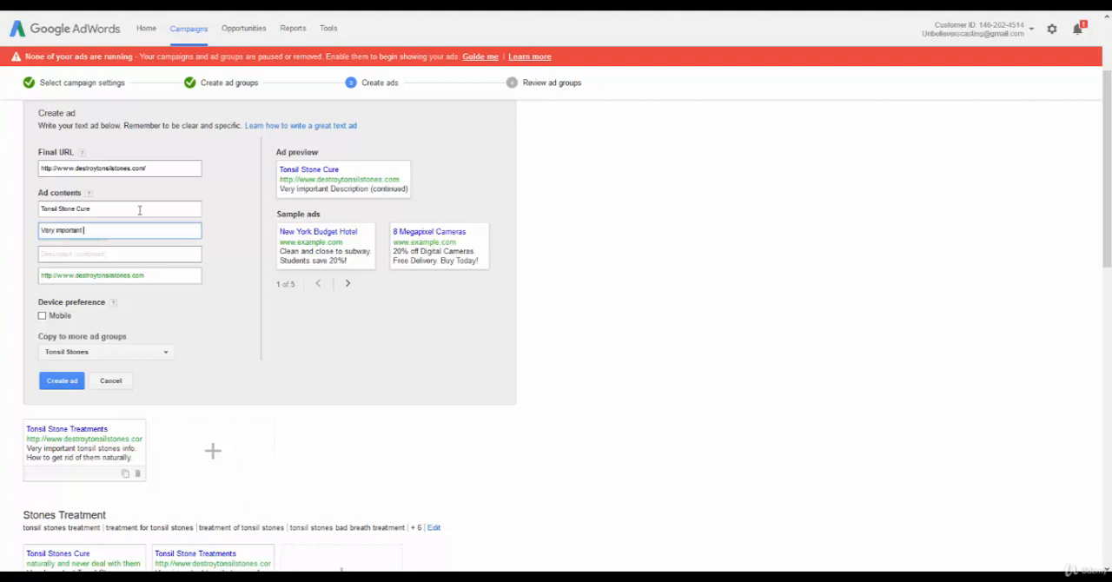
pyautogui.write(' tonsil stone')
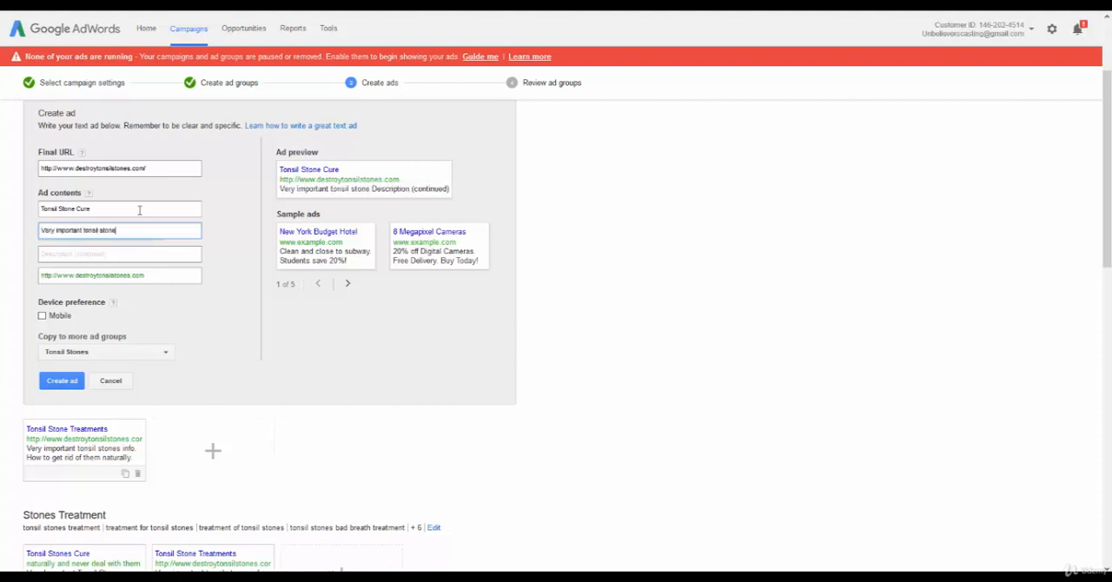
pyautogui.write(' info.')
pyautogui.press('Tab')
pyautogui.write('H')
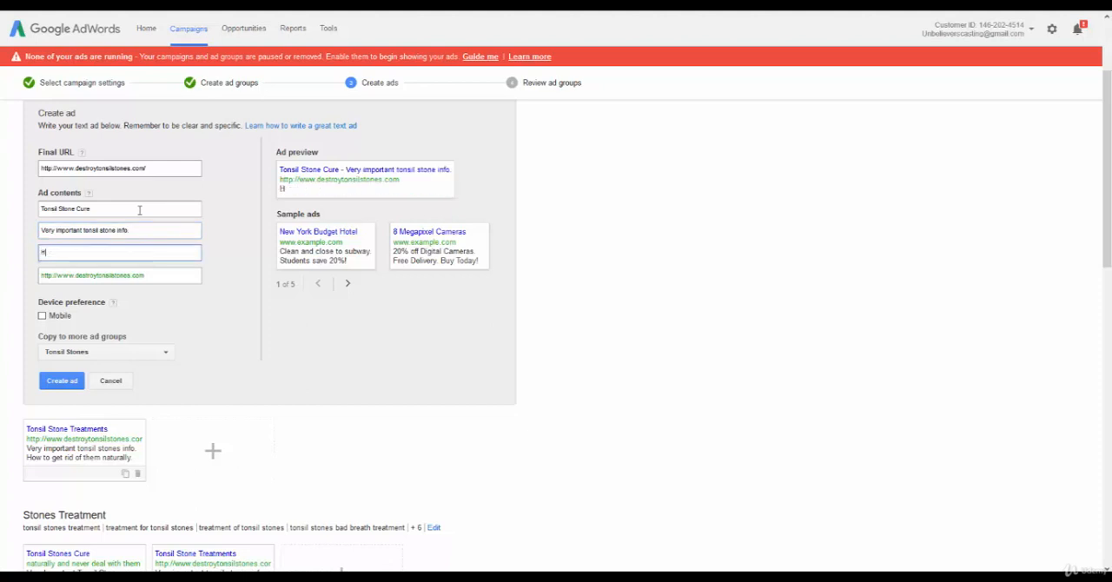
pyautogui.write('ow to get rid of them naturally.')
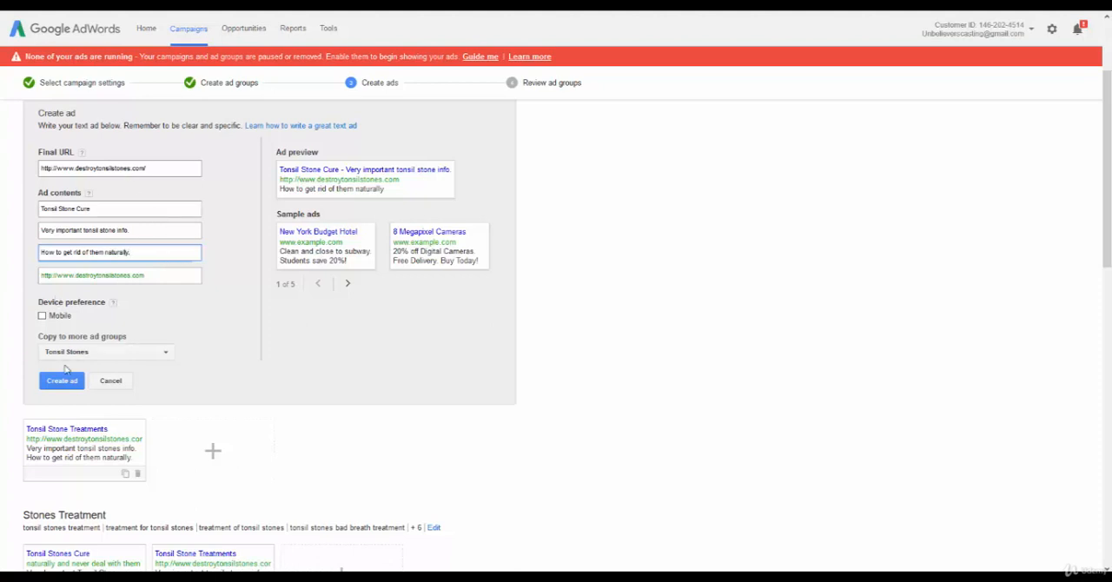
# Copy the "Tonsil Stone Cure" ad to all ad groups and create it.
pyautogui.click(76, 352)
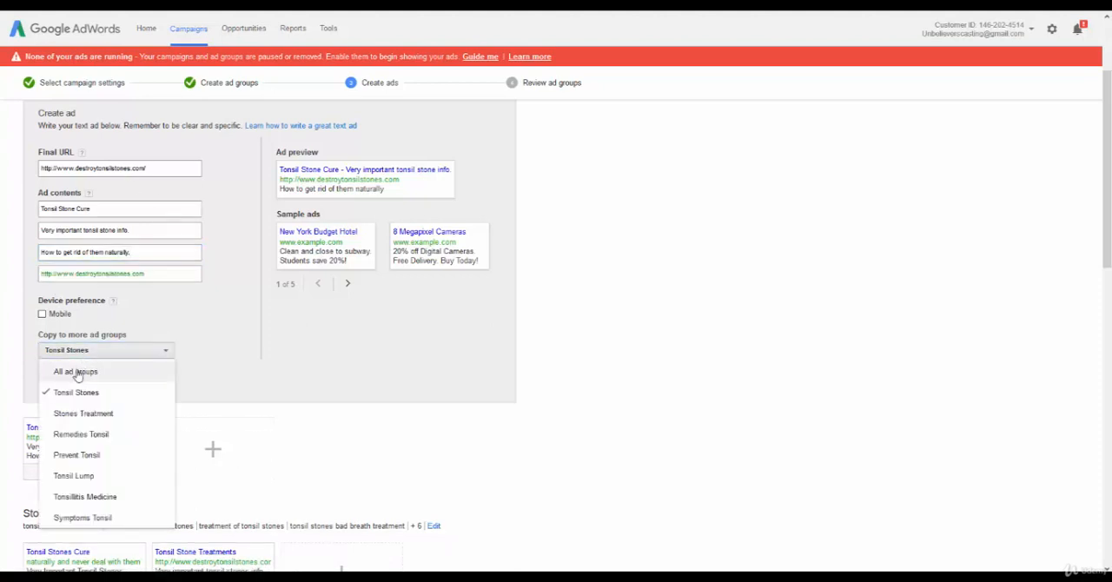
pyautogui.click(77, 372)
pyautogui.click(157, 339)
pyautogui.click(69, 378)
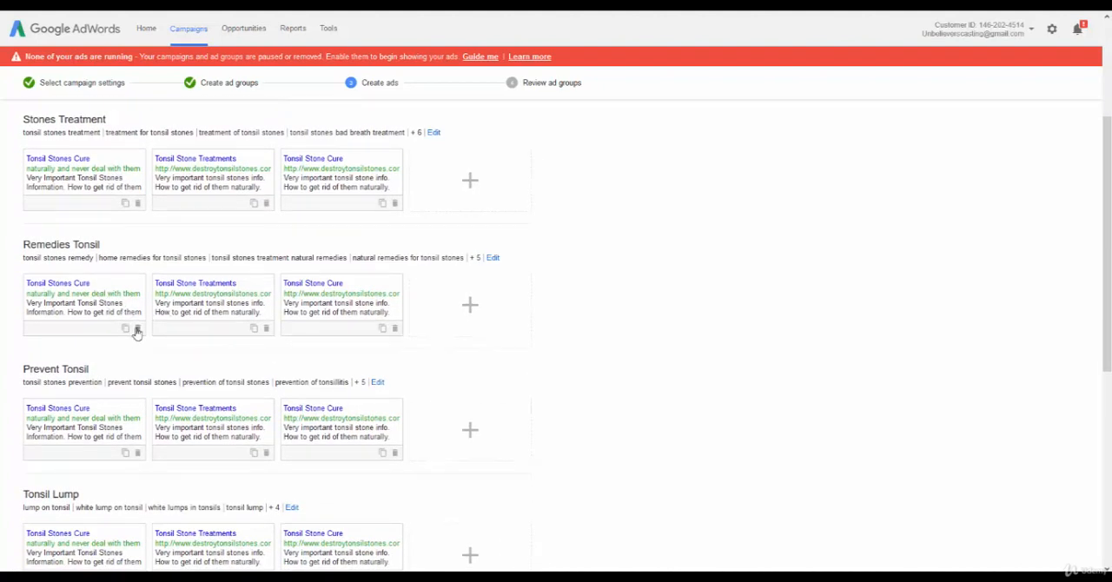
# Delete the old "Tonsil Stones Cure" ad from the Stones Treatment, Remedies Tonsil, Prevent Tonsil, Tonsil Lump, Tonsillitis Medicine and Symptoms Tonsil ad groups.
pyautogui.click(138, 329)
pyautogui.click(138, 203)
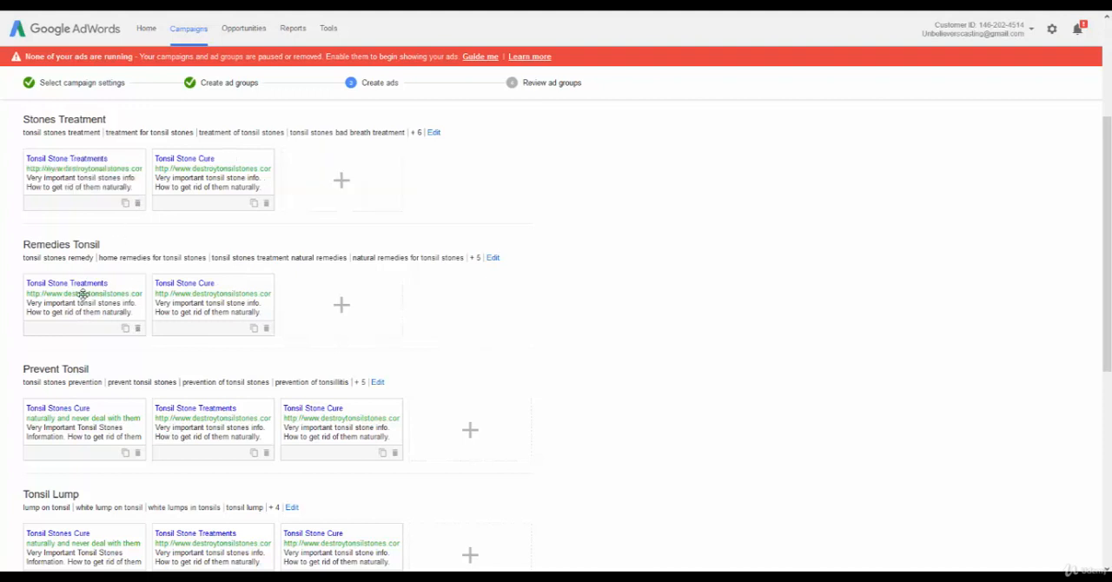
pyautogui.scroll(1, 136, 207)
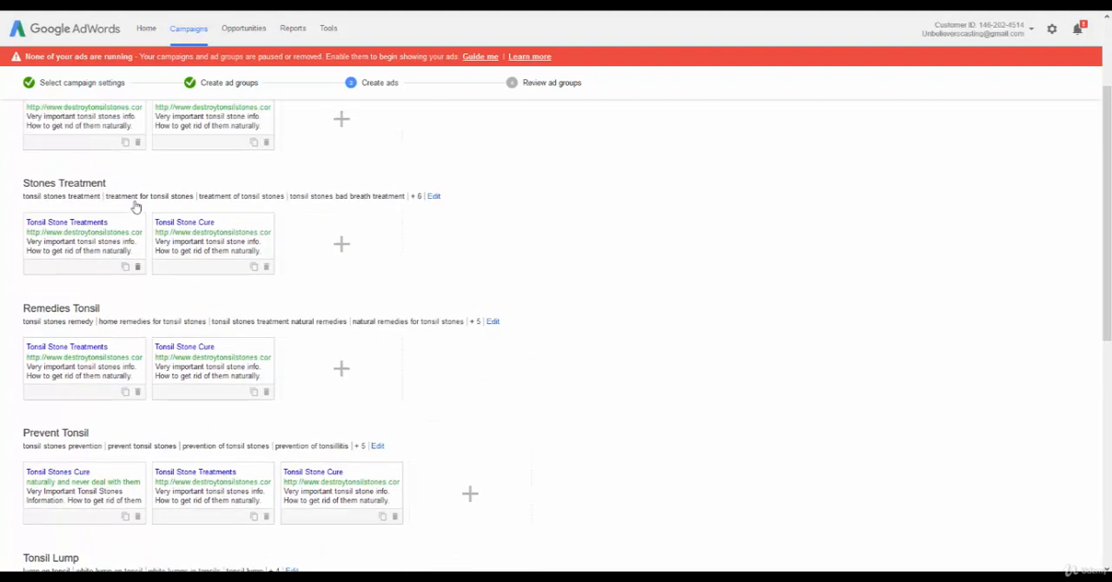
pyautogui.scroll(2, 133, 217)
pyautogui.scroll(-3, 131, 251)
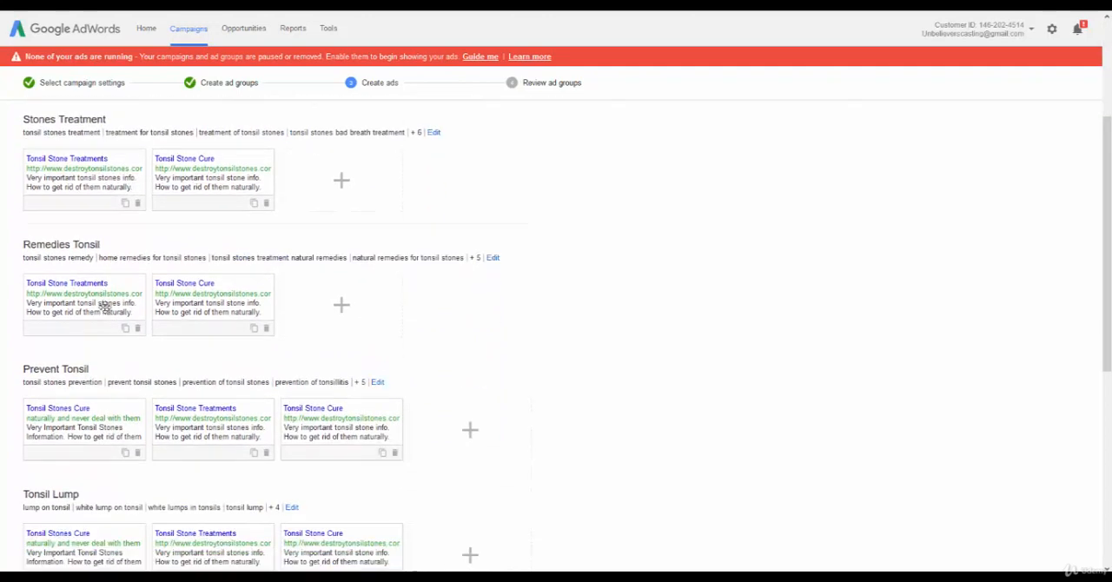
pyautogui.scroll(-3, 106, 304)
pyautogui.click(137, 254)
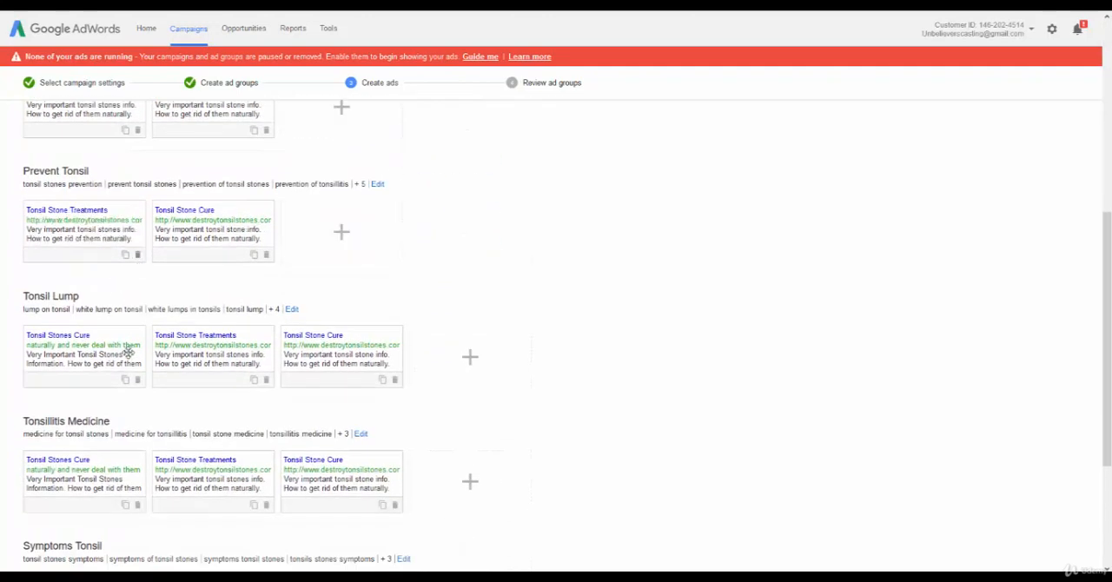
pyautogui.click(137, 385)
pyautogui.scroll(-2, 137, 365)
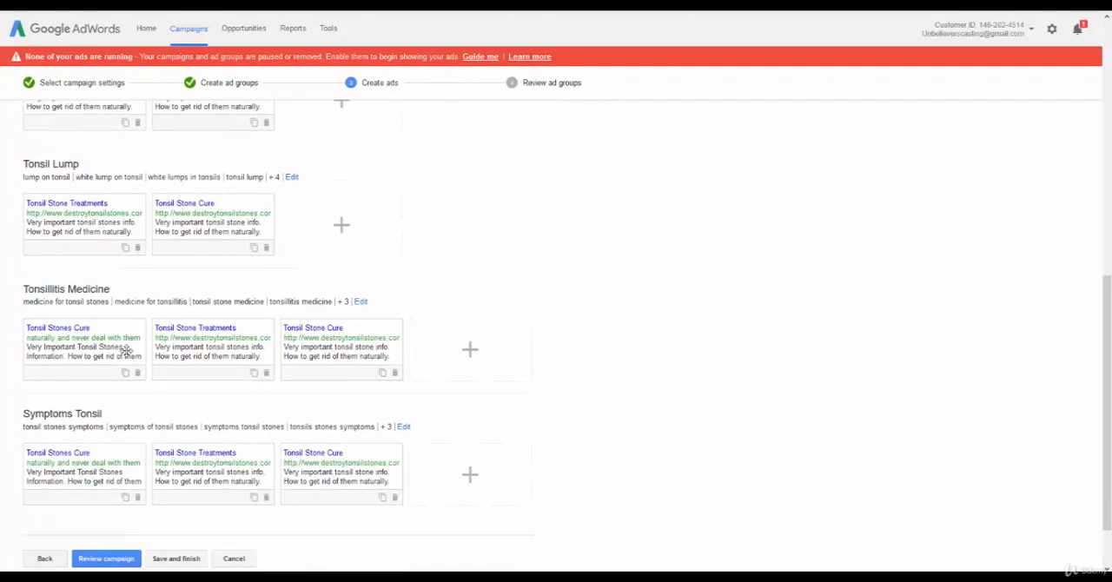
pyautogui.click(140, 374)
pyautogui.scroll(-2, 126, 387)
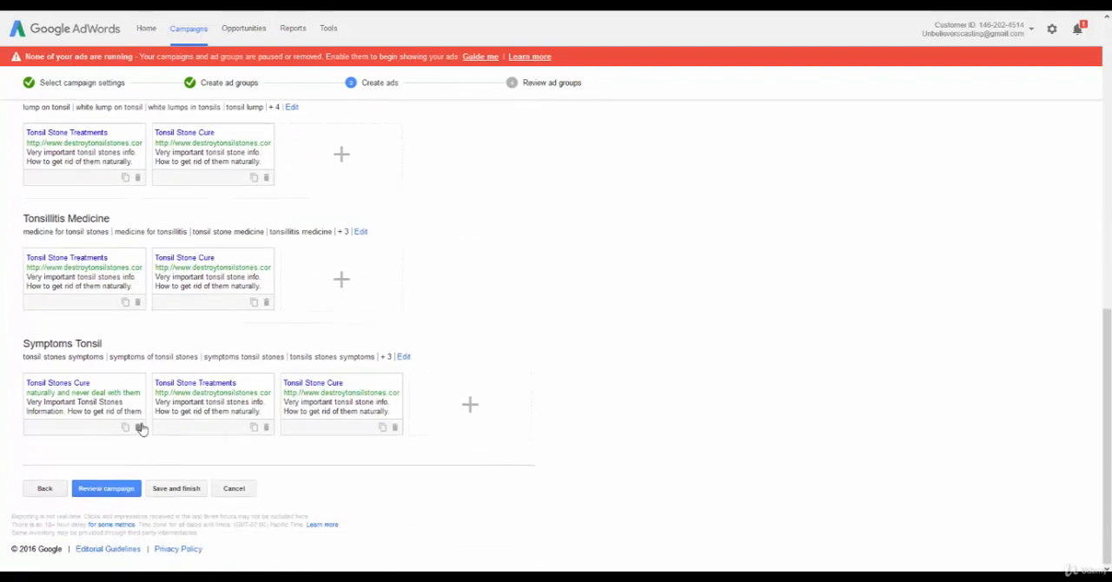
pyautogui.click(137, 426)
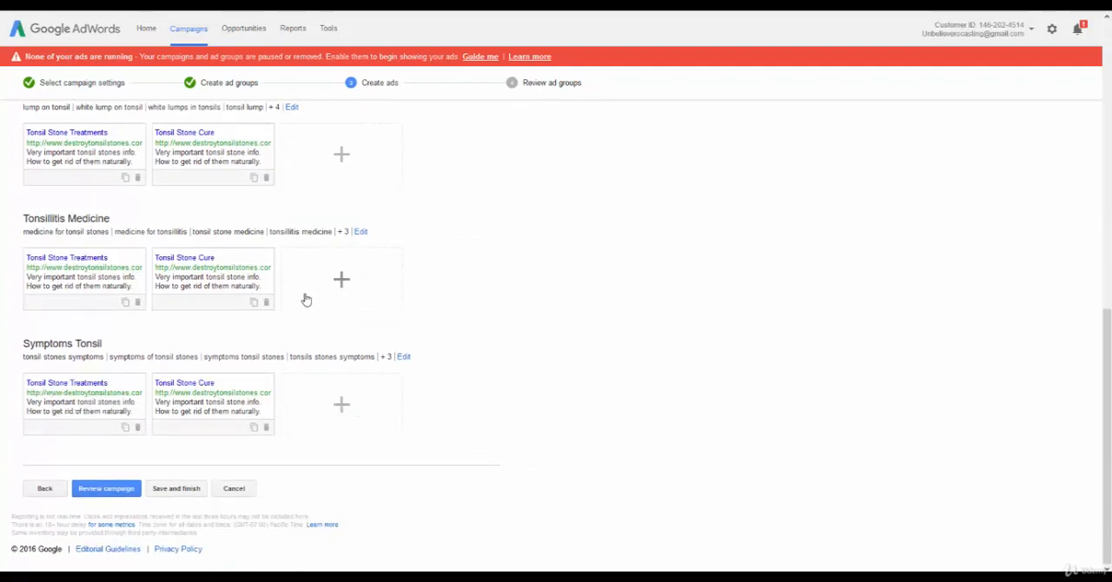
pyautogui.click(339, 282)
pyautogui.scroll(-2, 139, 261)
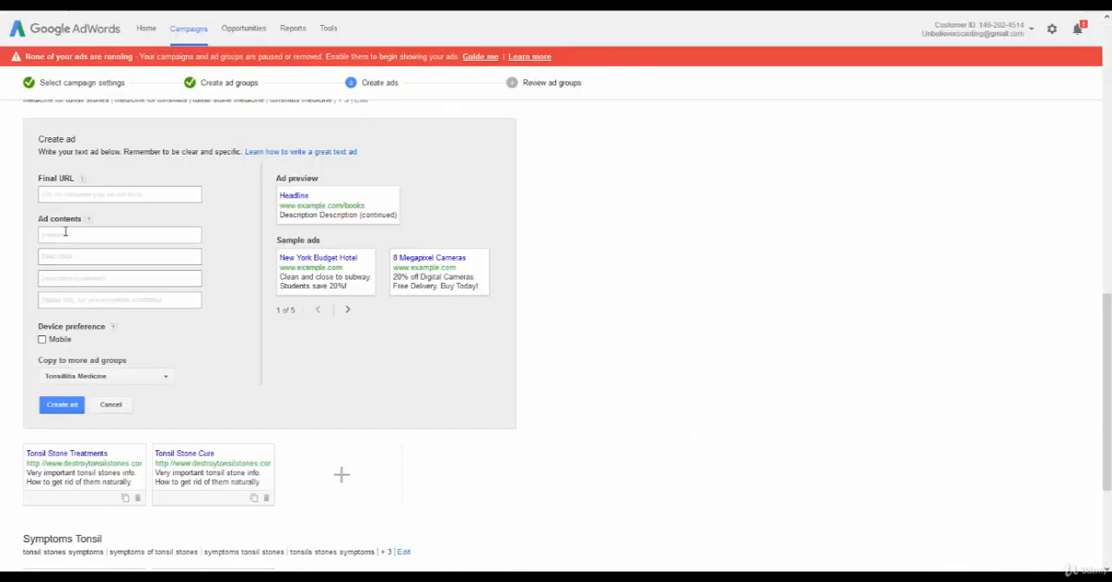
pyautogui.click(57, 197)
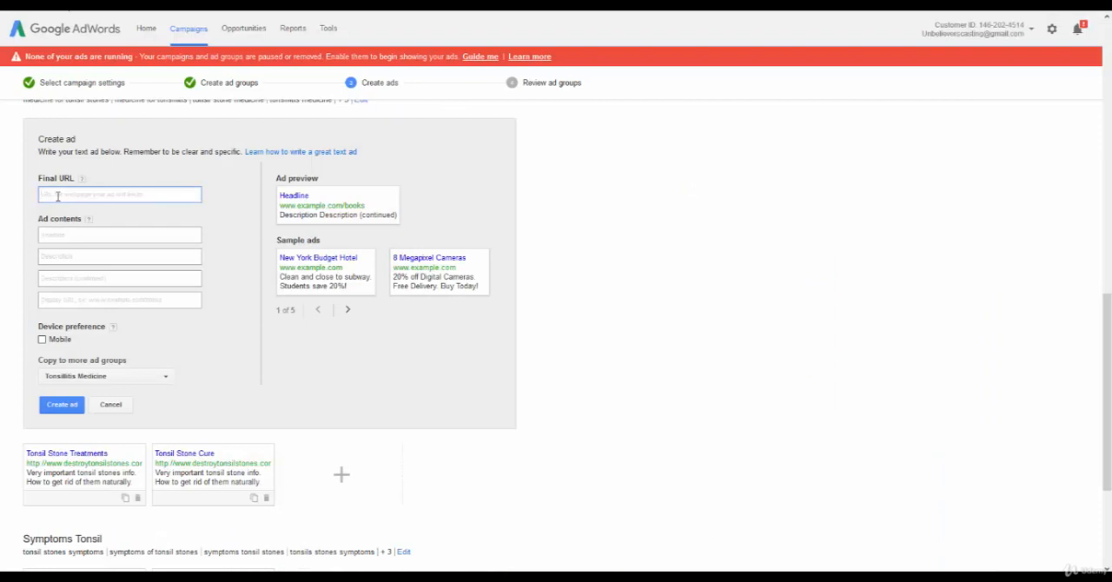
pyautogui.write('http://www.destroytonsilstones.com/')
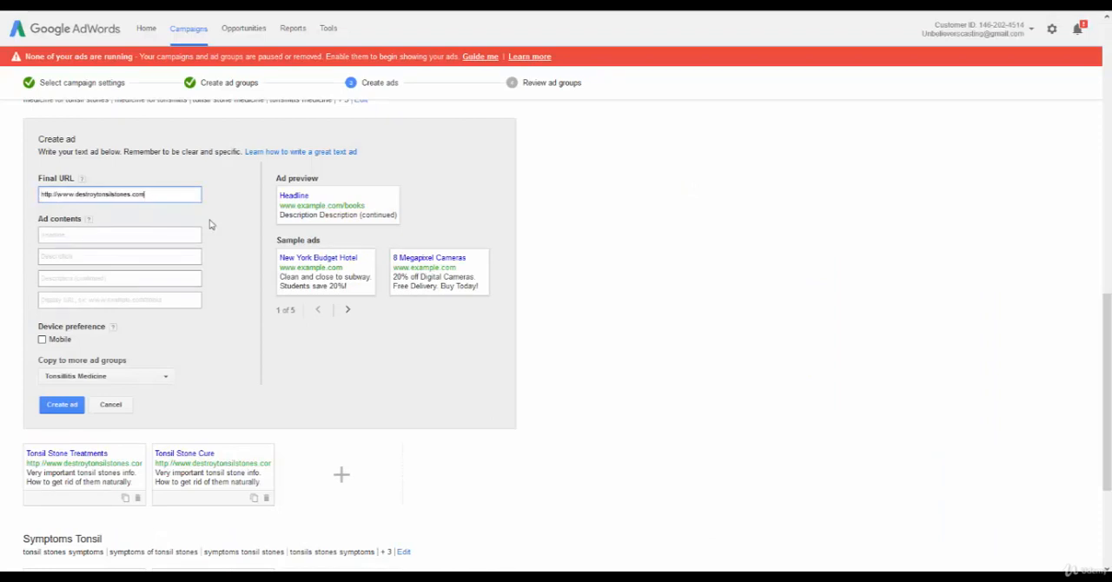
pyautogui.click(120, 233)
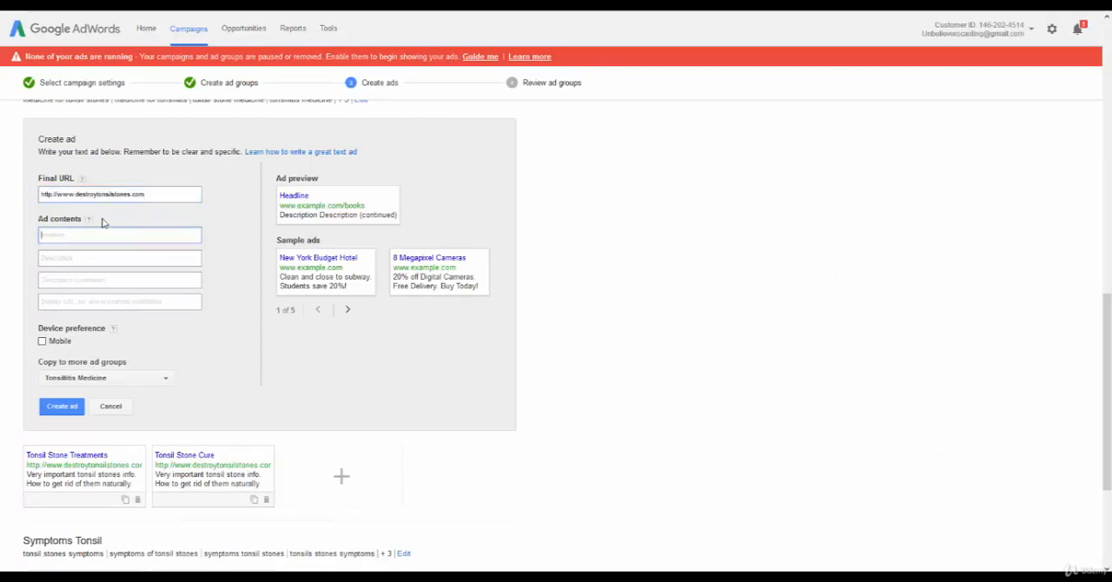
pyautogui.write('Tonsil St')
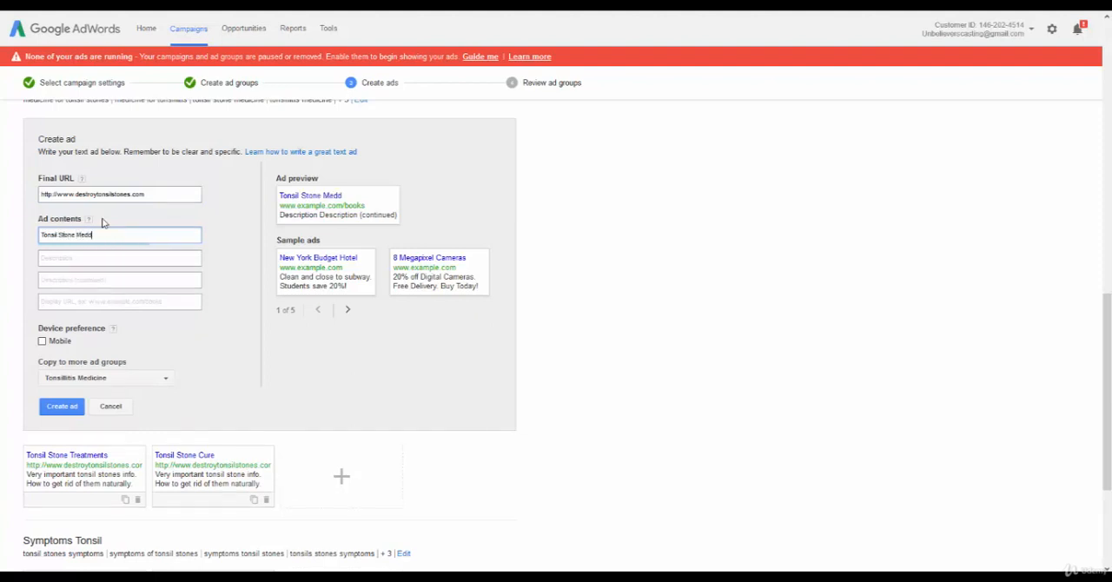
pyautogui.write('one Medicine?')
pyautogui.press('Tab')
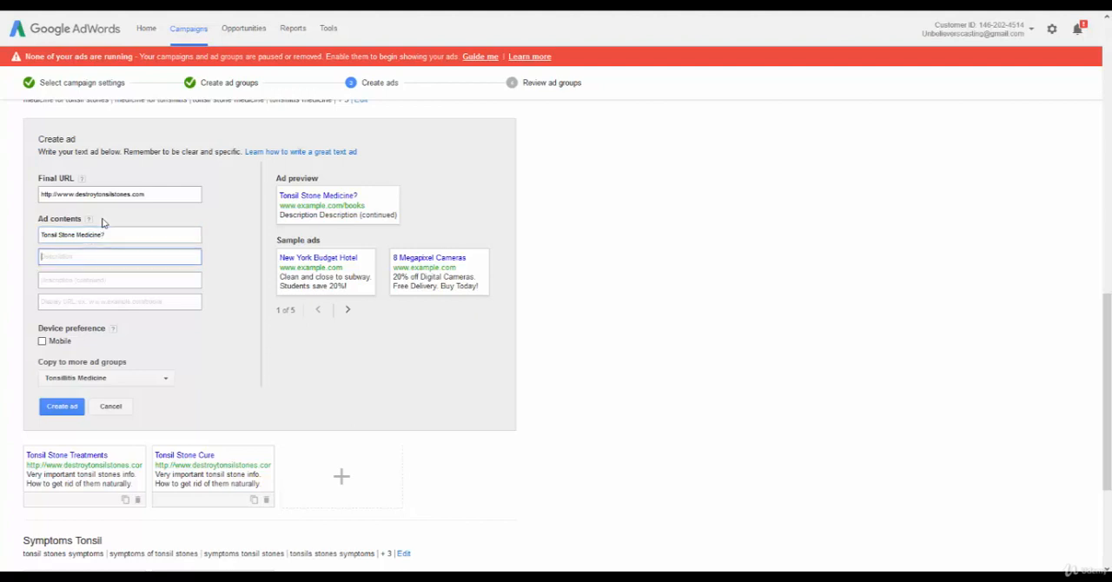
pyautogui.write('You')
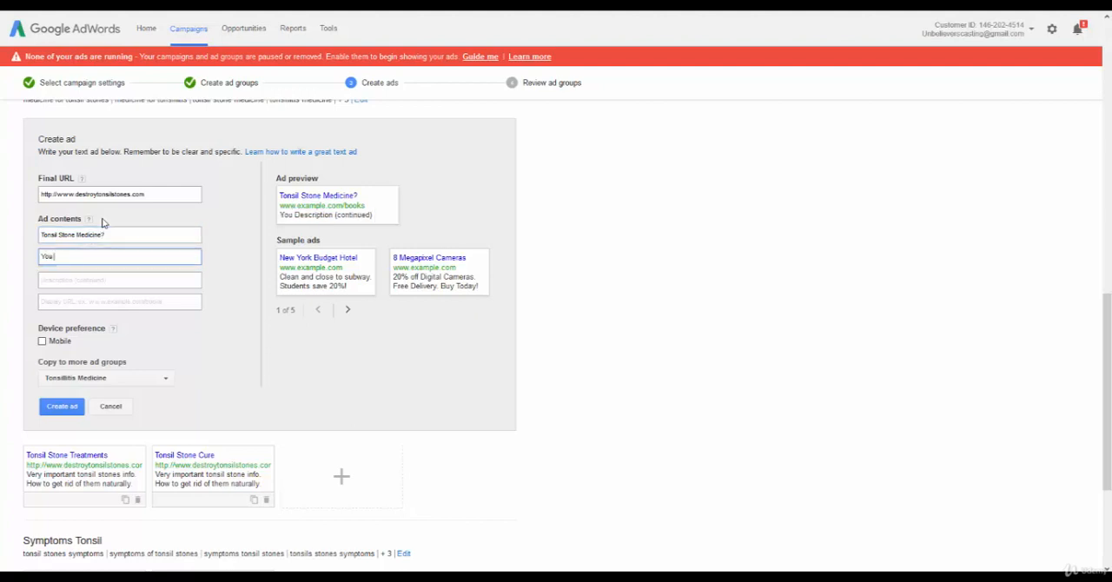
pyautogui.press('BackSpace')
pyautogui.press('BackSpace')
pyautogui.press('BackSpace')
pyautogui.write('You')
pyautogui.press('BackSpace')
pyautogui.press('BackSpace')
pyautogui.press('BackSpace')
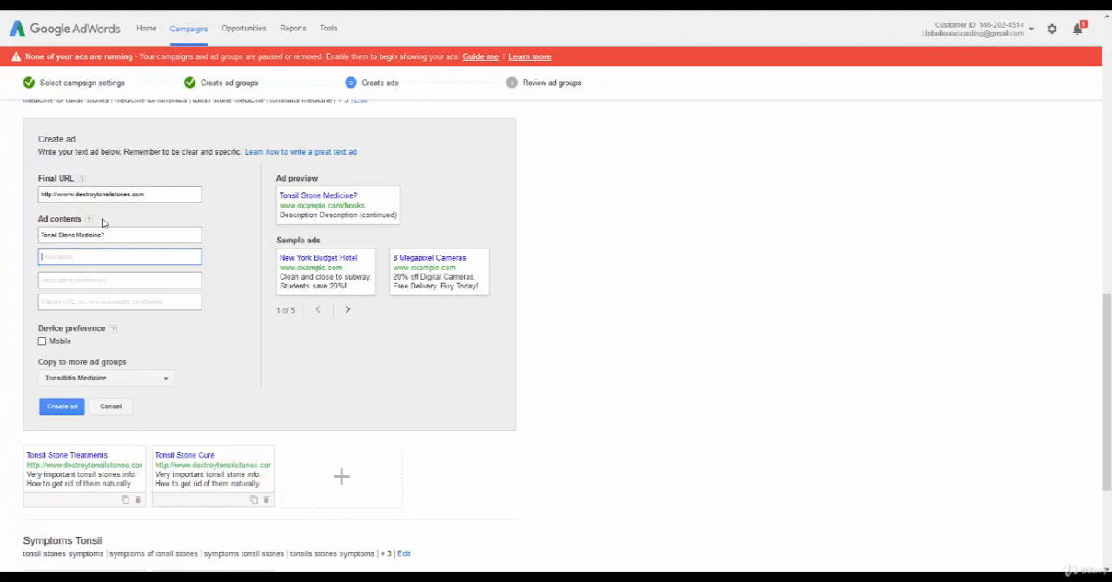
pyautogui.write('Very important i')
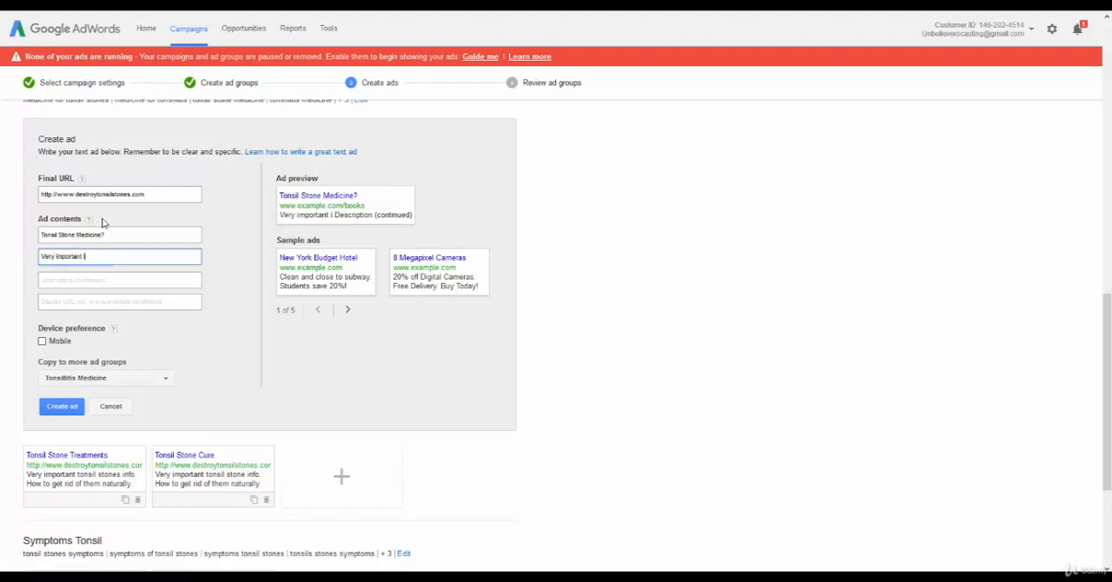
pyautogui.write('nformation.')
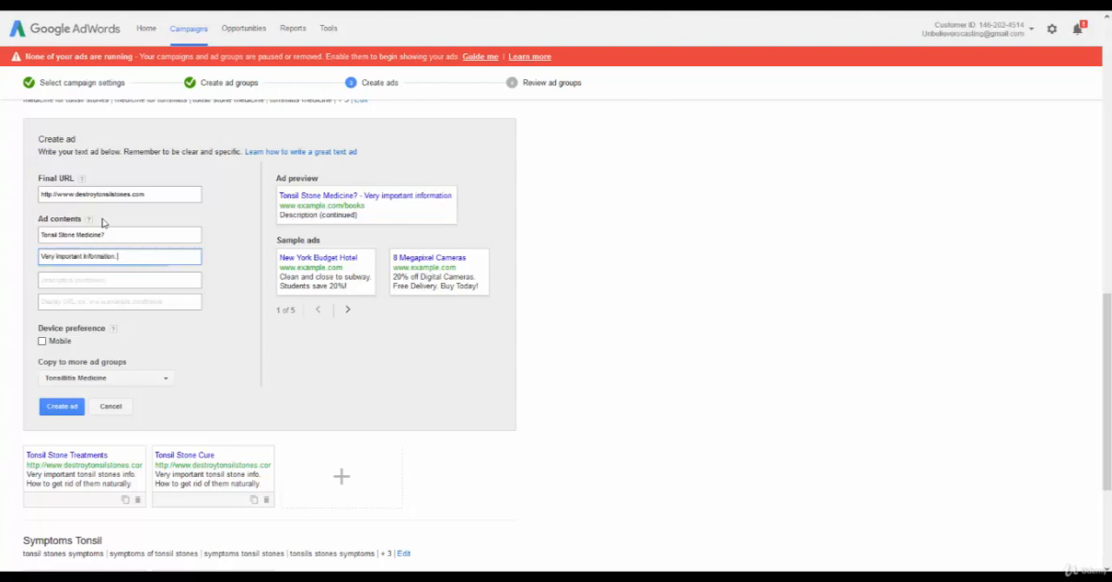
pyautogui.press('Tab')
pyautogui.write('You')
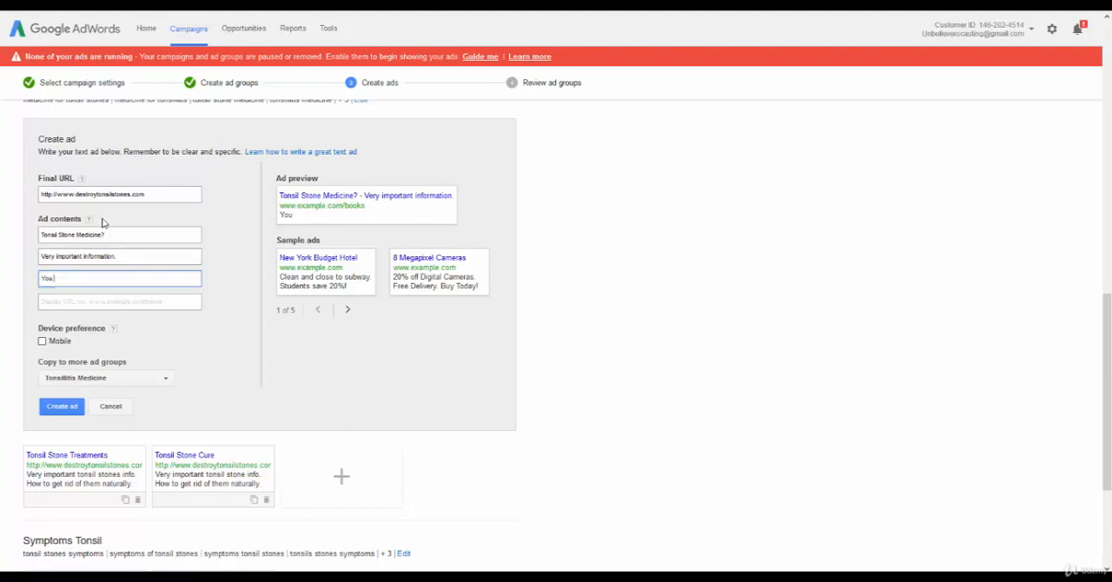
pyautogui.press('BackSpace')
pyautogui.press('BackSpace')
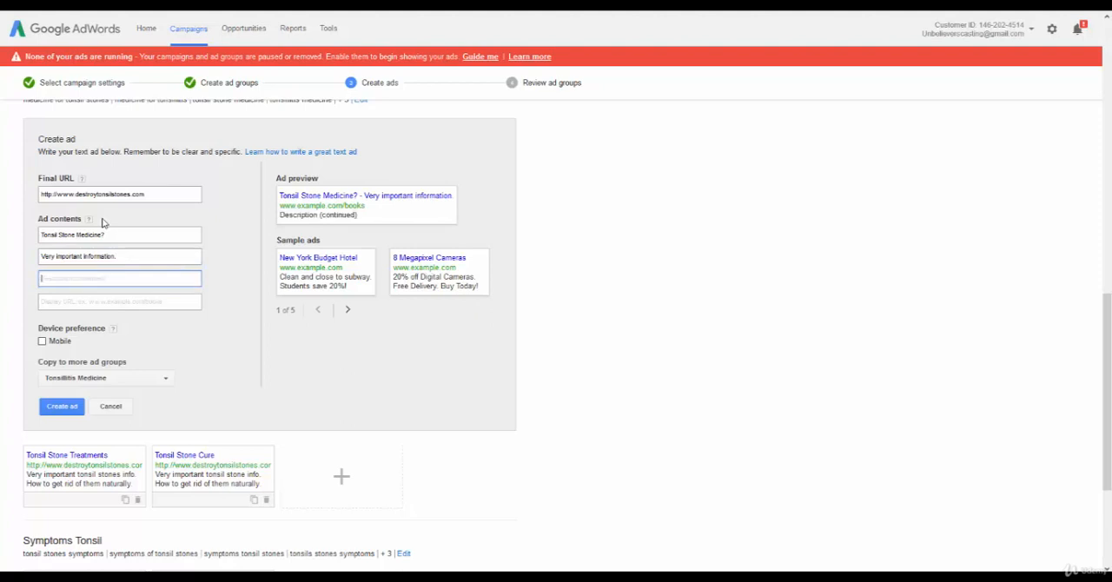
pyautogui.hotkey('shift', 'Tab')
pyautogui.hotkey('ctrl', 'a')
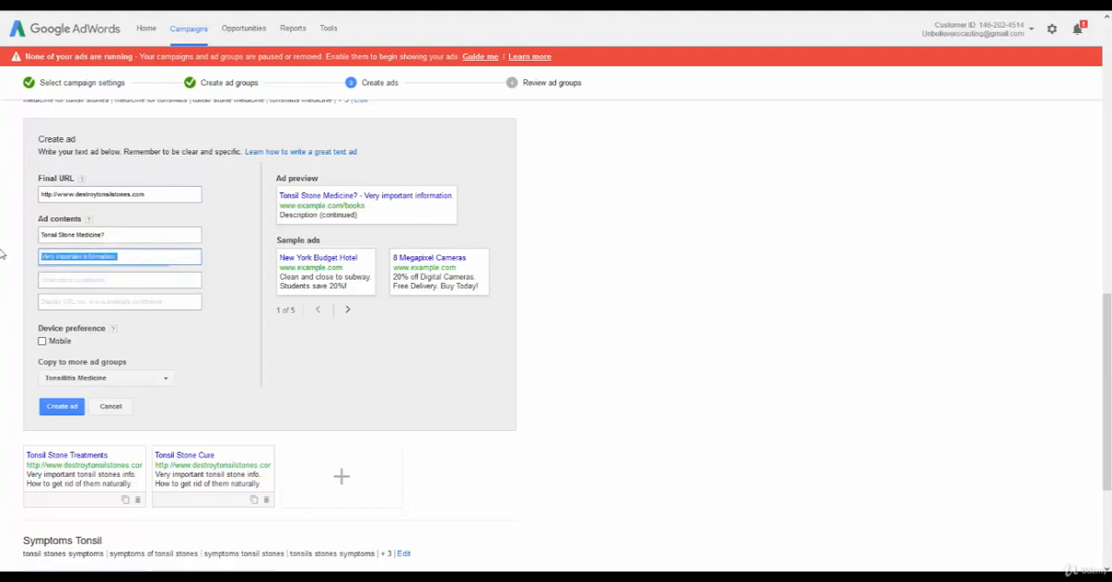
pyautogui.press('BackSpace')
pyautogui.write('You')
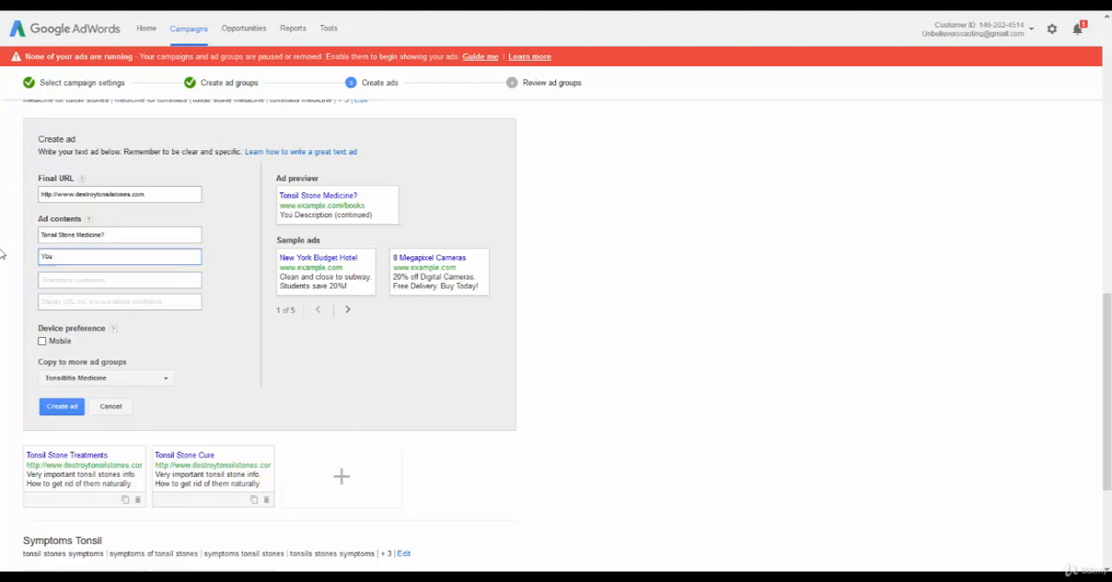
pyautogui.press('BackSpace')
pyautogui.press('BackSpace')
pyautogui.press('BackSpace')
# Fill in the ad's two description lines with "How to get rid of tonsil stones" and "without medicine.".
pyautogui.write('How to get rid of tonsi')
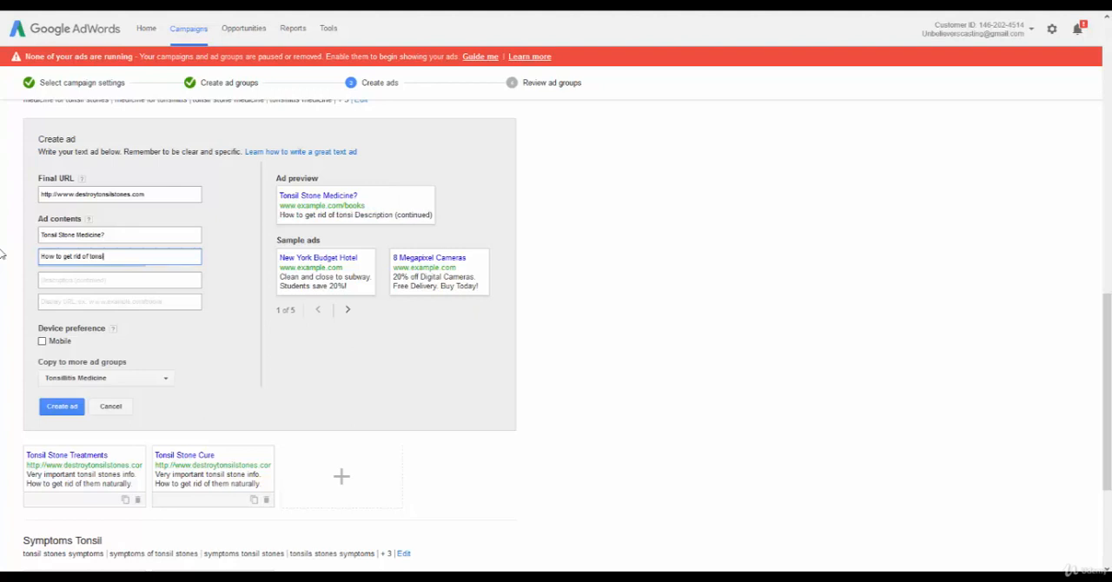
pyautogui.write('l stones')
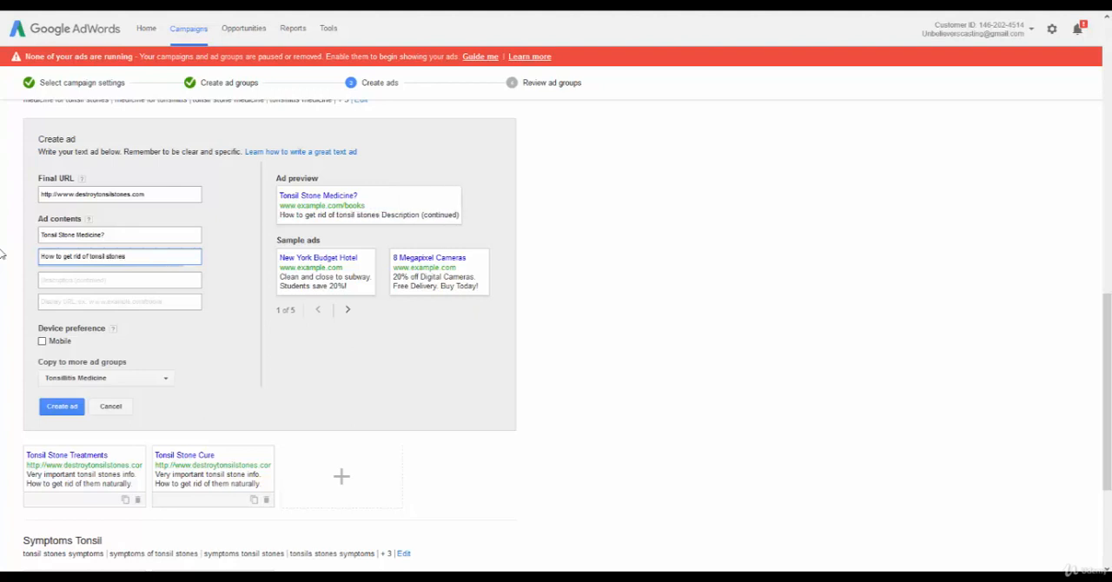
pyautogui.press('Tab')
pyautogui.write('without me')
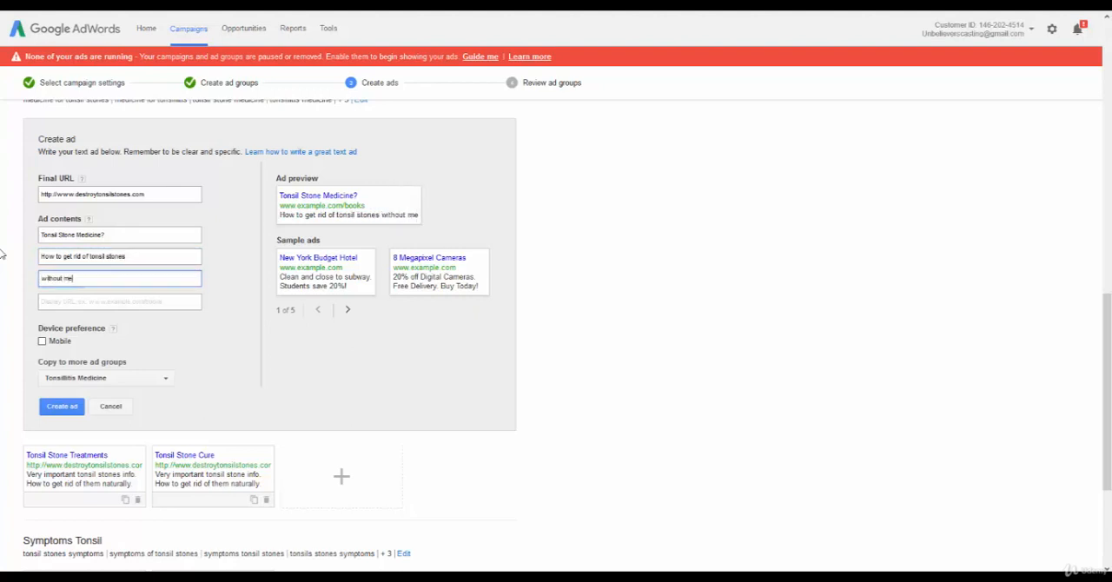
pyautogui.write('dicine.')
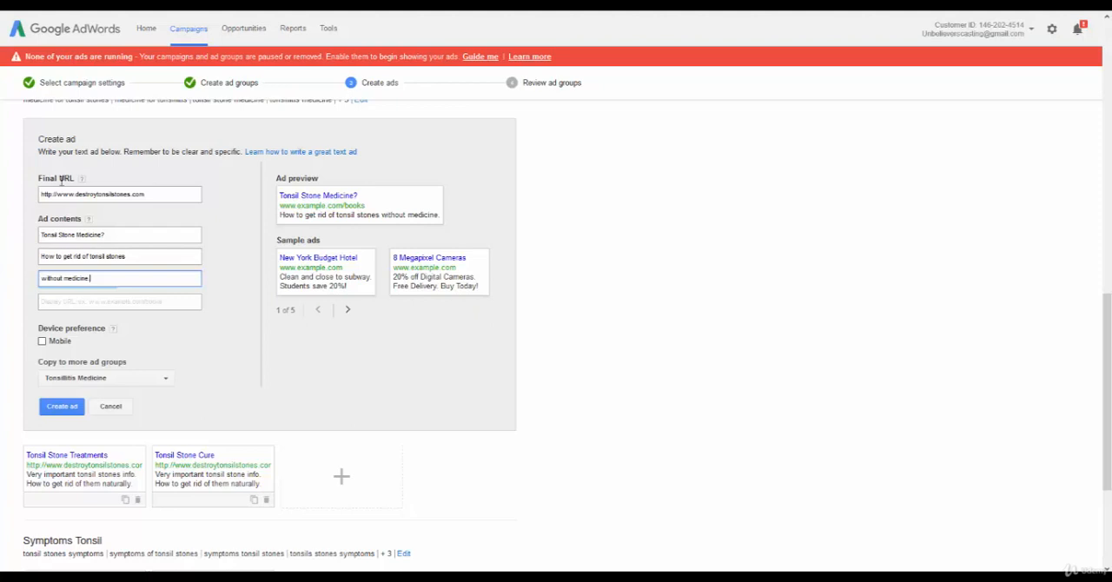
pyautogui.press('Tab')
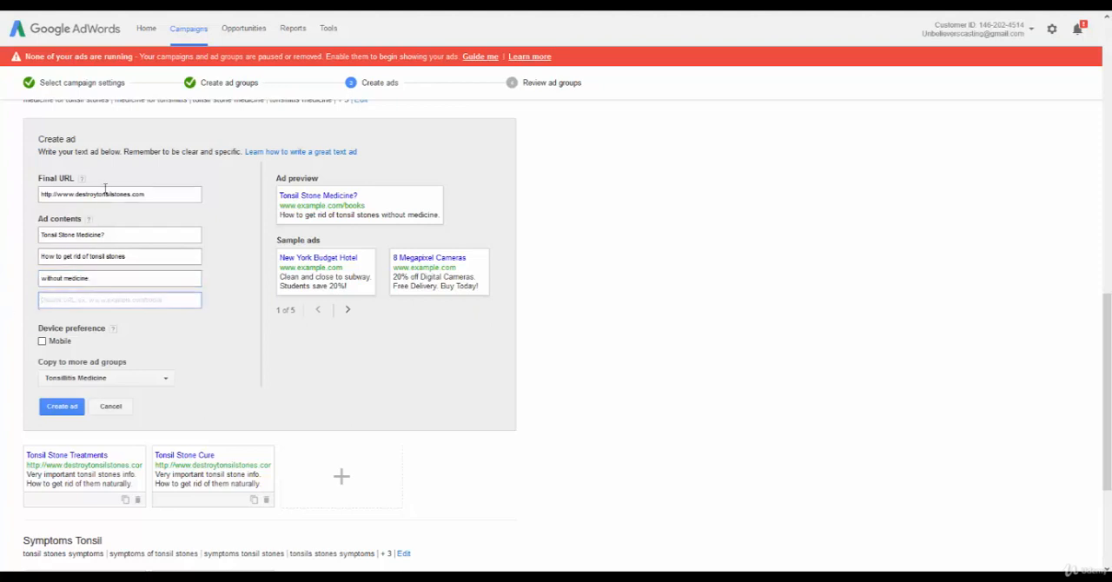
pyautogui.tripleClick(104, 192)
pyautogui.hotkey('ctrl', 'c')
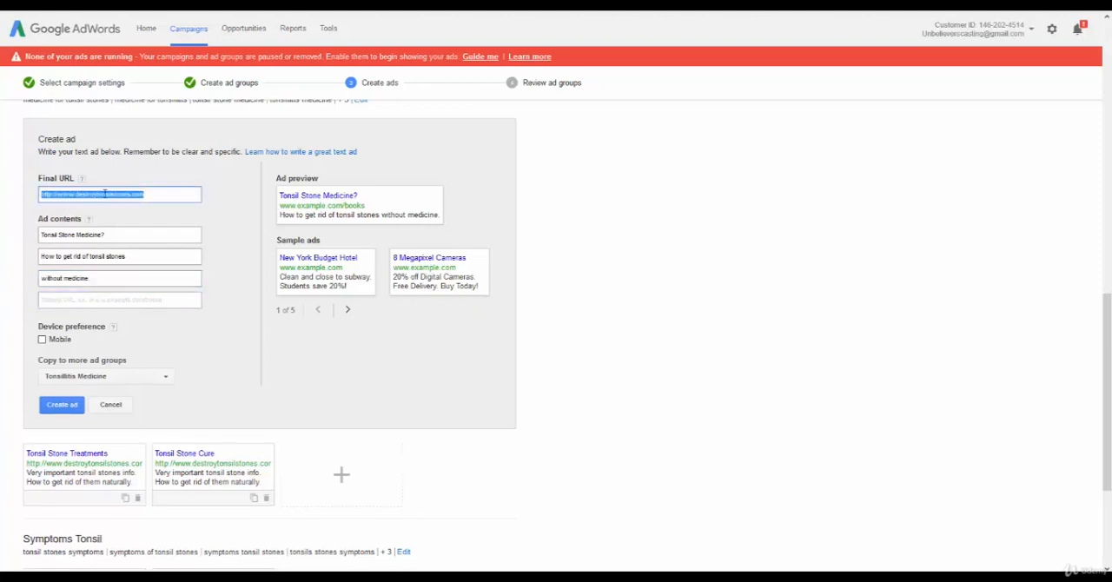
pyautogui.click(61, 301)
pyautogui.hotkey('ctrl', 'v')
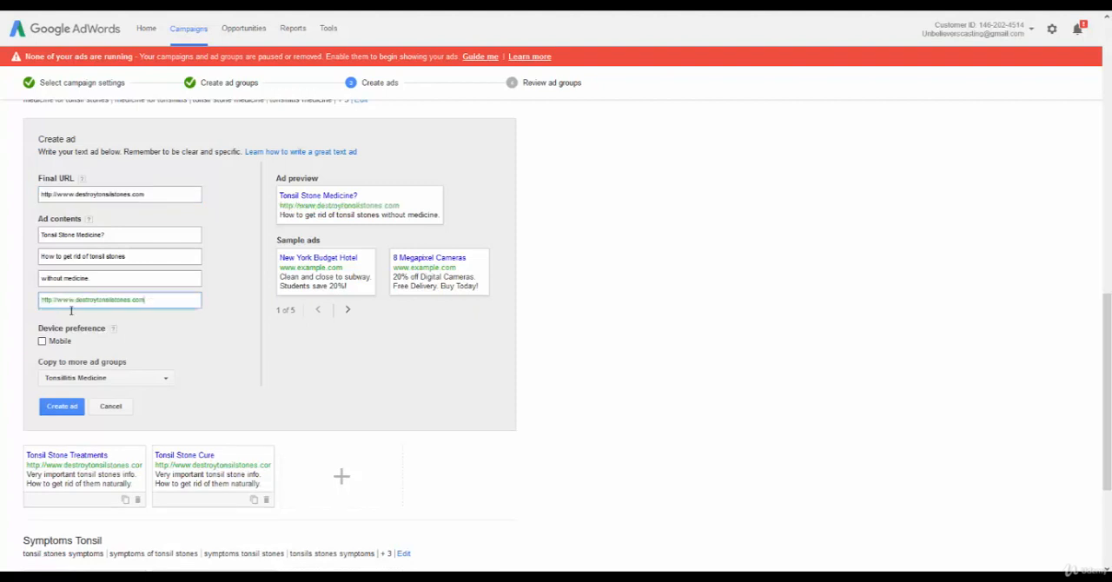
pyautogui.click(180, 342)
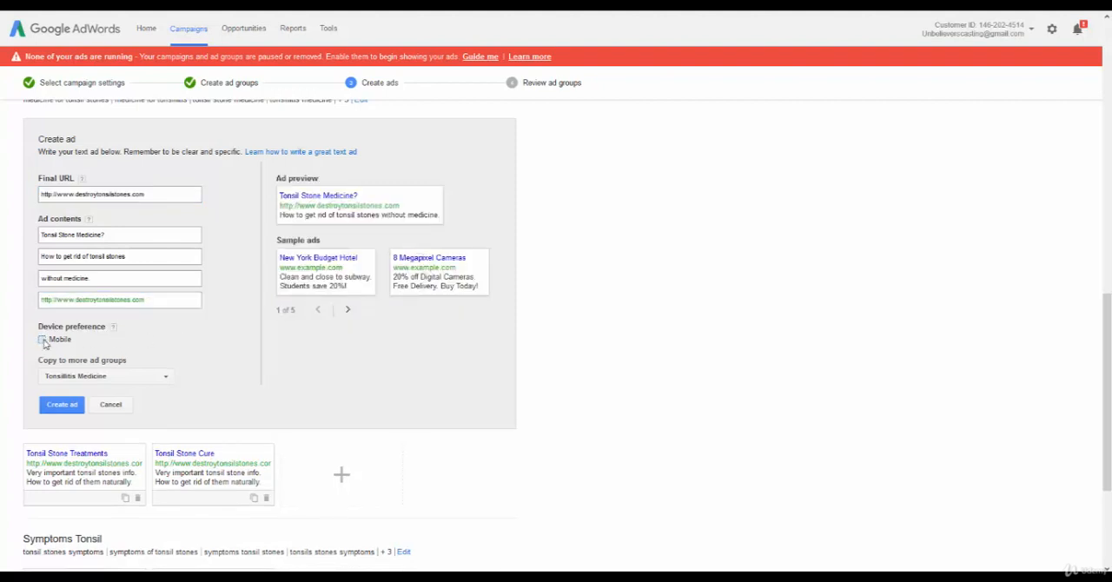
# Set the ad's device preference to mobile and create it for the Tonsillitis Medicine ad group only.
pyautogui.click(42, 341)
pyautogui.click(146, 379)
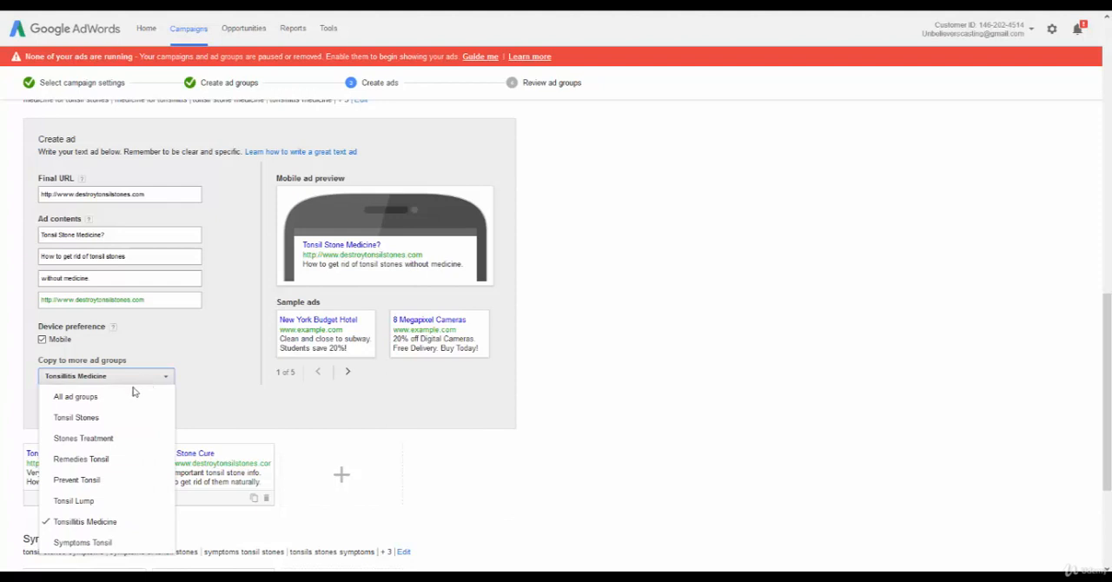
pyautogui.click(80, 522)
pyautogui.click(83, 521)
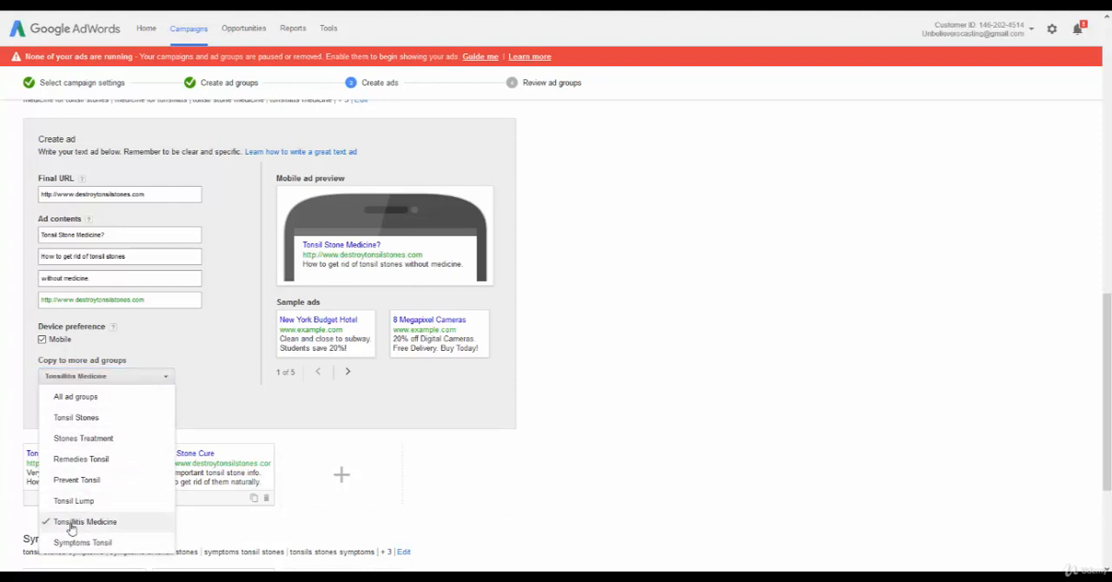
pyautogui.click(194, 351)
pyautogui.click(61, 404)
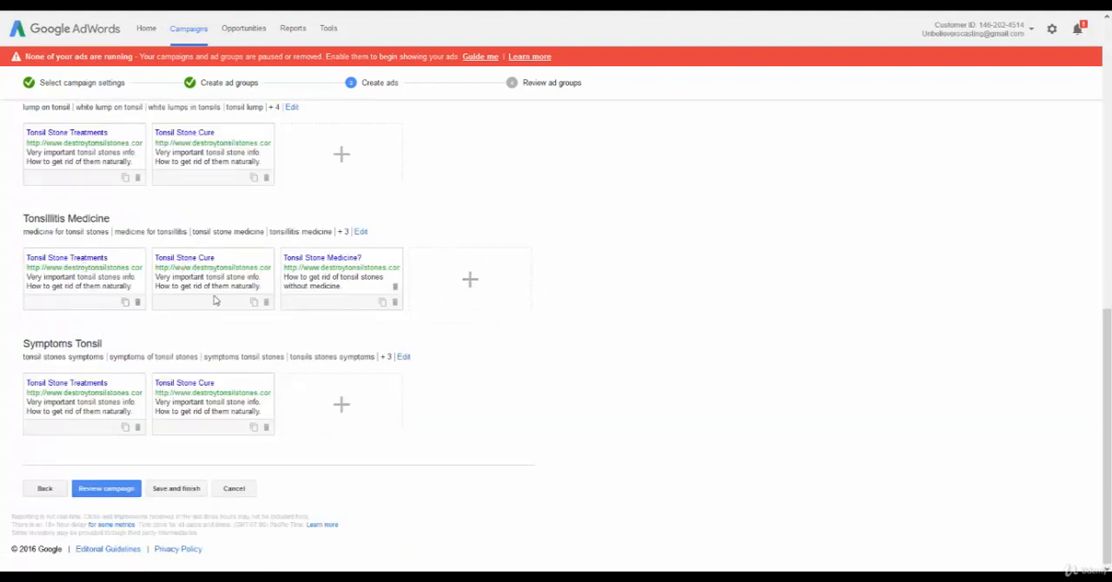
# Review the campaign, try to save and finish it, and choose to go back to editing.
pyautogui.click(119, 490)
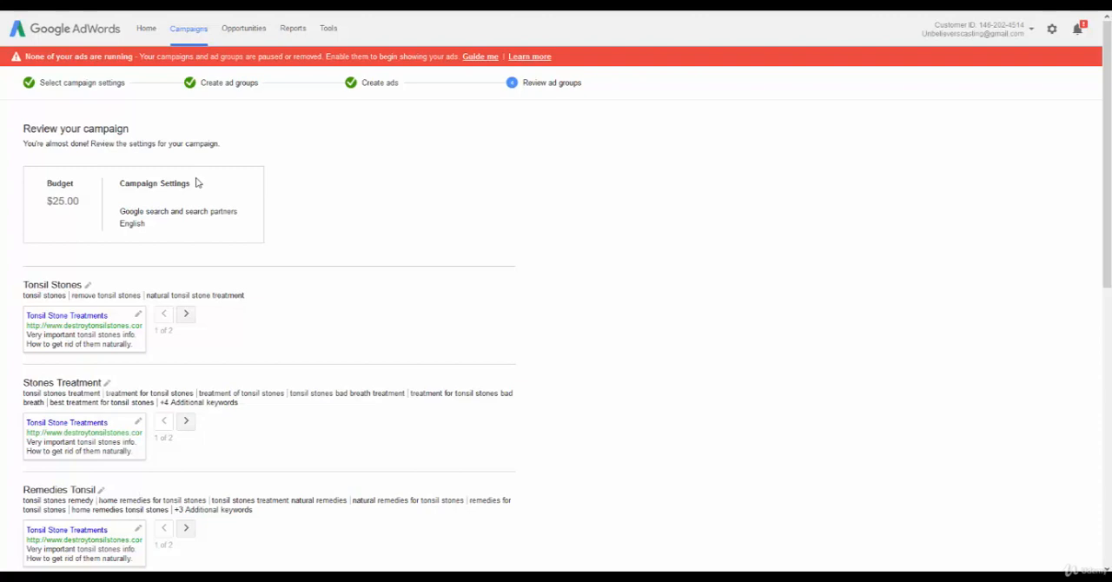
pyautogui.scroll(-10, 377, 266)
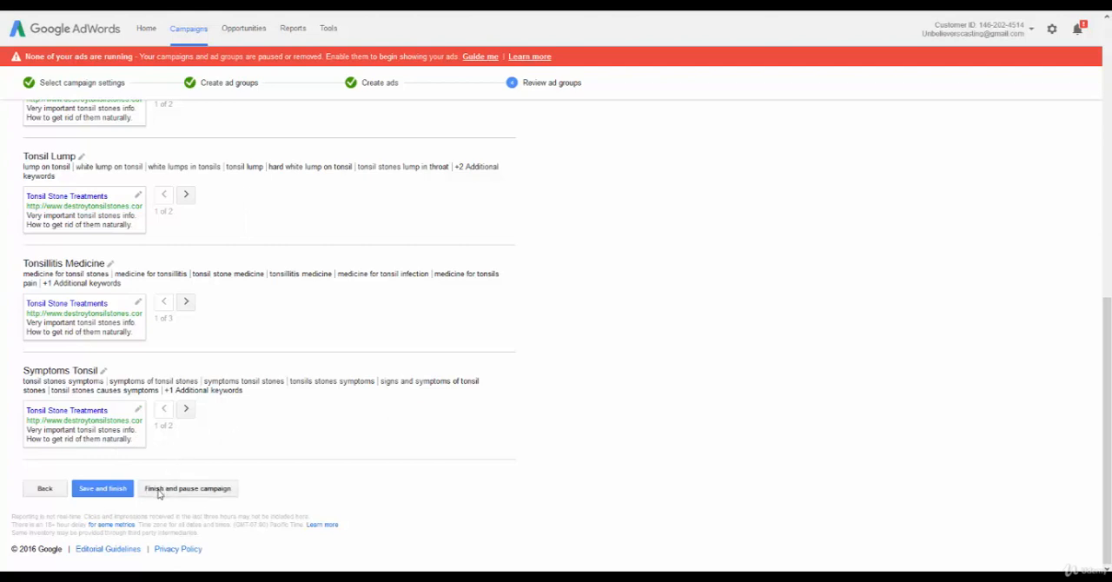
pyautogui.click(87, 489)
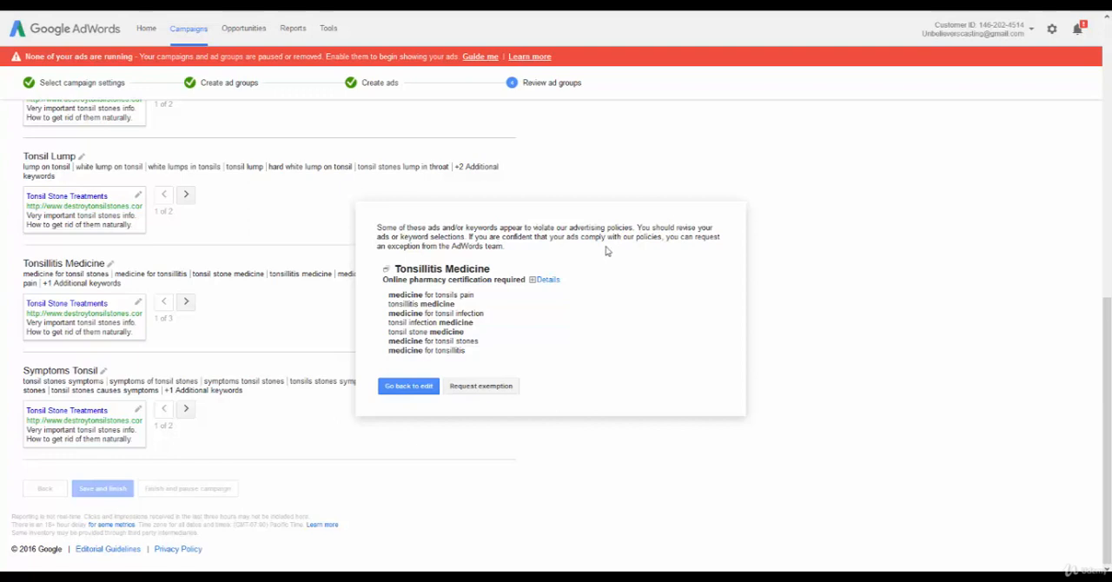
pyautogui.click(410, 387)
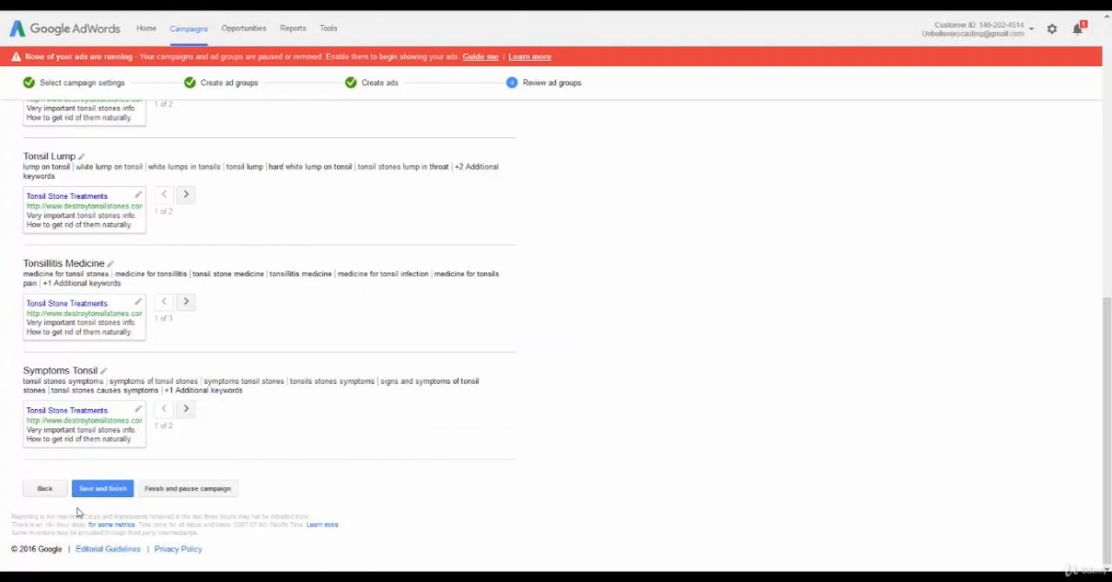
# Return to the ad group setup stage and remove the Tonsillitis Medicine ad group with all its medicine keywords.
pyautogui.click(45, 488)
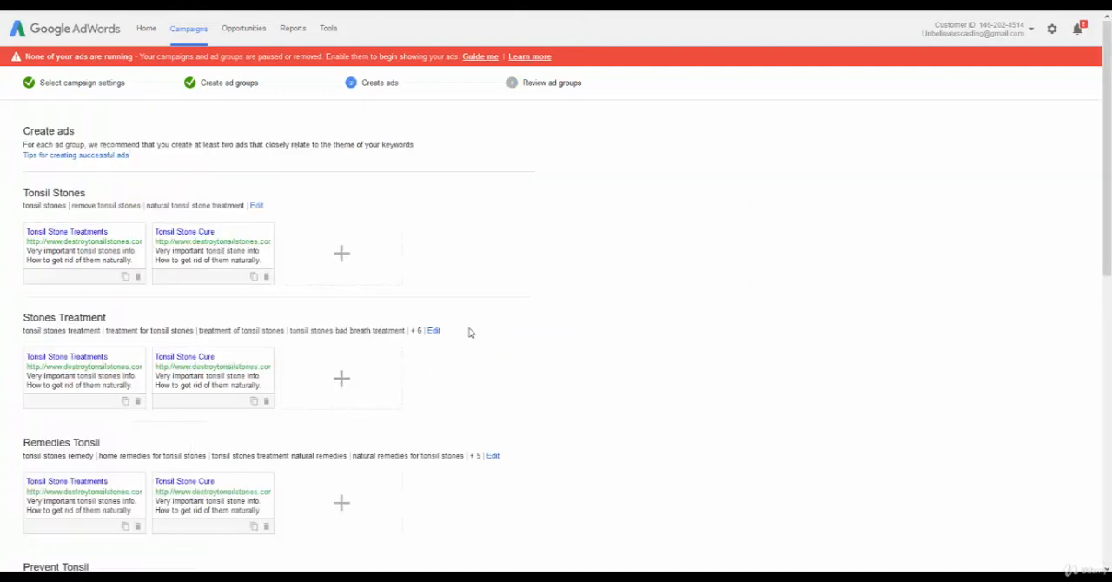
pyautogui.scroll(-2, 469, 333)
pyautogui.scroll(-3, 465, 333)
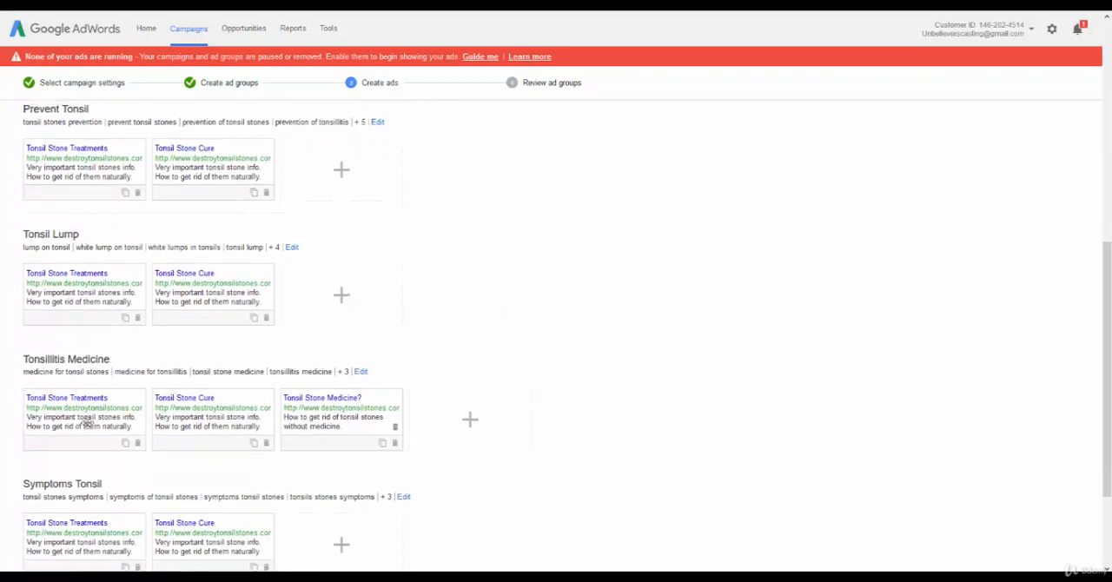
pyautogui.scroll(-2, 75, 466)
pyautogui.click(46, 488)
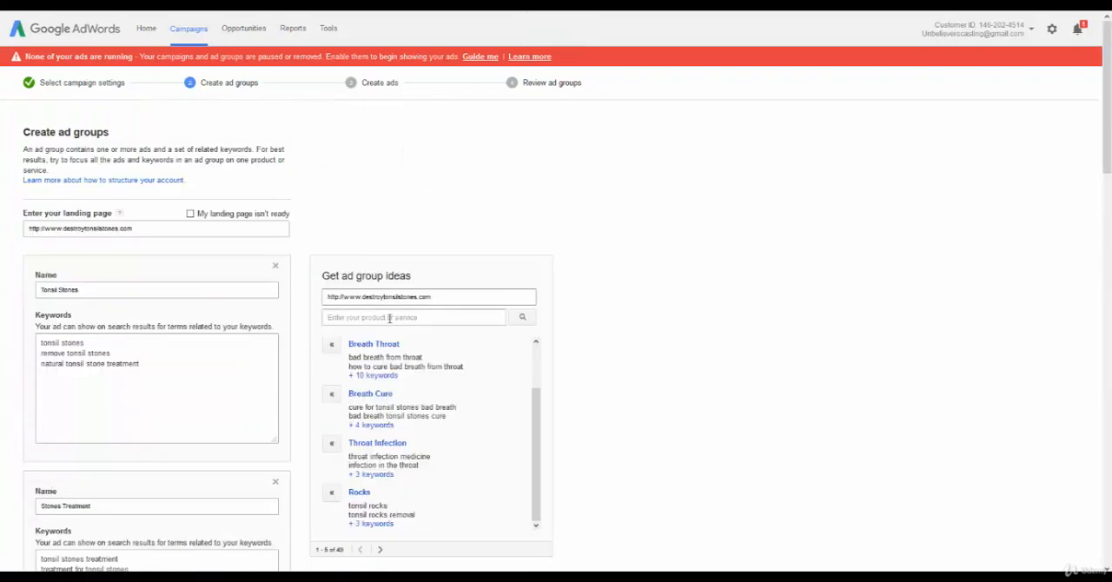
pyautogui.scroll(-2, 363, 237)
pyautogui.scroll(-6, 363, 237)
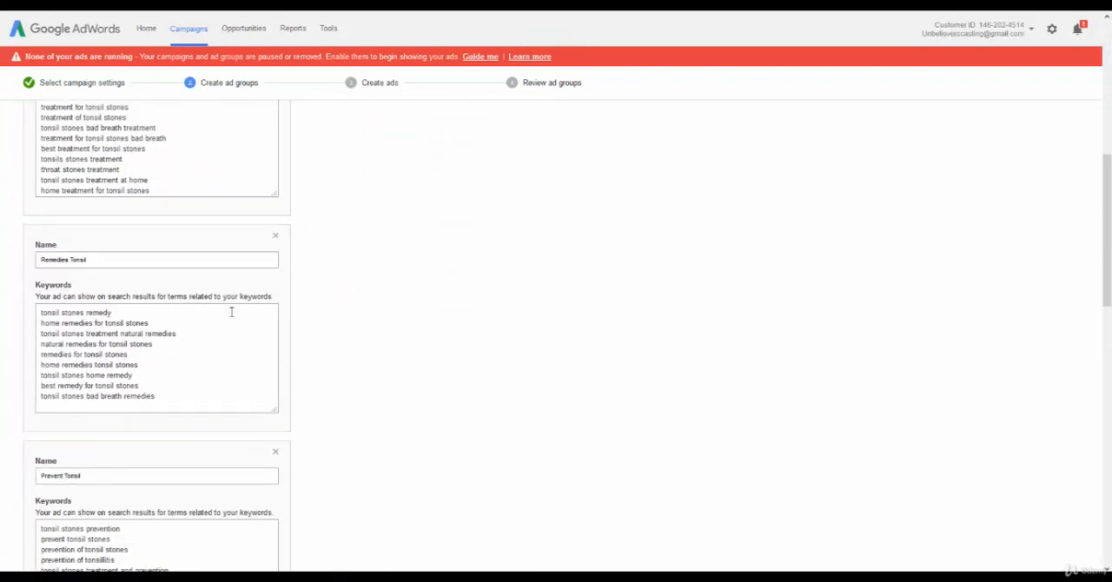
pyautogui.scroll(-4, 172, 325)
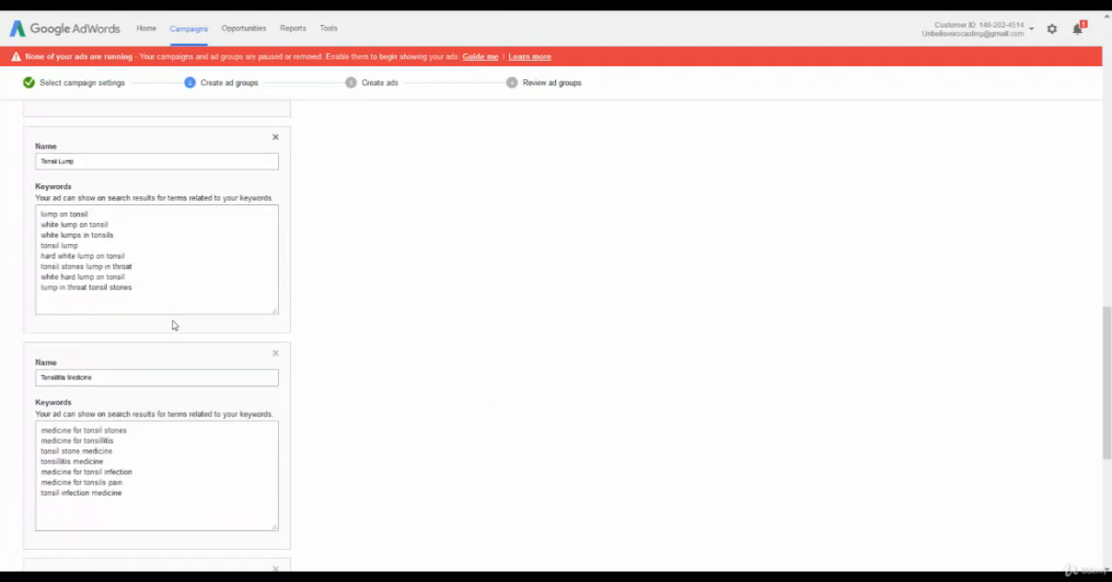
pyautogui.moveTo(131, 433); pyautogui.dragTo(2, 364)
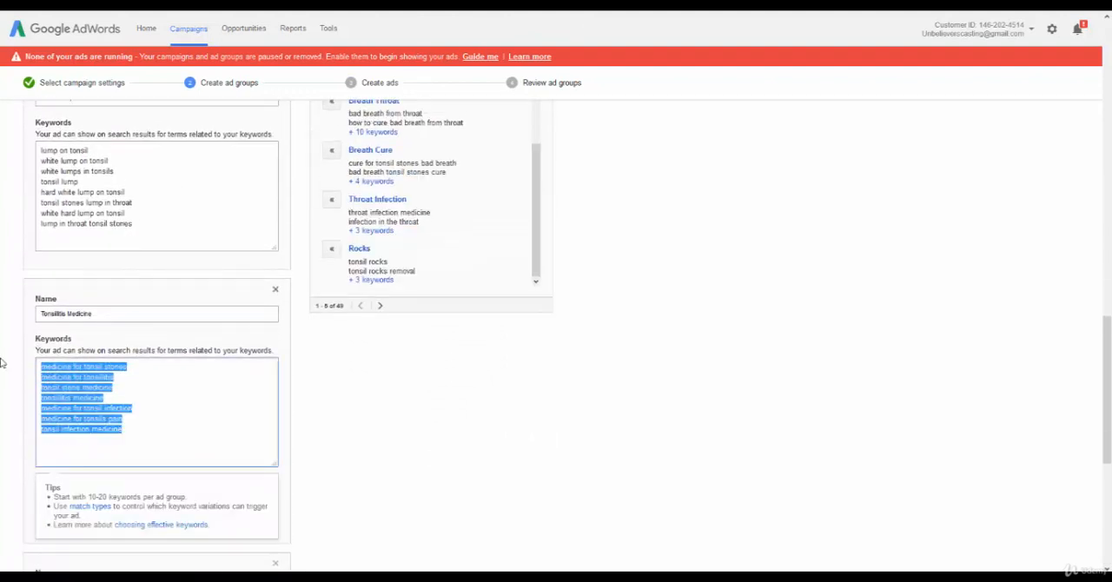
pyautogui.click(276, 288)
pyautogui.scroll(-2, 247, 291)
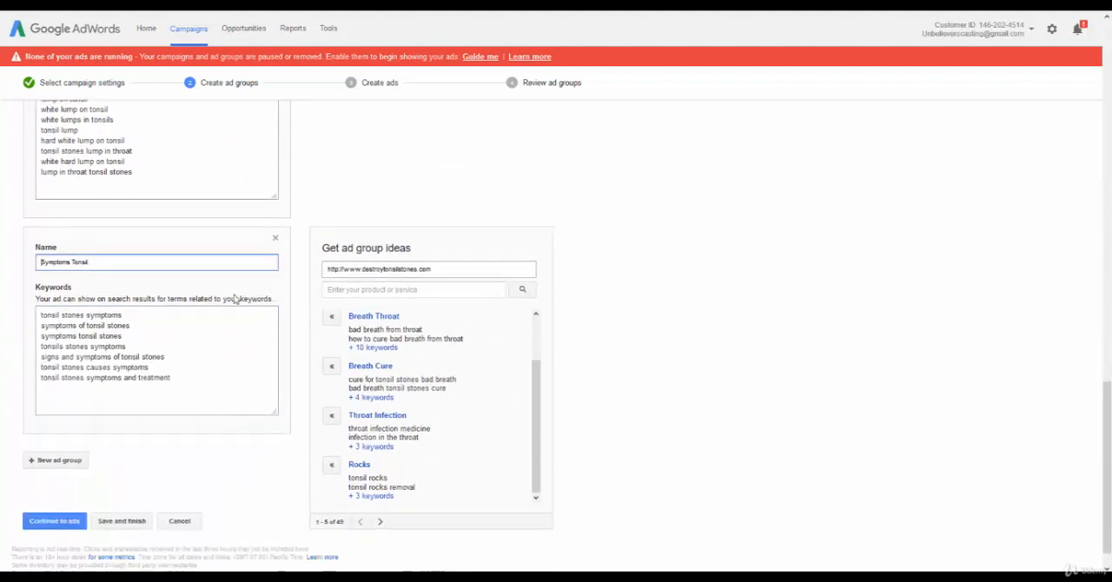
# Continue past the ads stage to the campaign review, and save and finish the Destroy Tonsil Stones campaign.
pyautogui.click(54, 490)
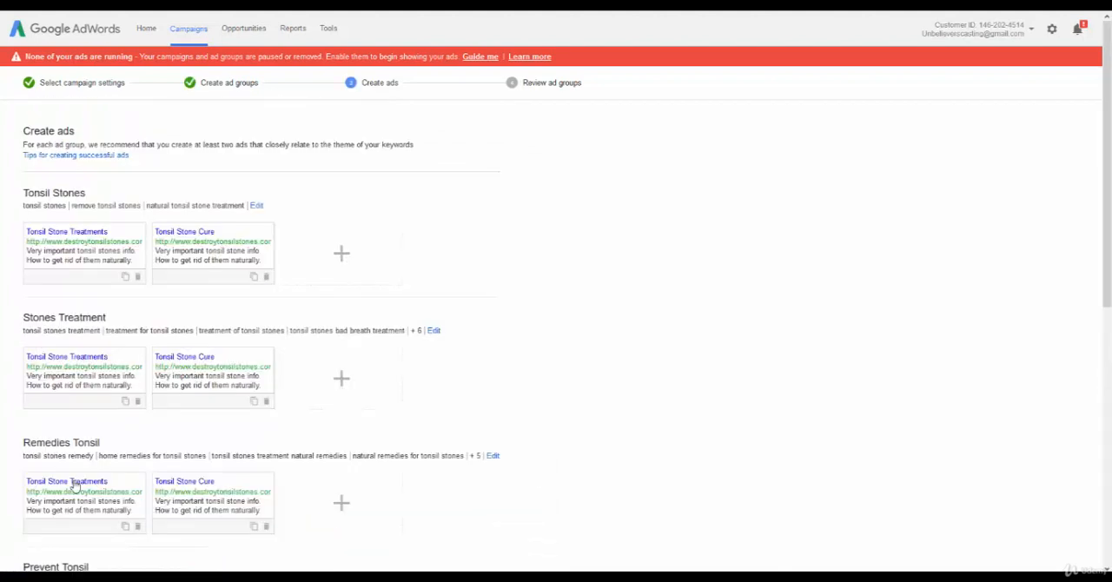
pyautogui.scroll(-6, 376, 280)
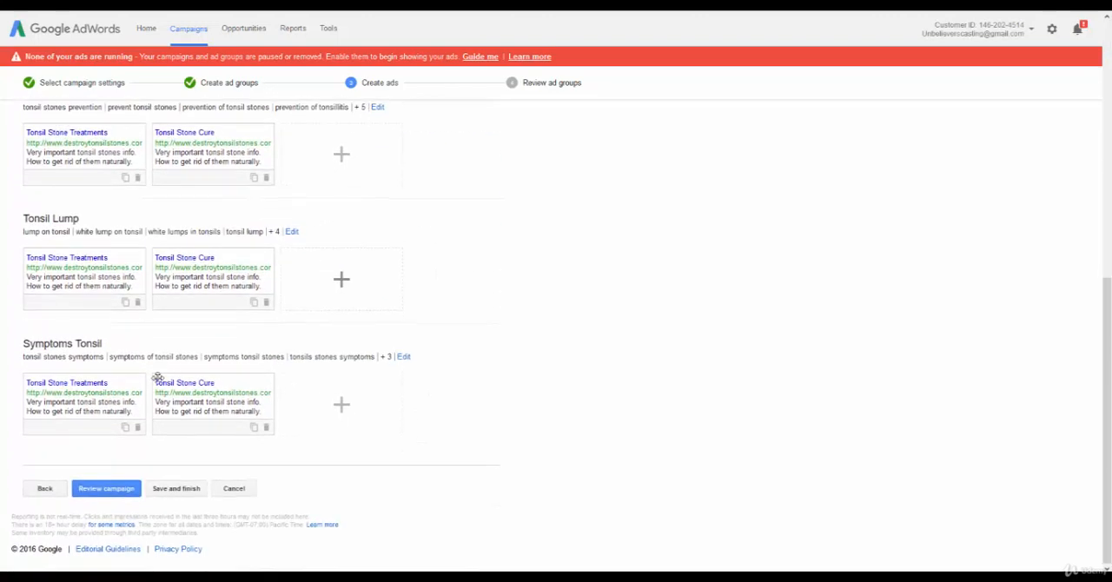
pyautogui.click(123, 492)
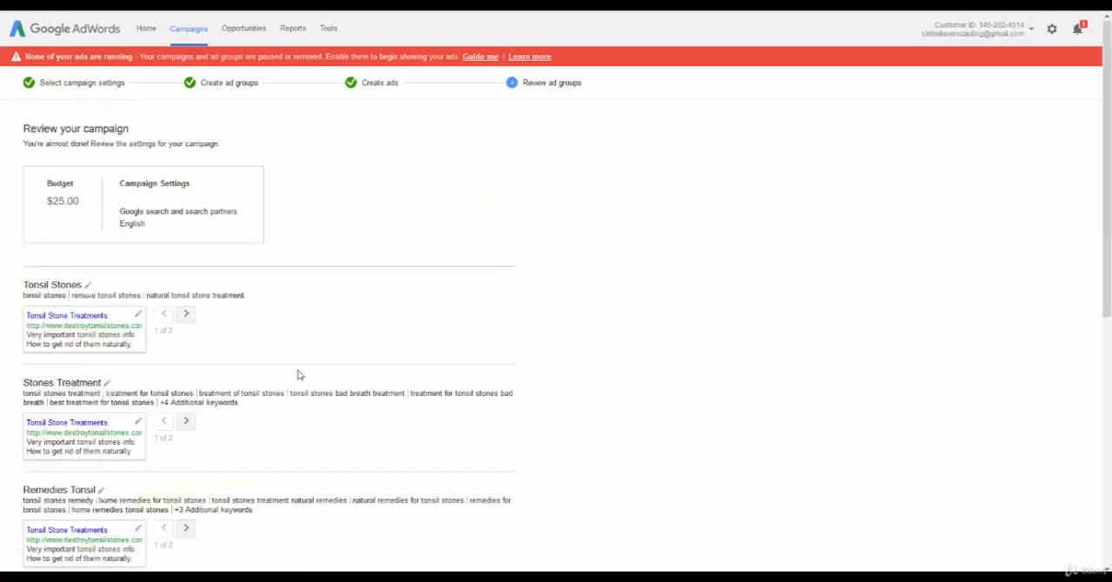
pyautogui.scroll(-5, 298, 375)
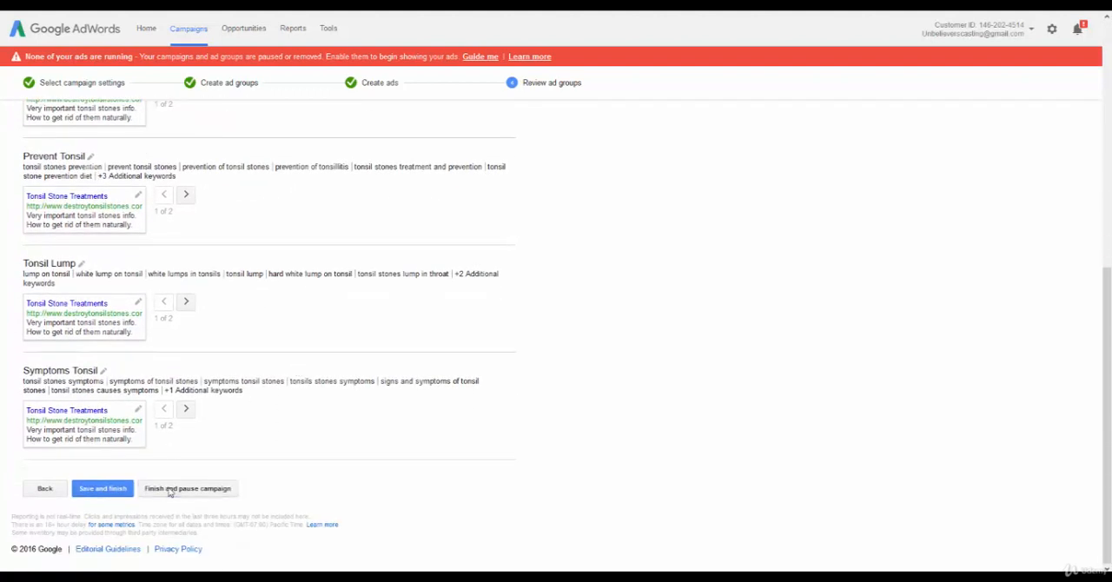
pyautogui.click(113, 492)
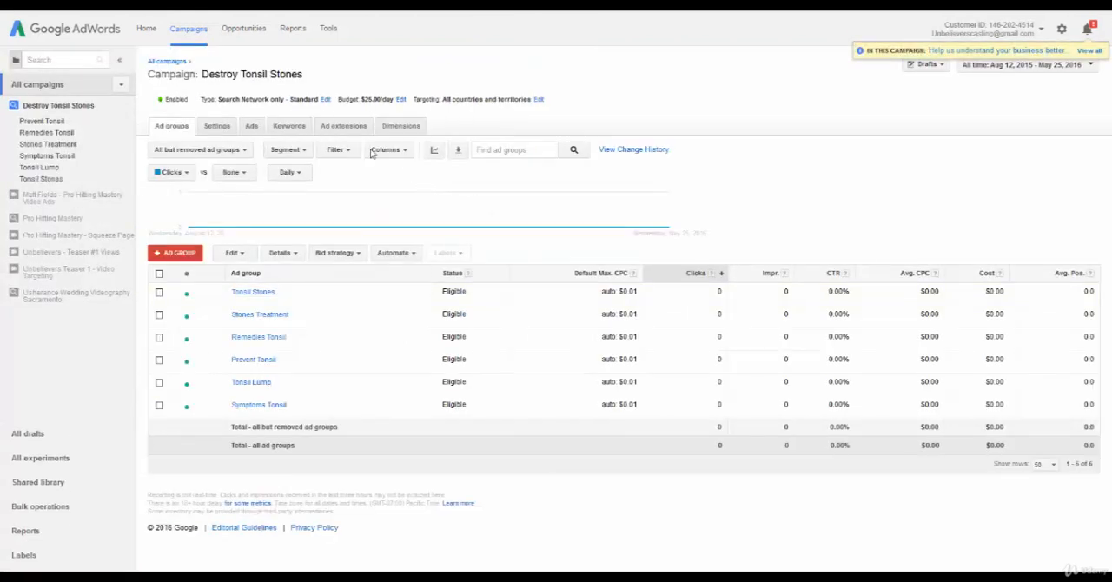
# Look through the ad groups across all campaigns and switch to the list of campaigns.
pyautogui.click(169, 62)
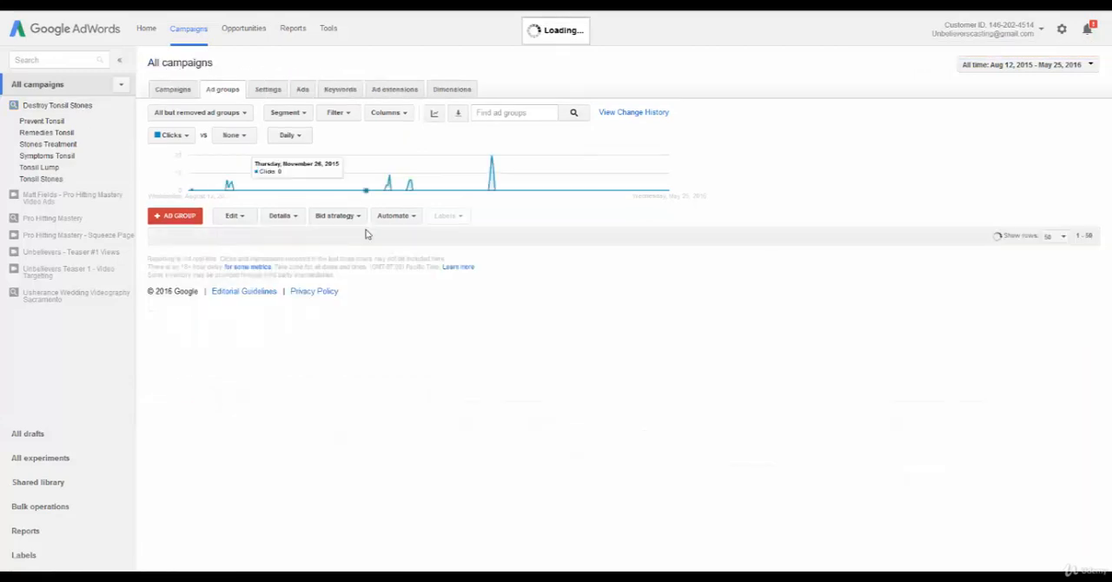
pyautogui.scroll(-3, 313, 260)
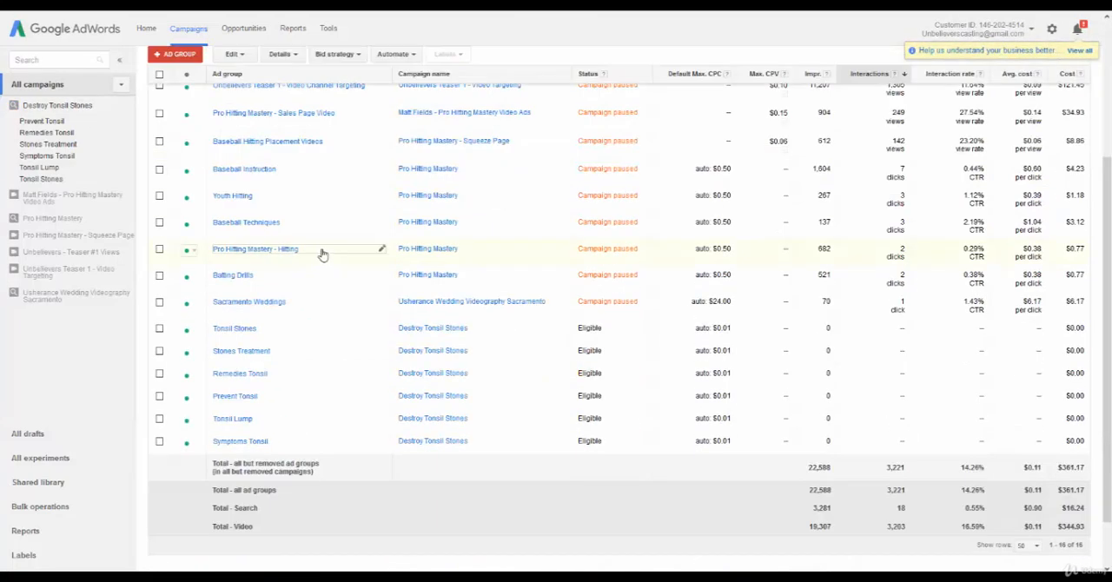
pyautogui.scroll(3, 322, 254)
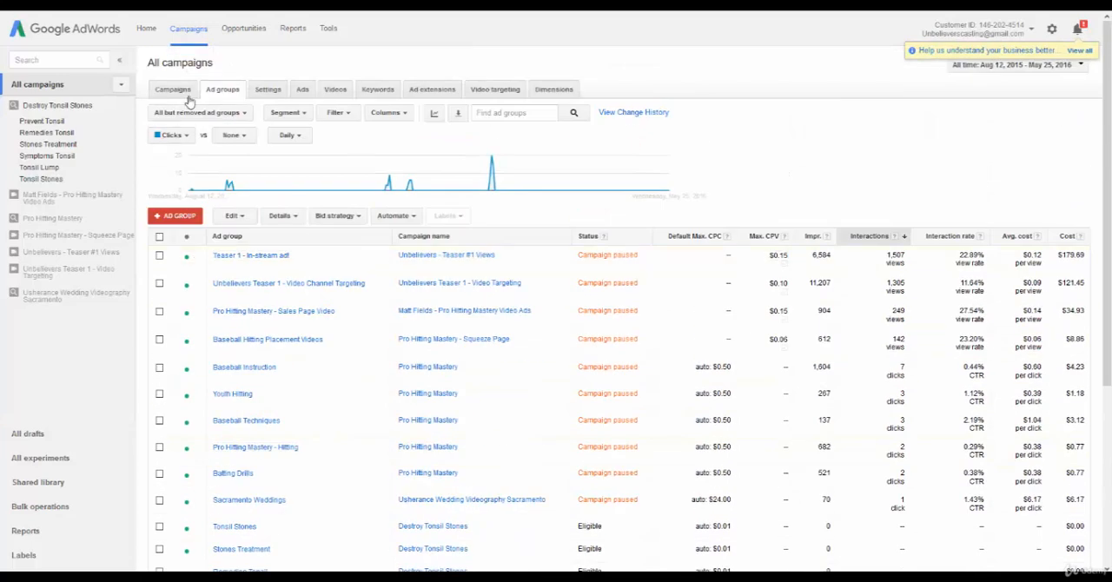
pyautogui.click(176, 94)
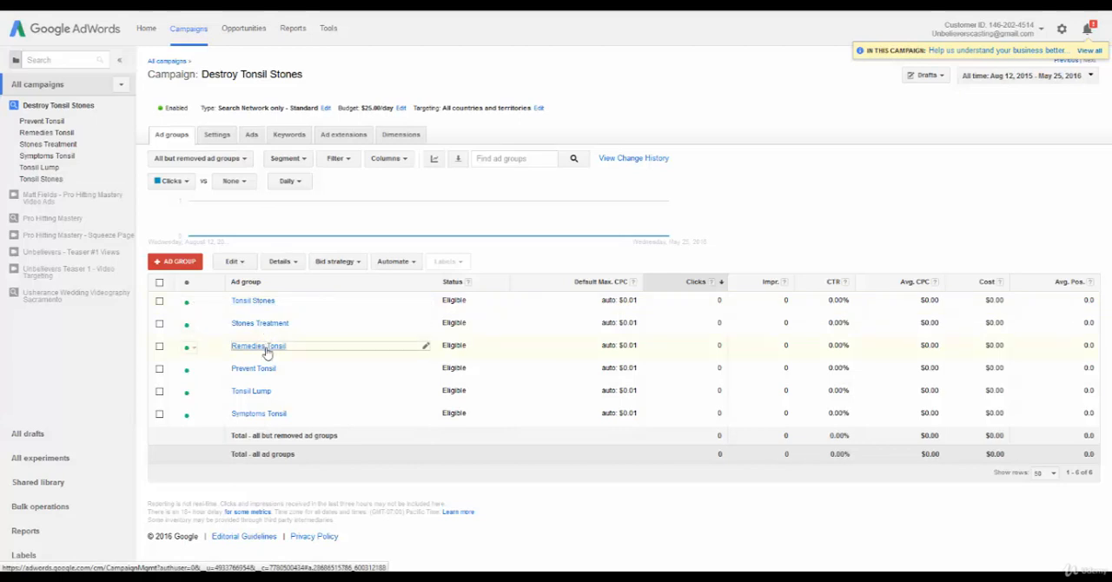
# Examine the keywords of the Destroy Tonsil Stones campaign, checking the status of each one across its ad groups.
pyautogui.click(282, 136)
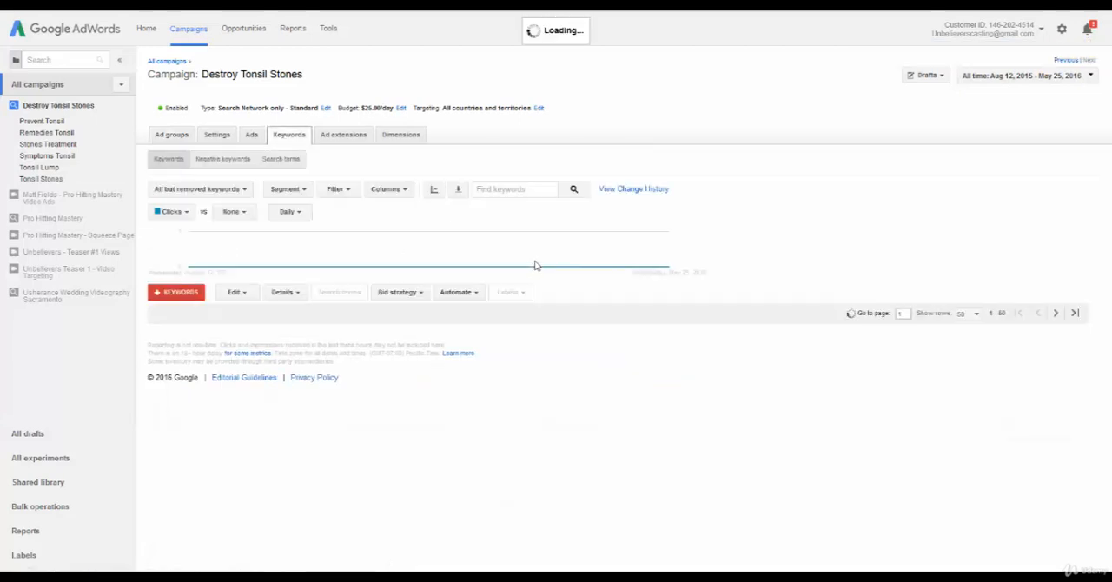
pyautogui.scroll(-3, 608, 254)
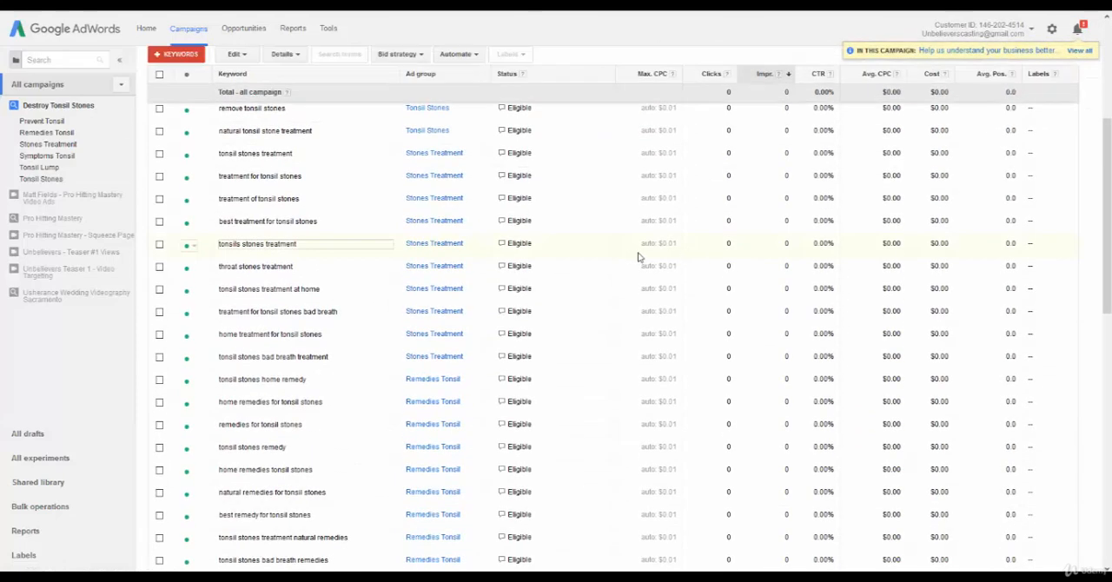
pyautogui.scroll(5, 640, 255)
pyautogui.scroll(-6, 566, 250)
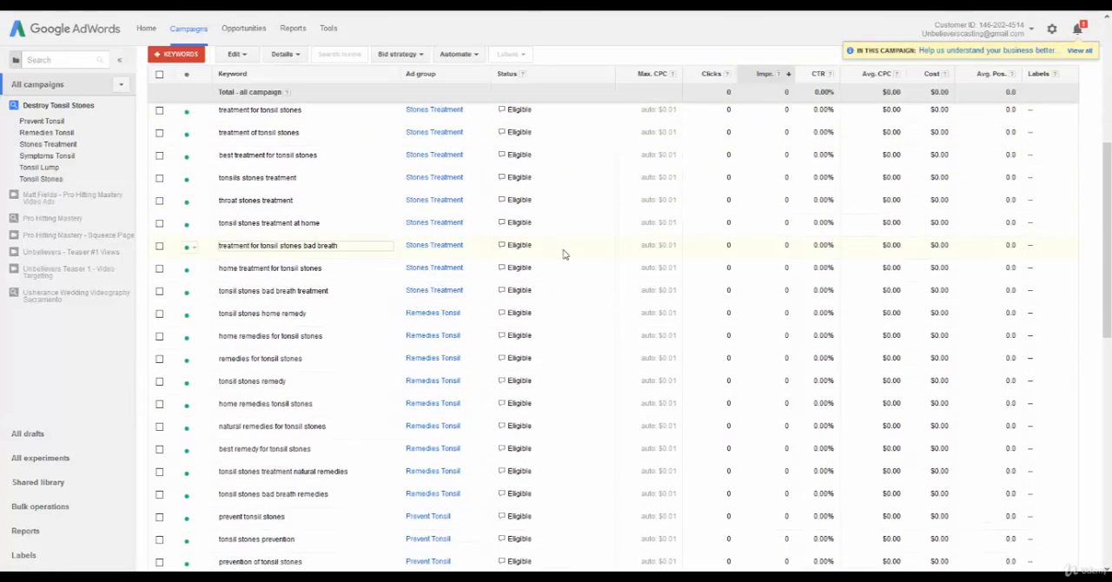
pyautogui.scroll(-4, 564, 254)
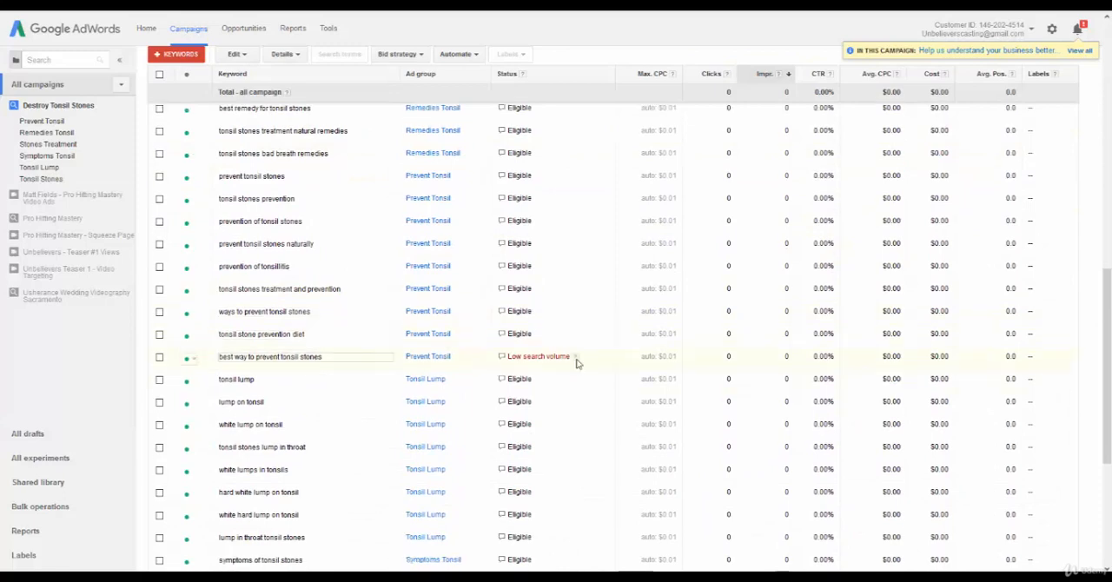
pyautogui.scroll(-4, 579, 358)
pyautogui.scroll(10, 579, 346)
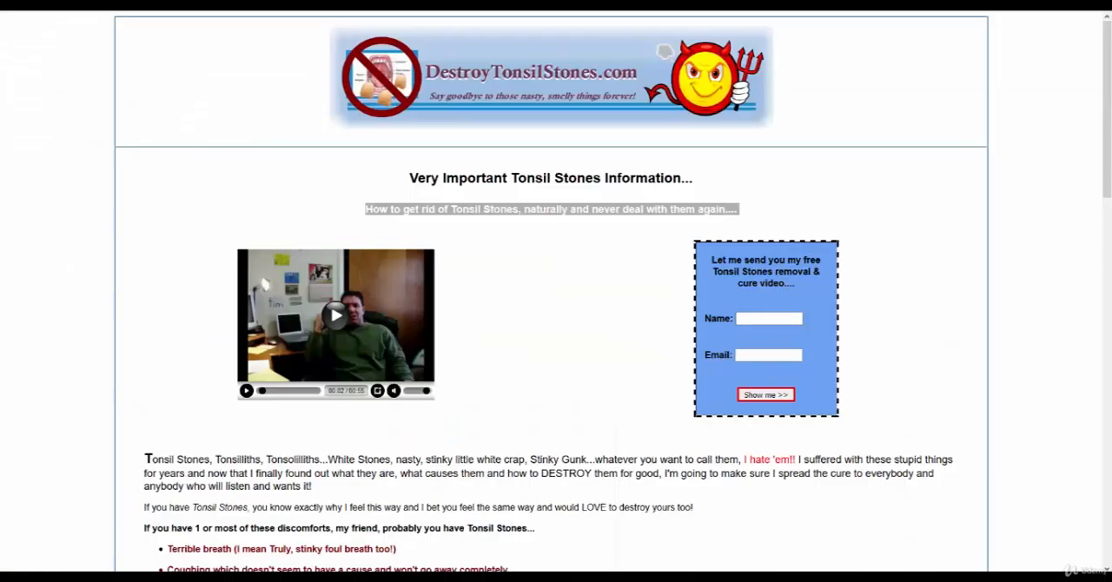
# Return from the campaign's keywords to the ad group overview for all campaigns.
pyautogui.click(618, 308)
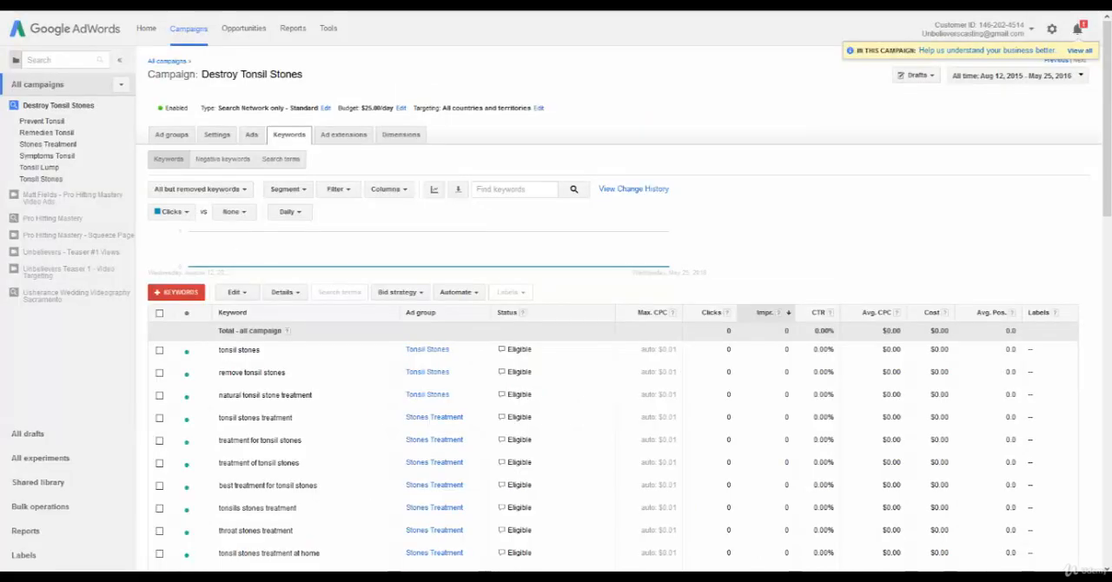
pyautogui.click(182, 64)
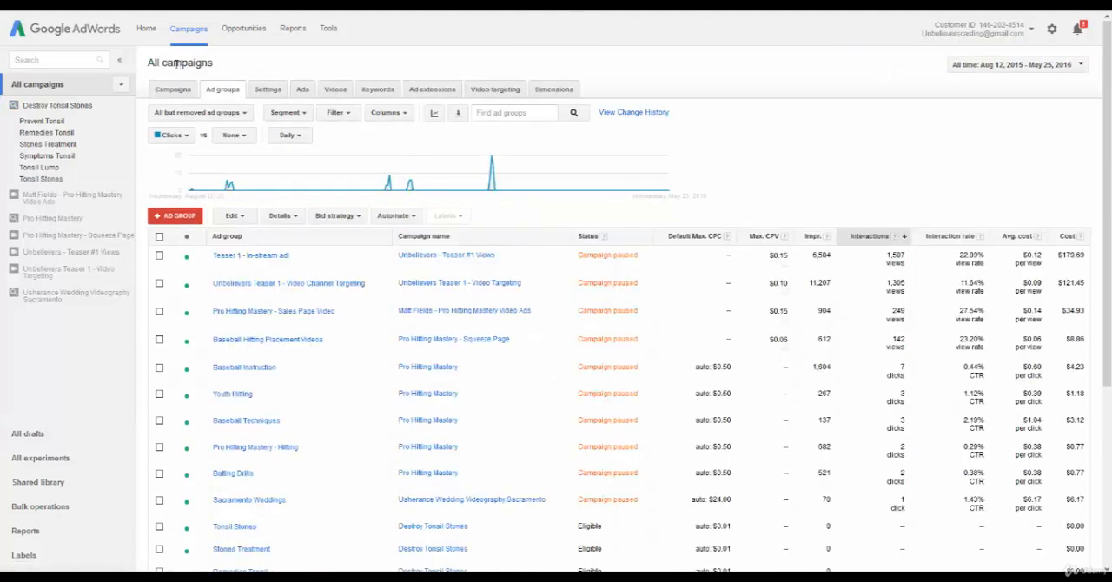